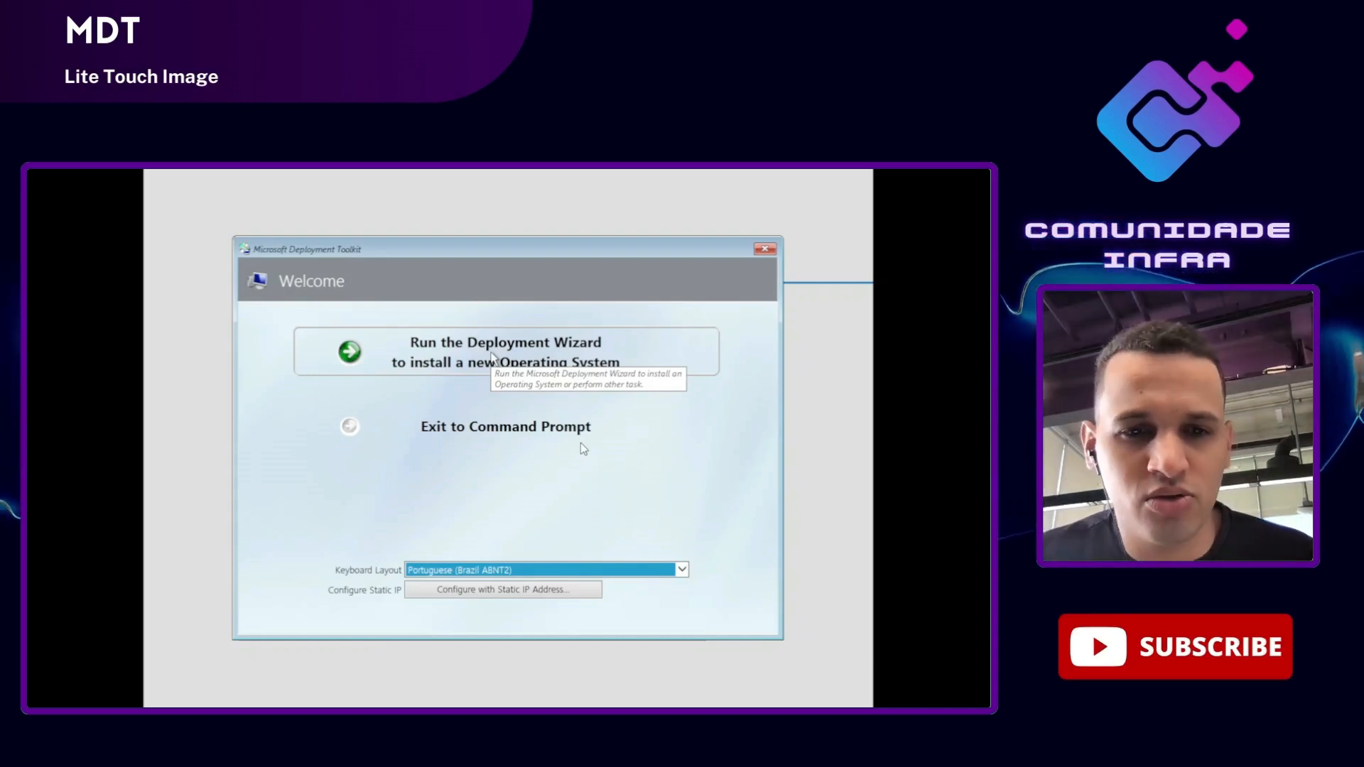
Step: Start the Deployment Wizard and enter \\192.168.15.149\WindowsInstall$ as the deployment share path
{"action": "left_click", "coordinate": [492, 355]}
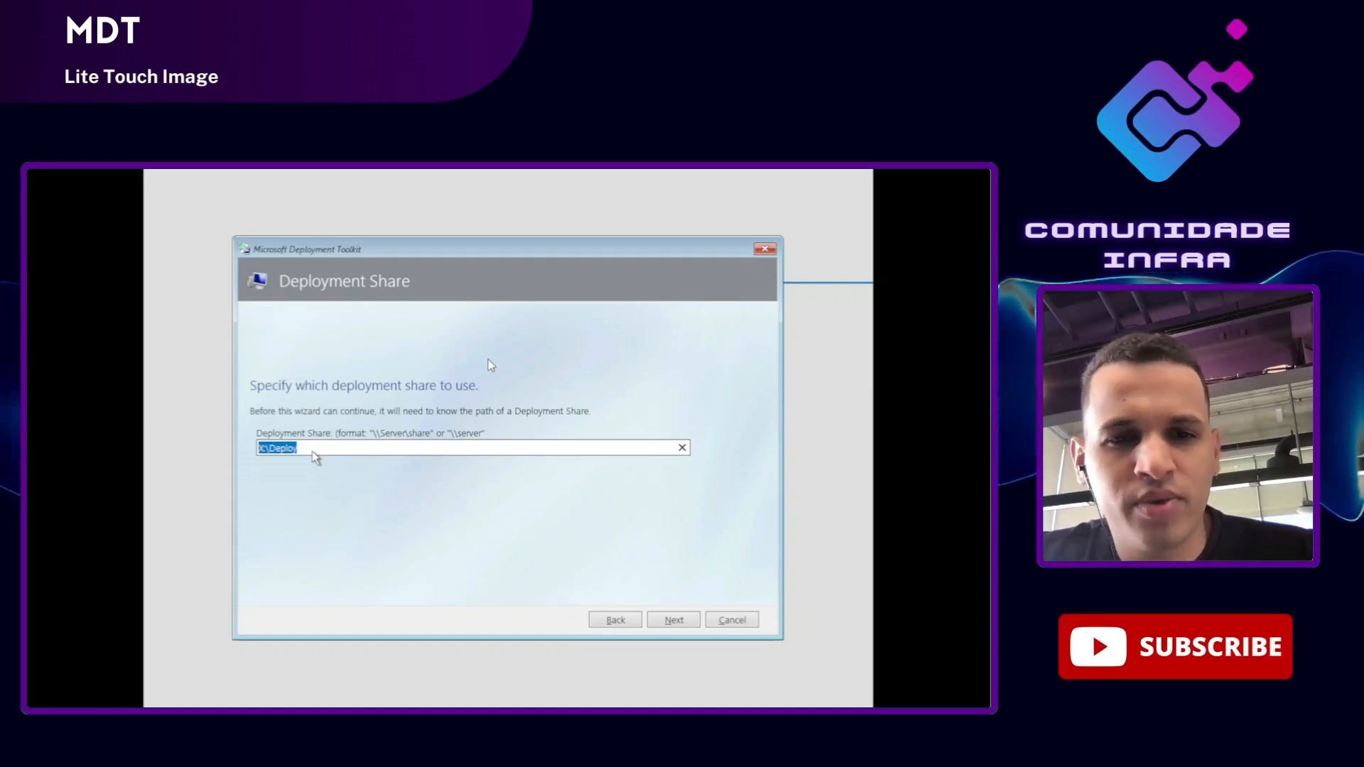
{"action": "type", "text": "\\\\19"}
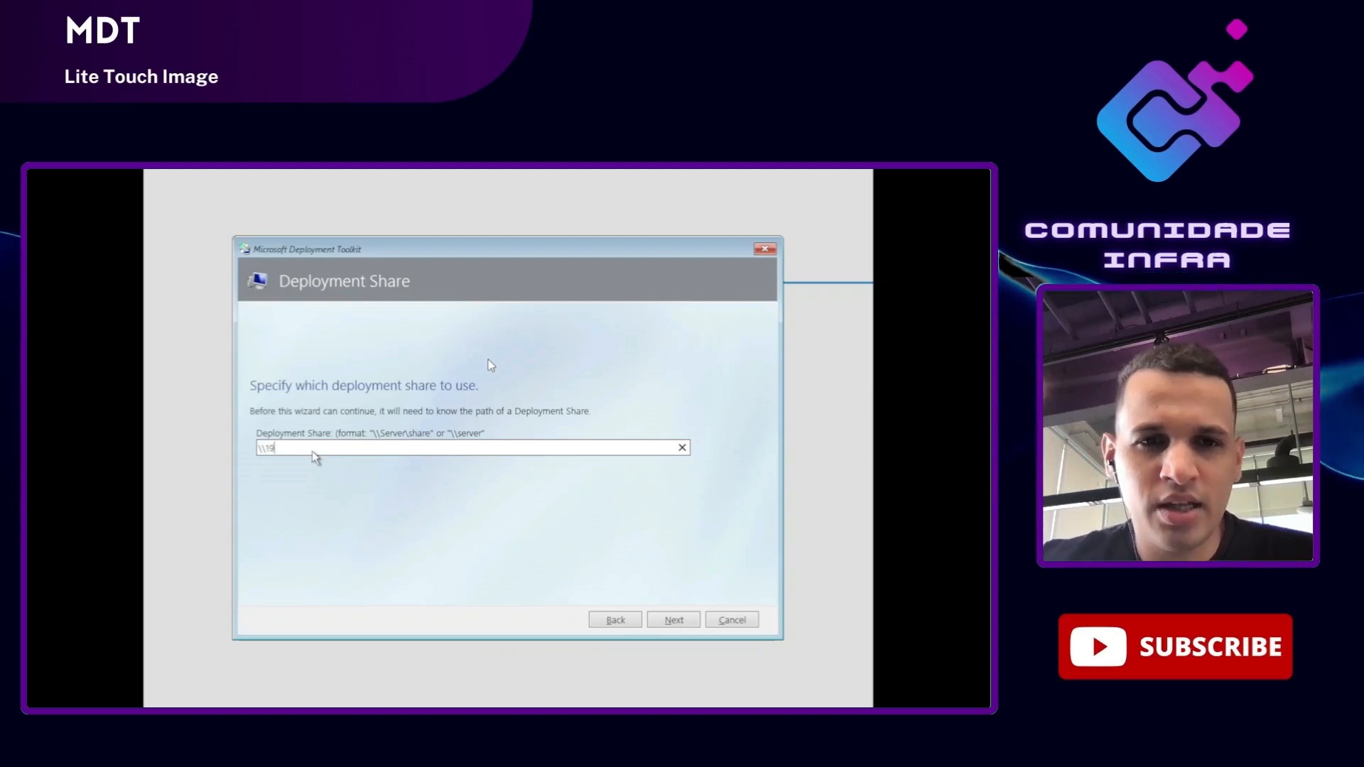
{"action": "type", "text": "2.168.1"}
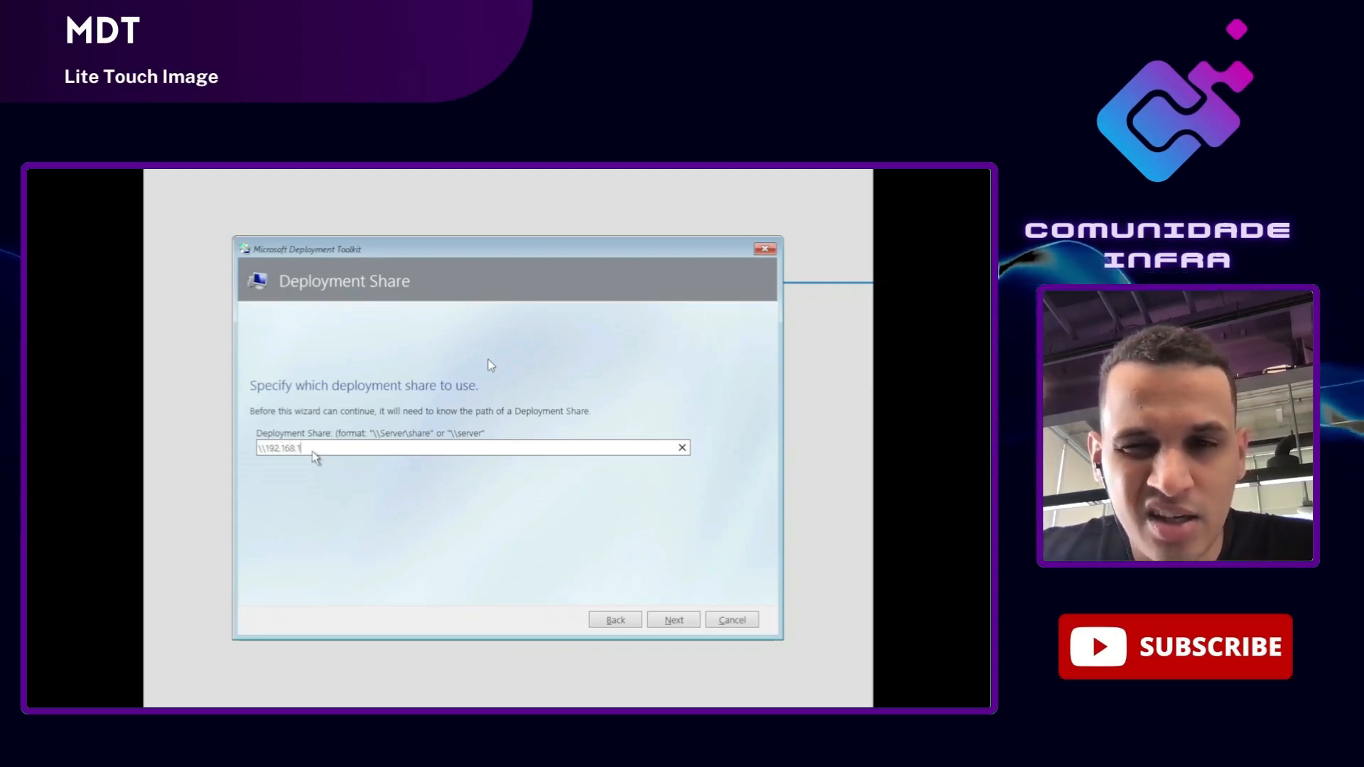
{"action": "type", "text": "5.14"}
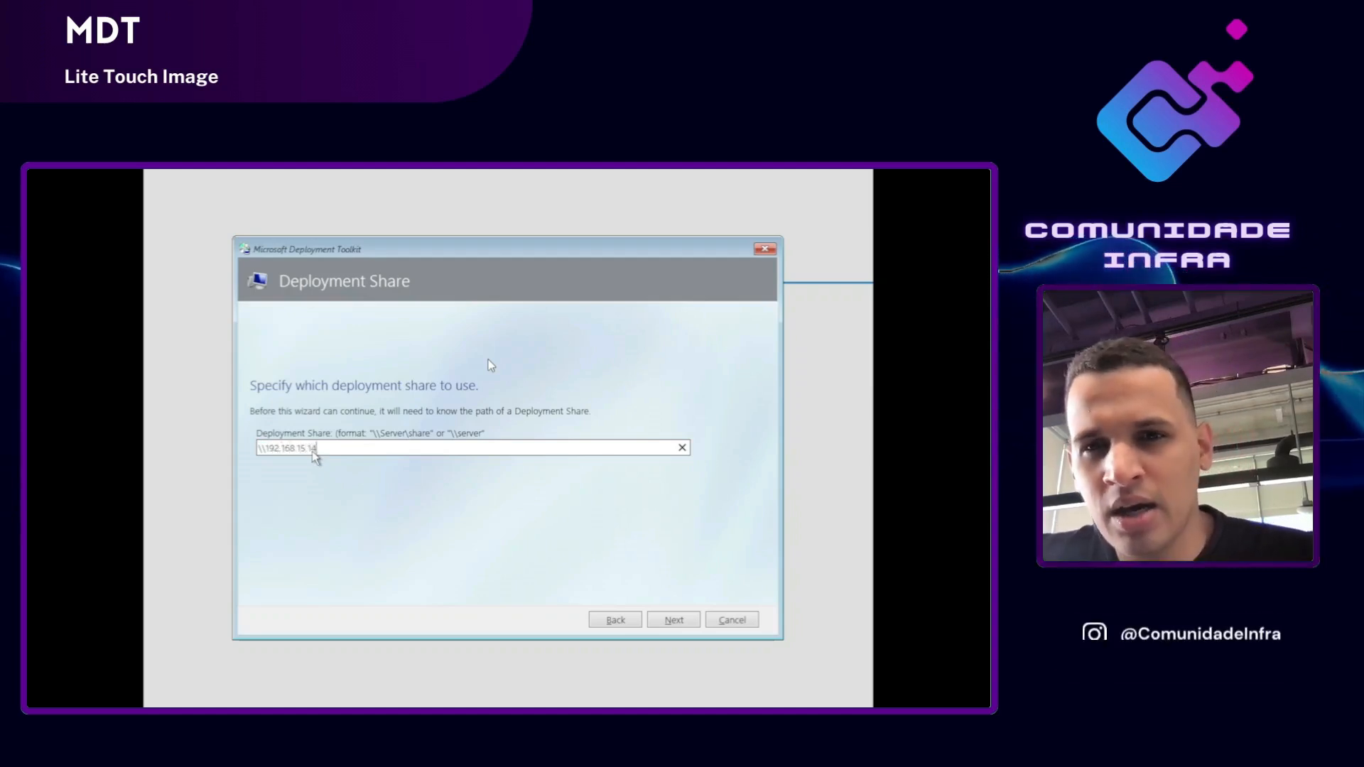
{"action": "type", "text": "9\\"}
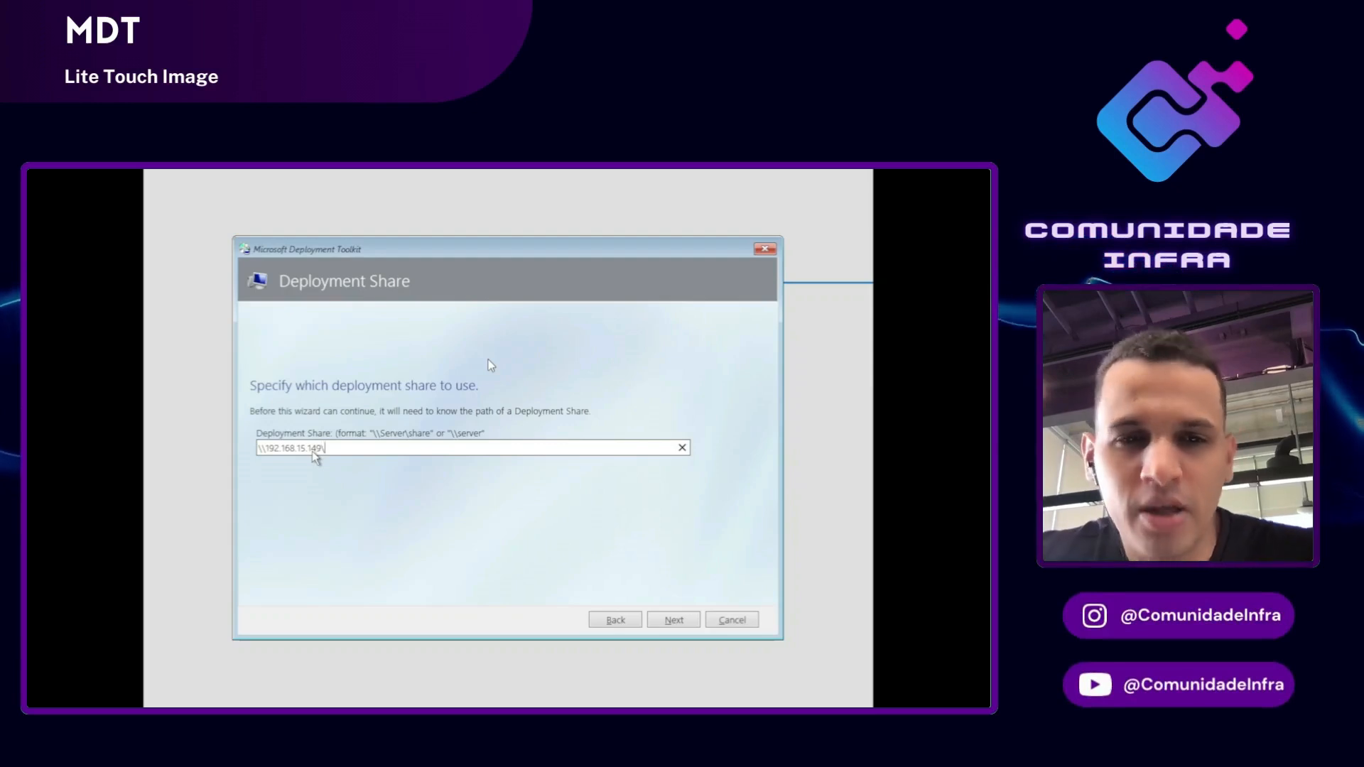
{"action": "type", "text": "wIND"}
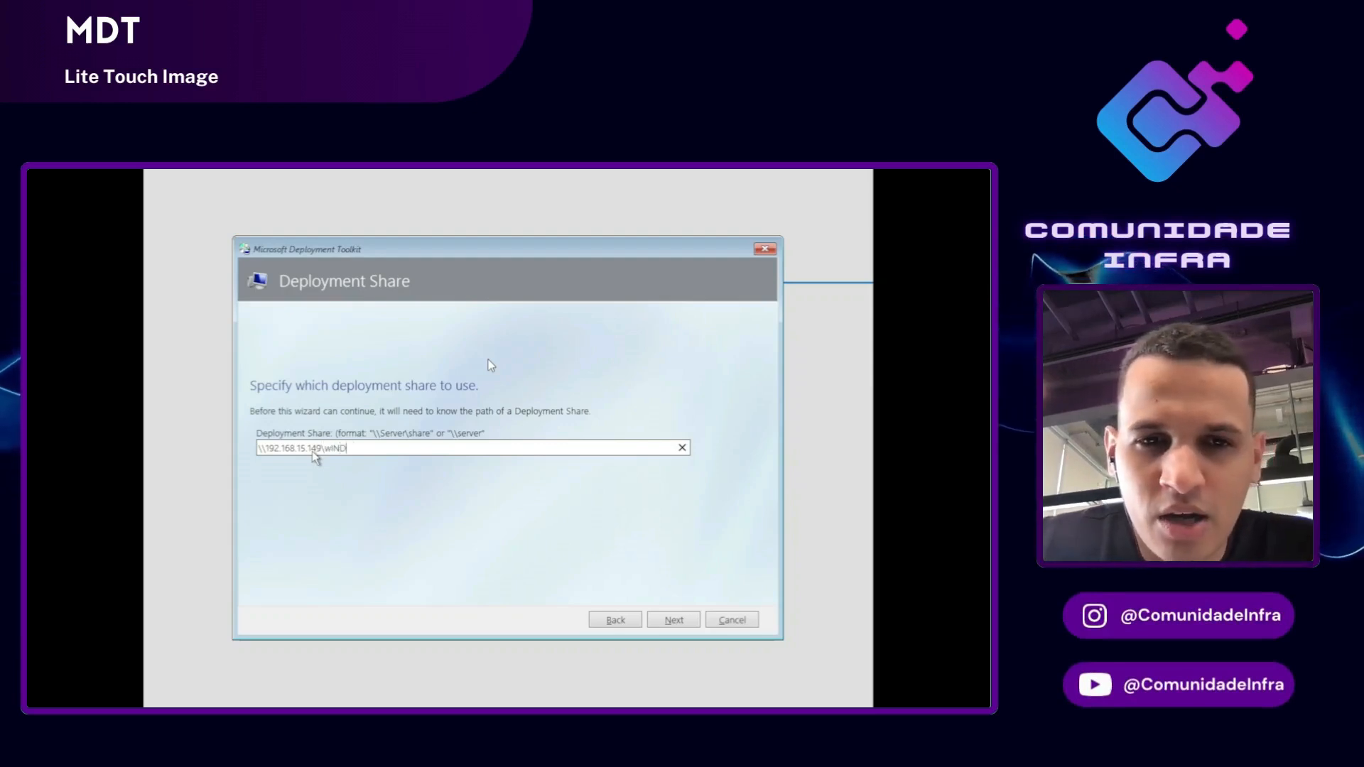
{"action": "type", "text": "OWSINSTALL"}
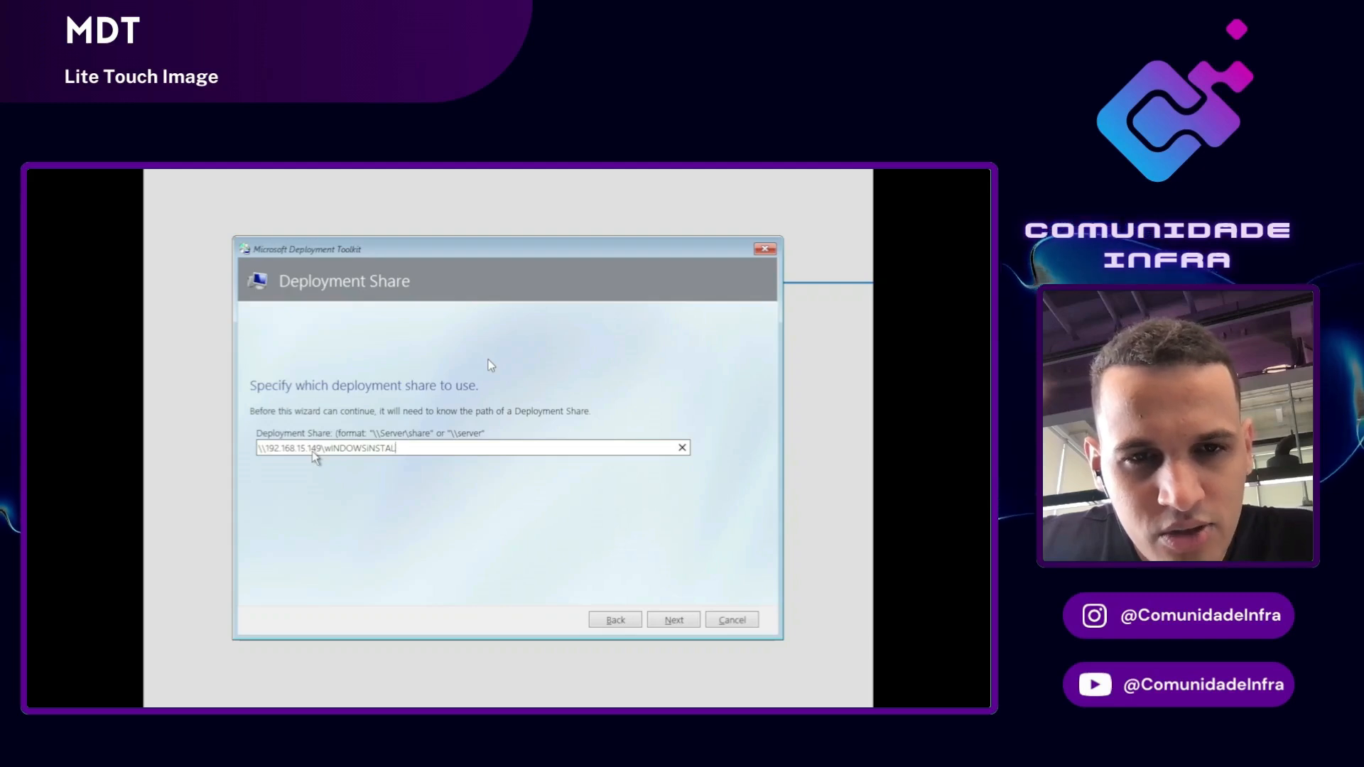
{"action": "key", "text": "BackSpace"}
{"action": "key", "text": "BackSpace"}
{"action": "key", "text": "BackSpace"}
{"action": "key", "text": "BackSpace"}
{"action": "key", "text": "BackSpace"}
{"action": "key", "text": "BackSpace"}
{"action": "key", "text": "BackSpace"}
{"action": "key", "text": "BackSpace"}
{"action": "key", "text": "BackSpace"}
{"action": "key", "text": "BackSpace"}
{"action": "key", "text": "BackSpace"}
{"action": "key", "text": "BackSpace"}
{"action": "key", "text": "BackSpace"}
{"action": "key", "text": "BackSpace"}
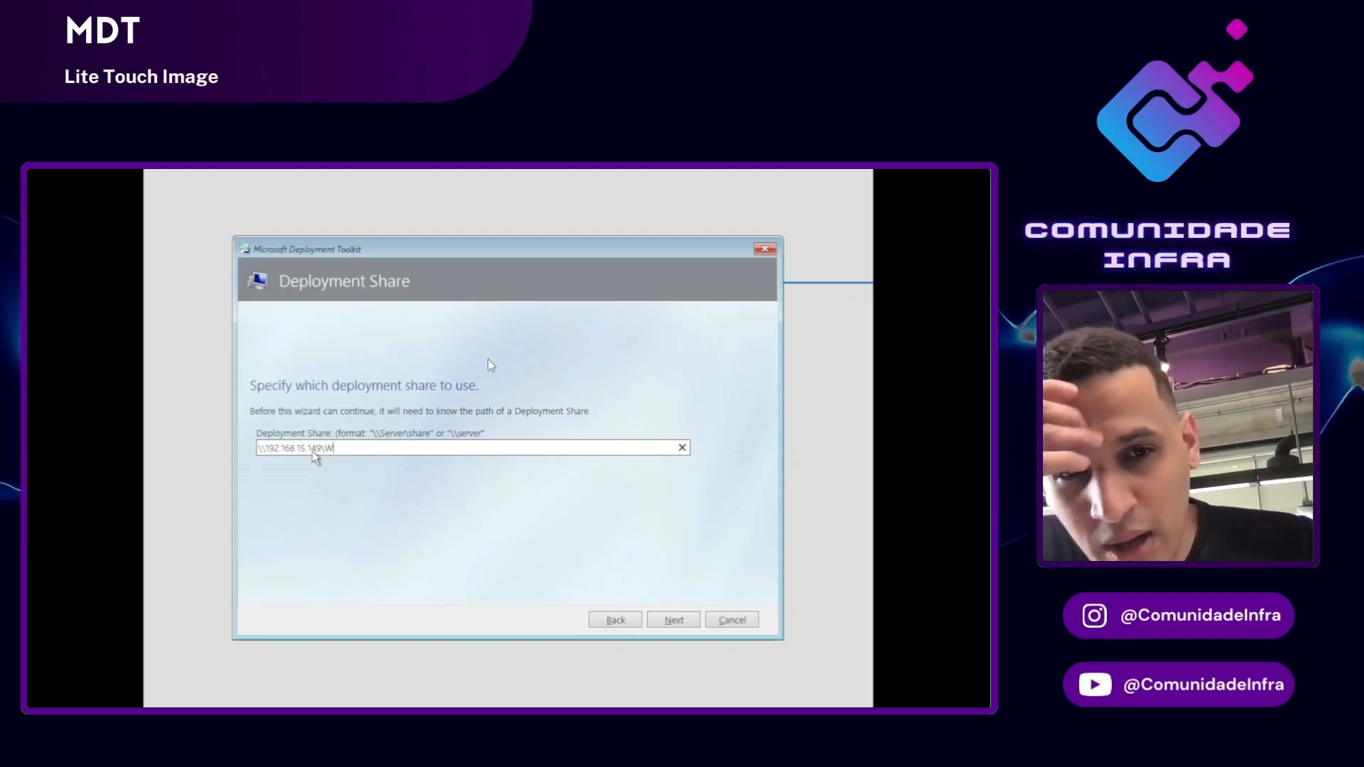
{"action": "type", "text": "Wubdi"}
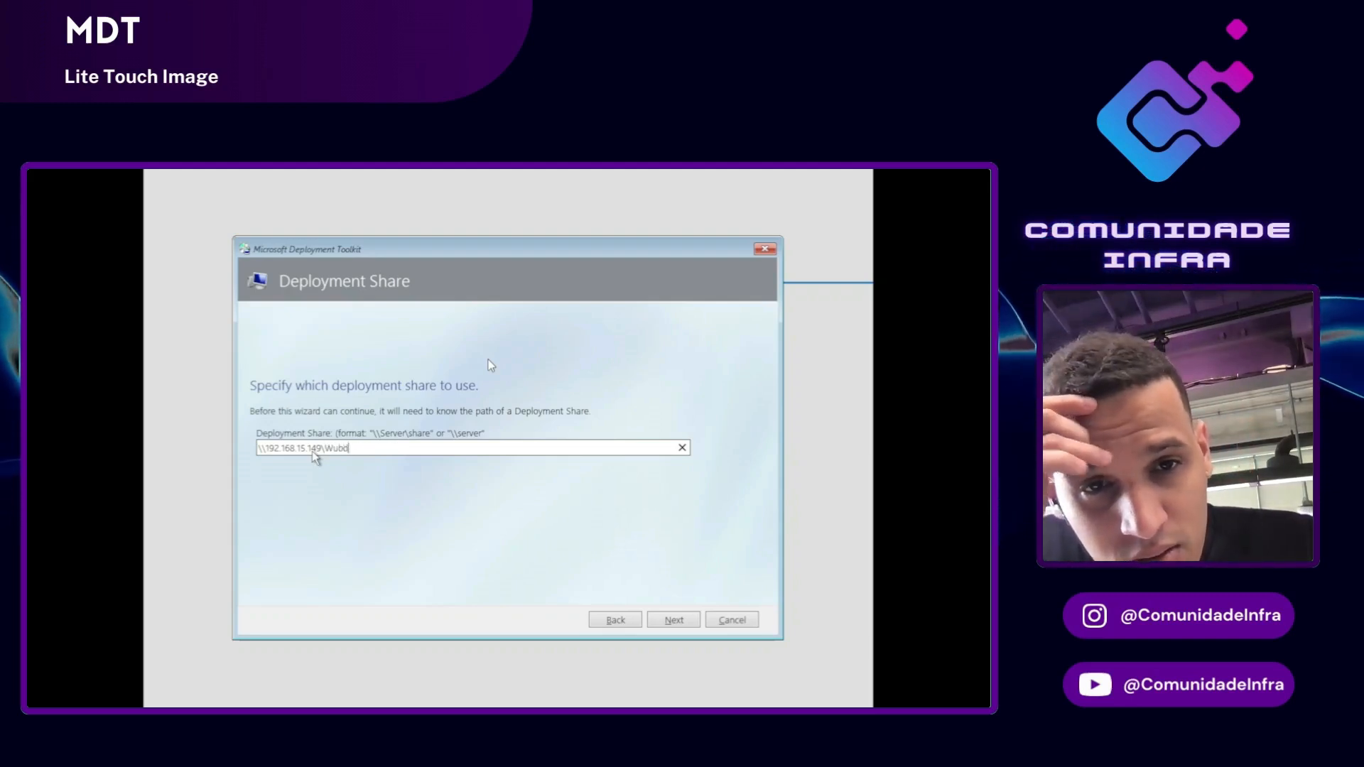
{"action": "key", "text": "BackSpace"}
{"action": "key", "text": "BackSpace"}
{"action": "key", "text": "BackSpace"}
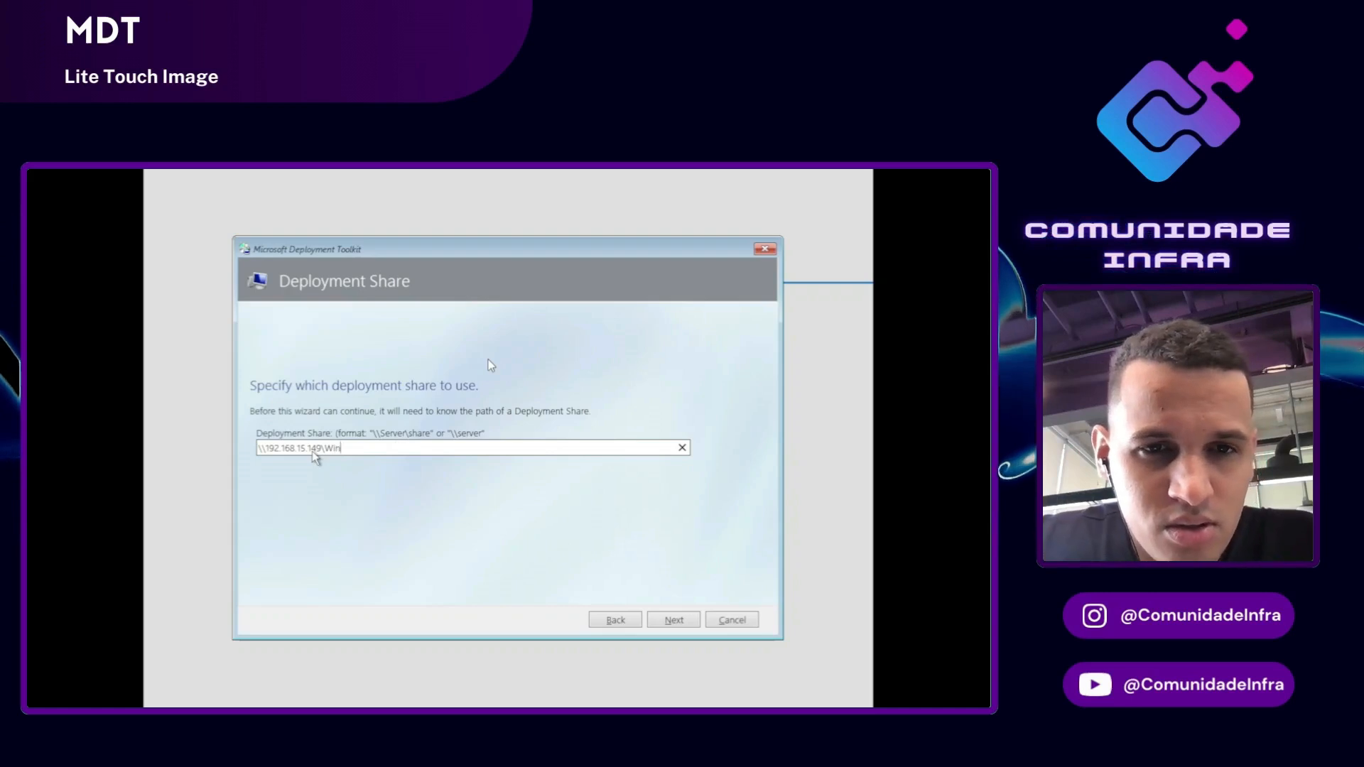
{"action": "type", "text": "ndows"}
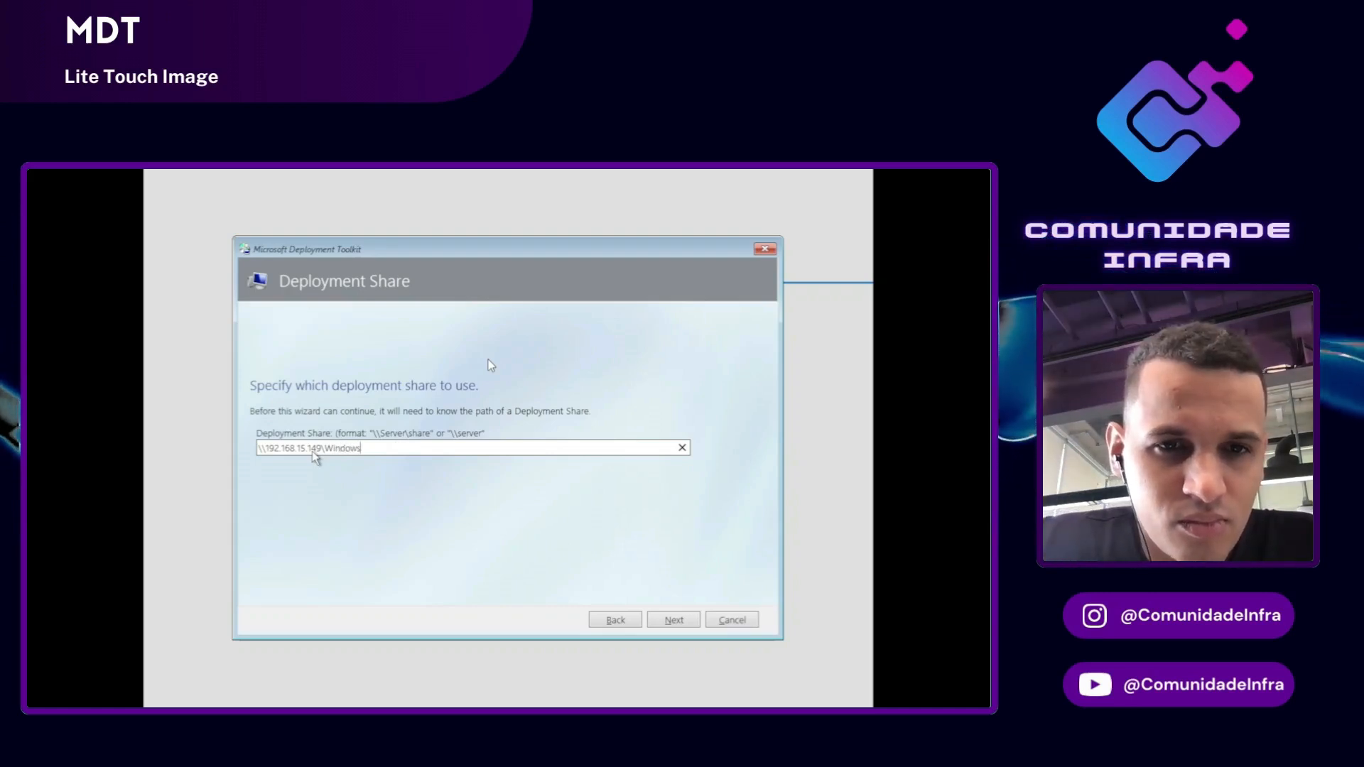
{"action": "type", "text": "Ins"}
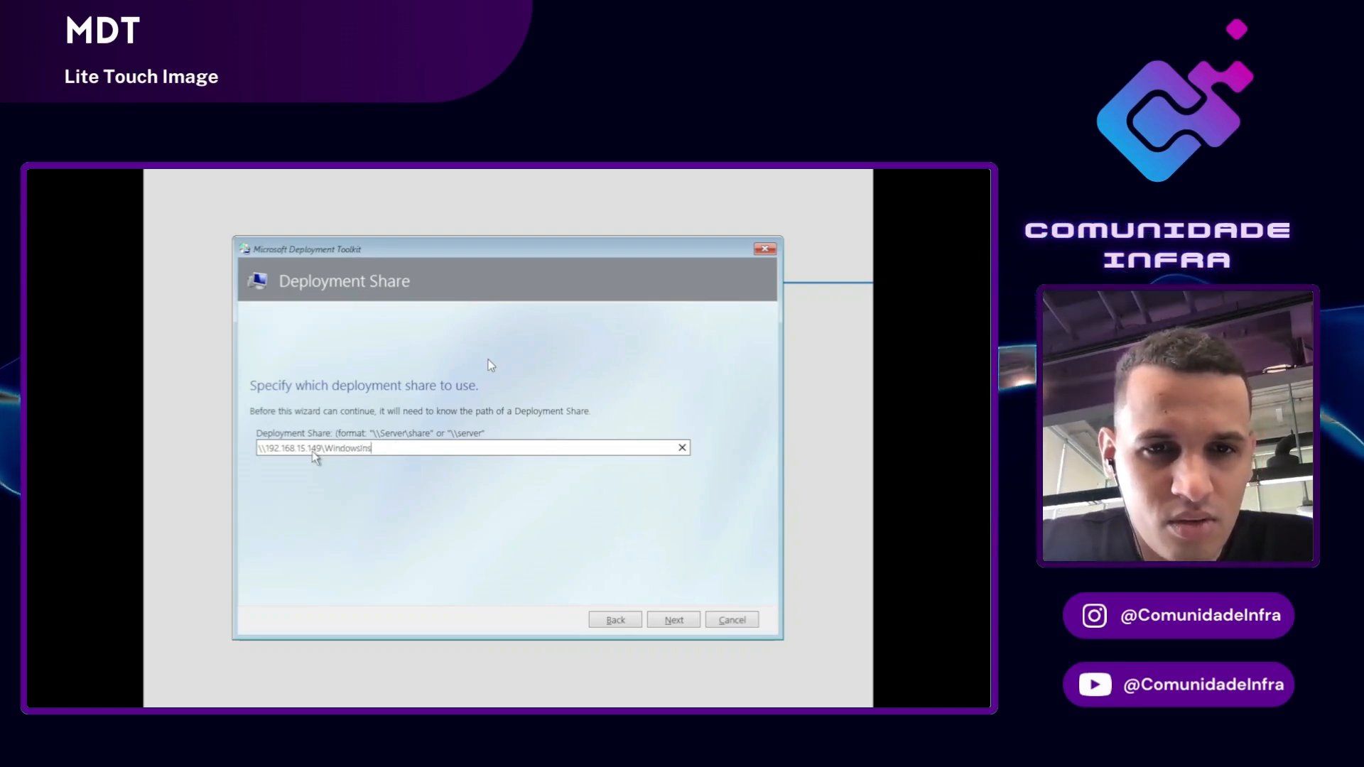
{"action": "type", "text": "tall$"}
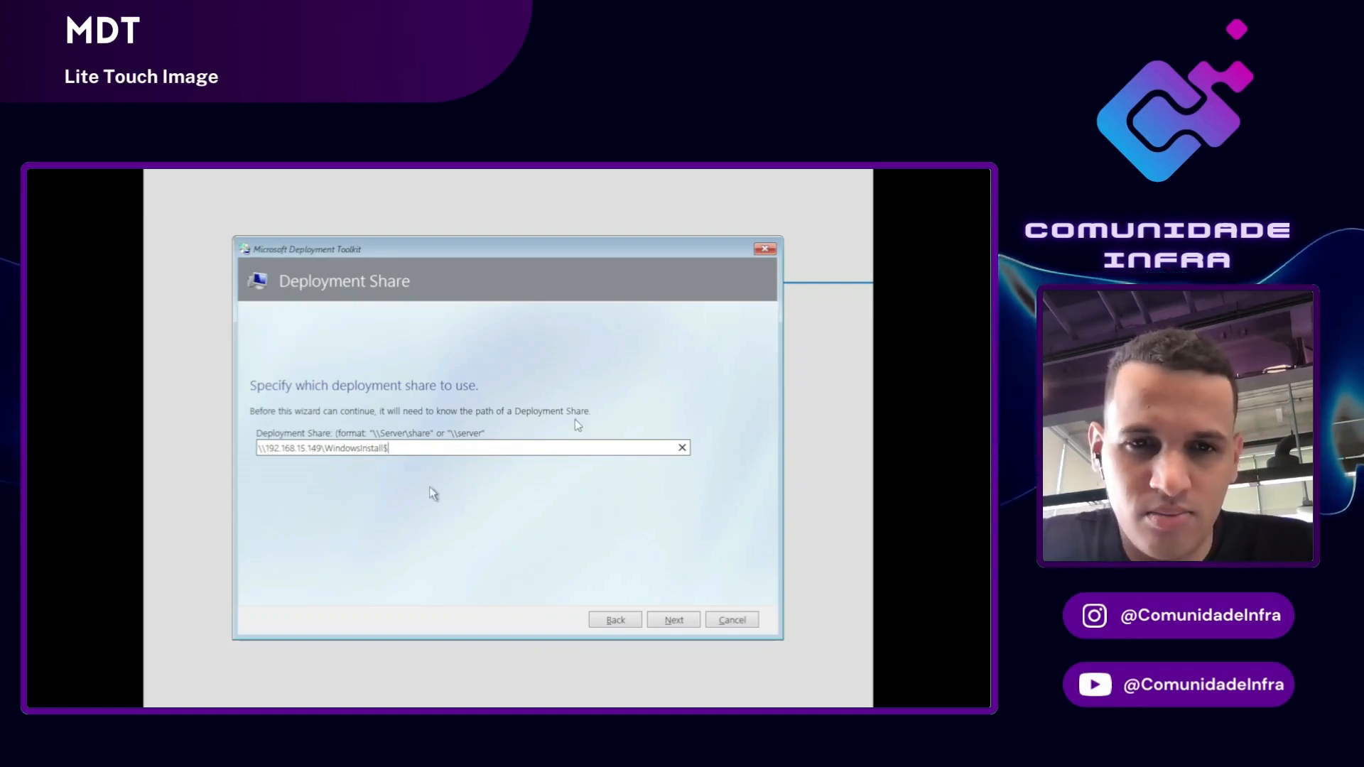
Step: Submit the share path, click into the credentials Password field, then switch to File Explorer
{"action": "left_click", "coordinate": [673, 623]}
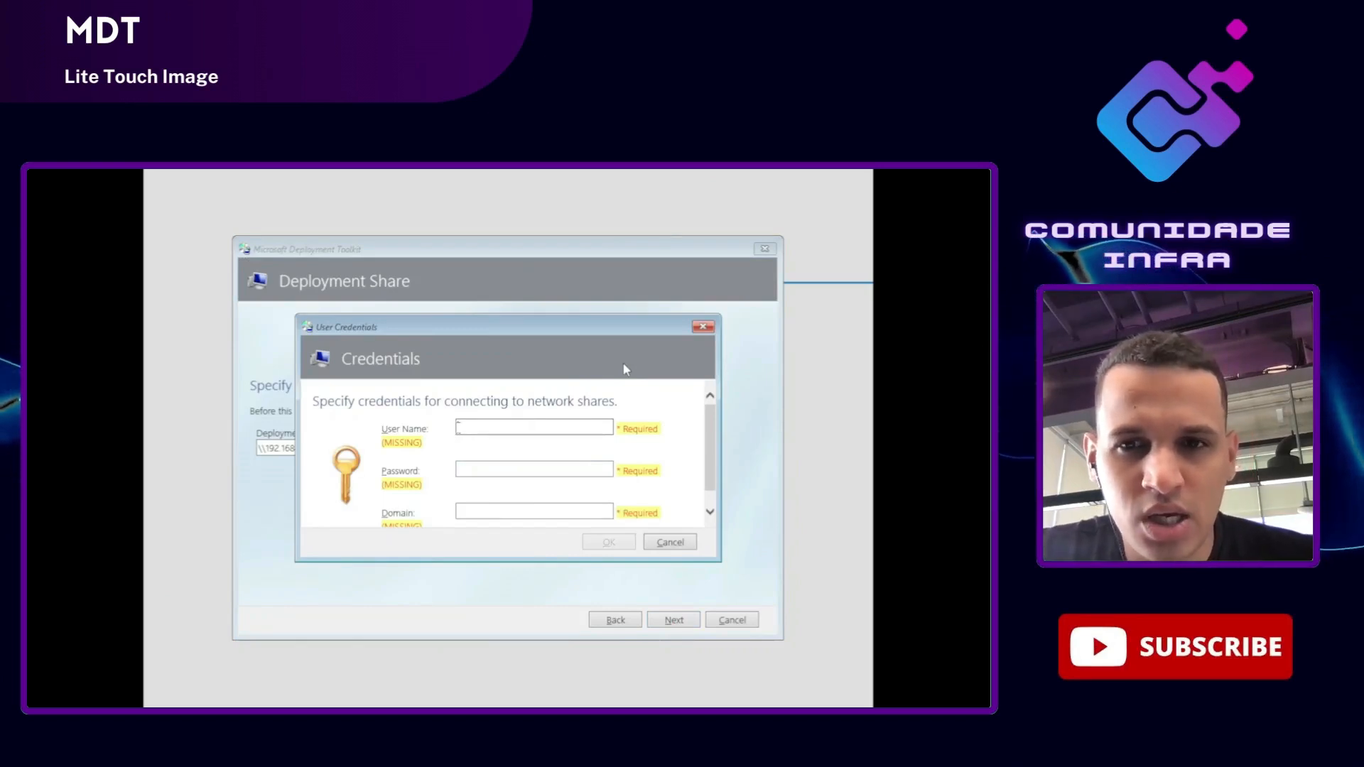
{"action": "left_click", "coordinate": [486, 474]}
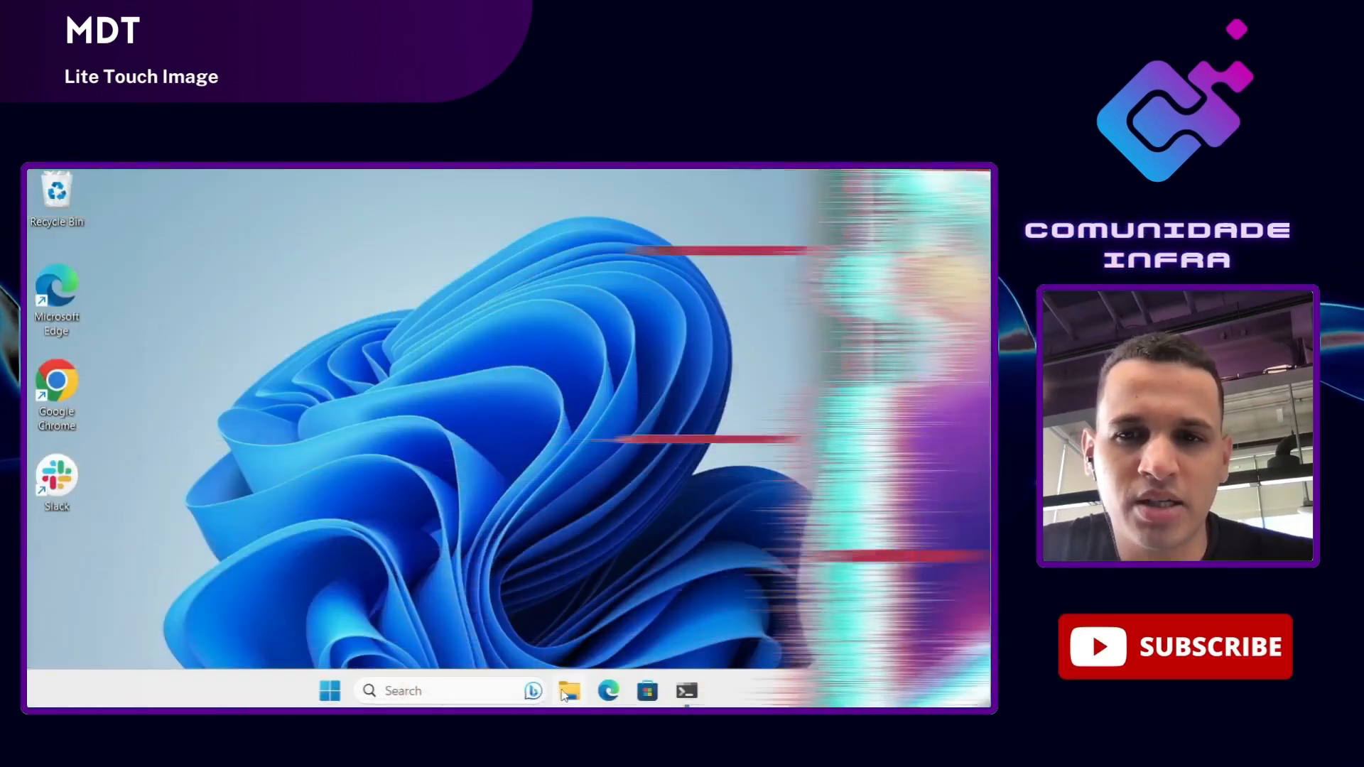
{"action": "left_click", "coordinate": [570, 690]}
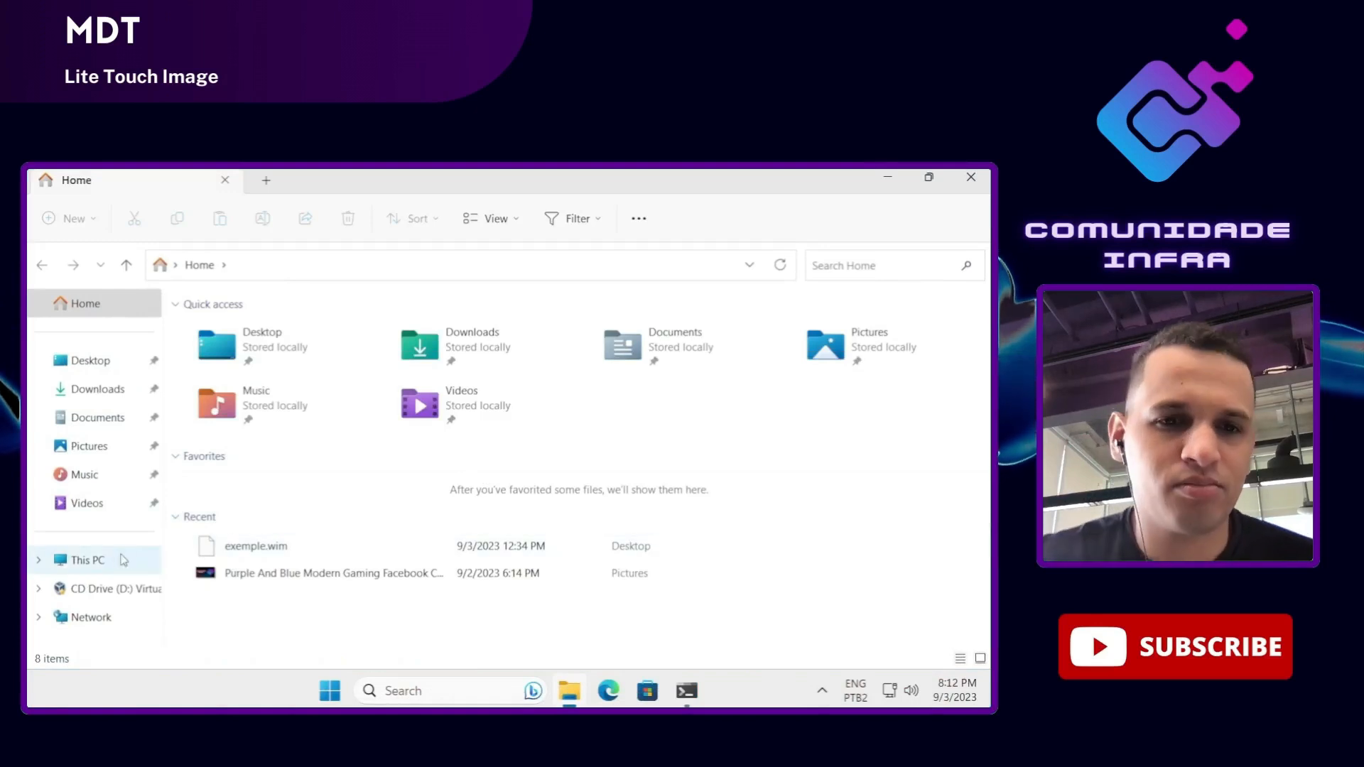
Step: Open the Sharing properties of C:\DeploymentShare and its Advanced Sharing settings for WindowsInstall$
{"action": "left_click", "coordinate": [89, 559]}
{"action": "double_click", "coordinate": [257, 345]}
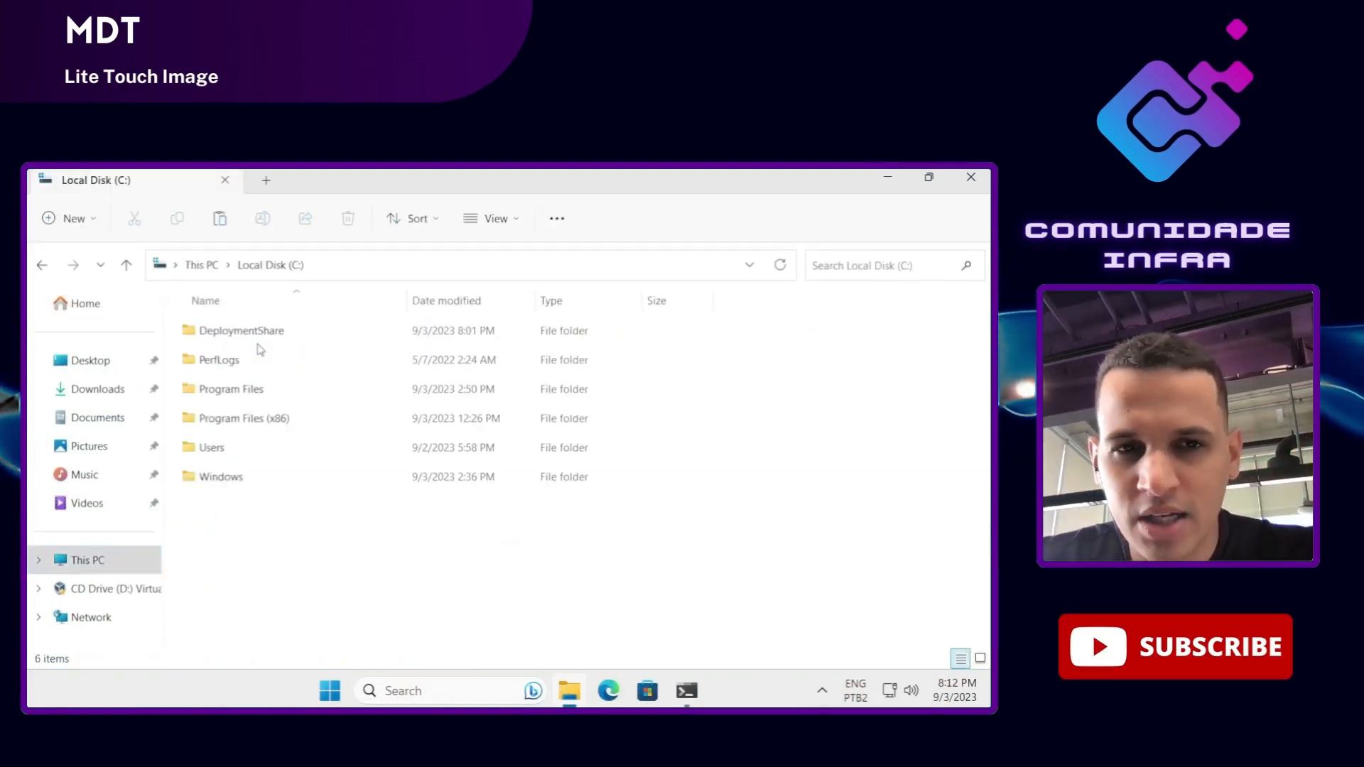
{"action": "left_click", "coordinate": [259, 342]}
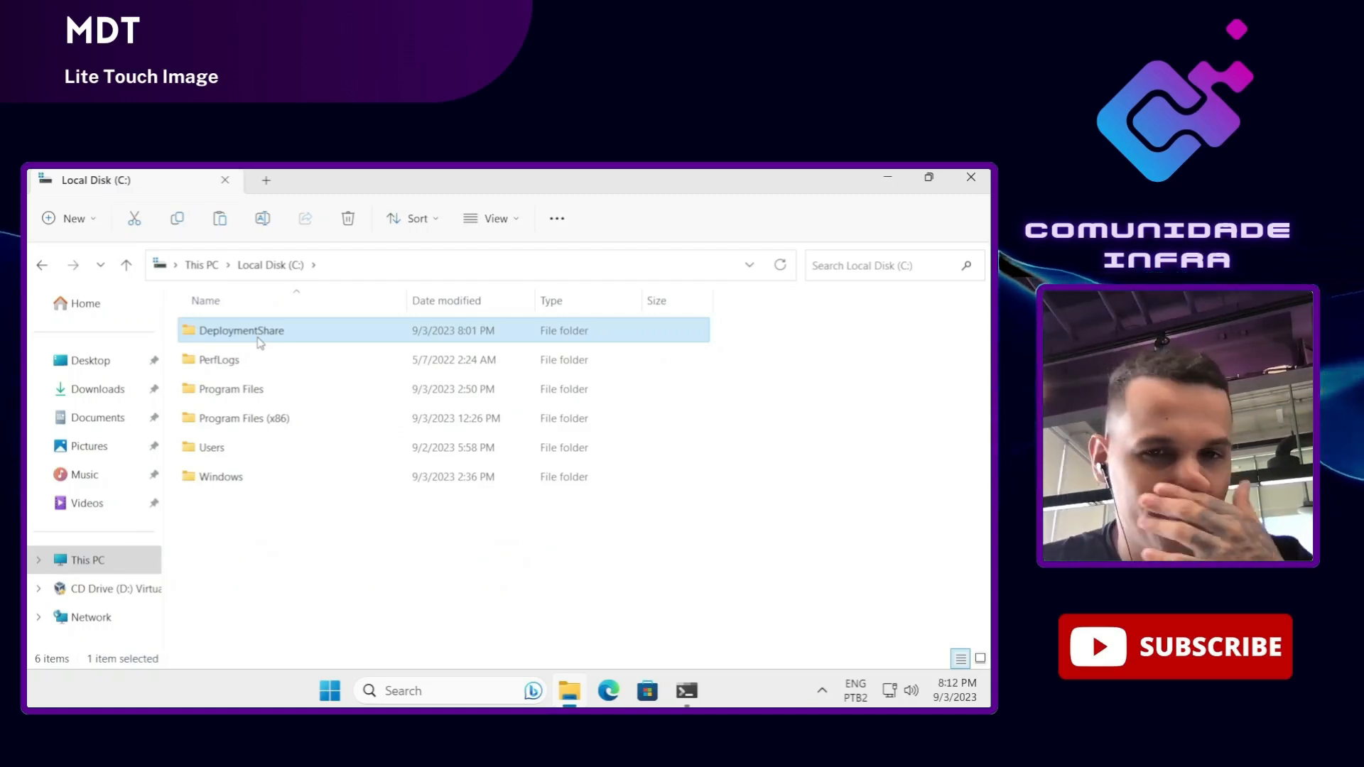
{"action": "right_click", "coordinate": [259, 343]}
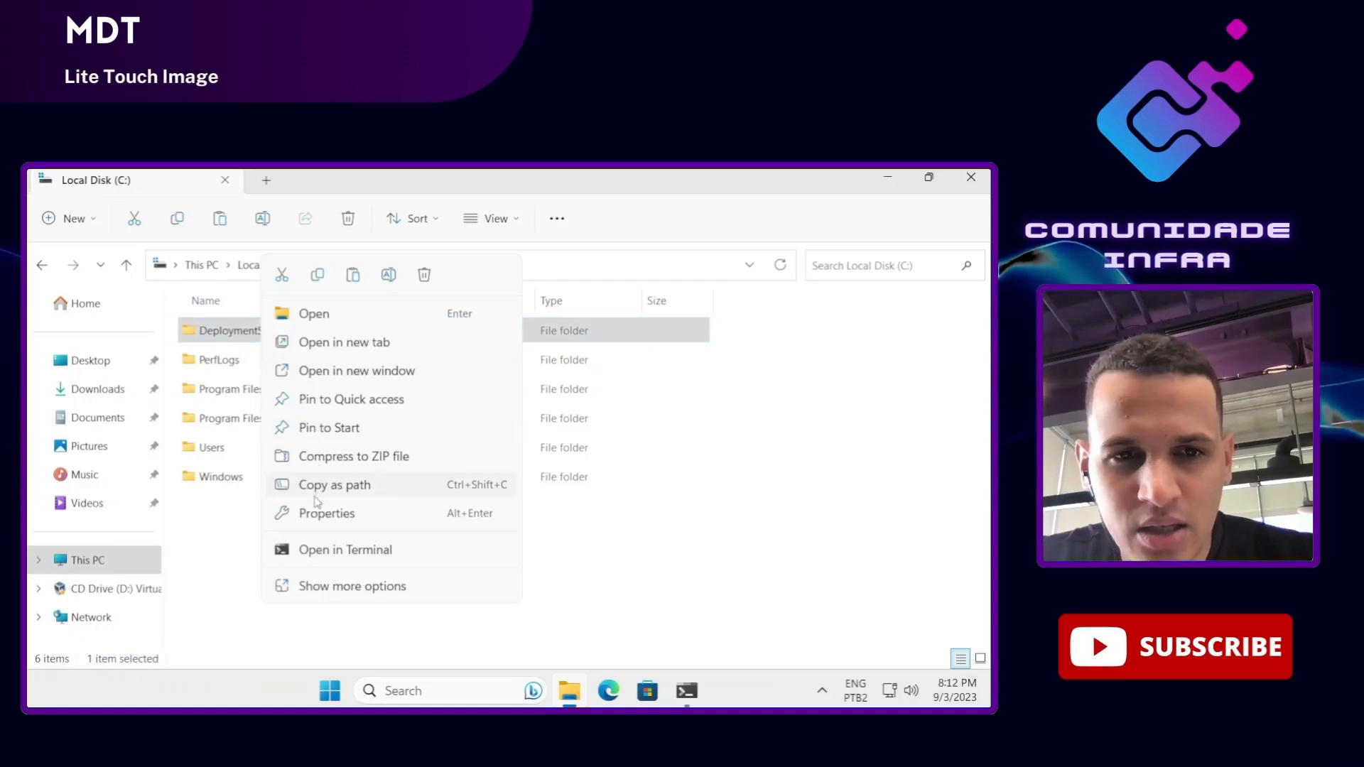
{"action": "left_click", "coordinate": [324, 517]}
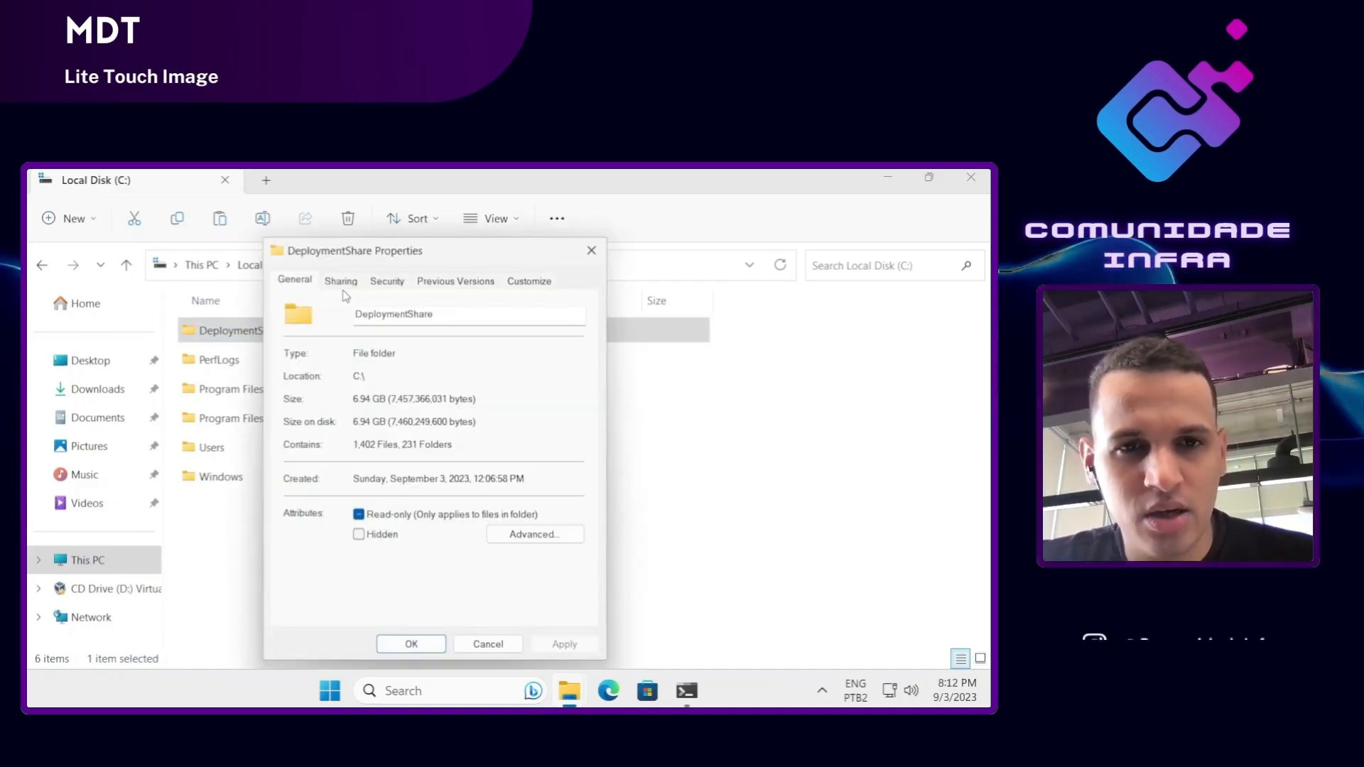
{"action": "left_click", "coordinate": [341, 280]}
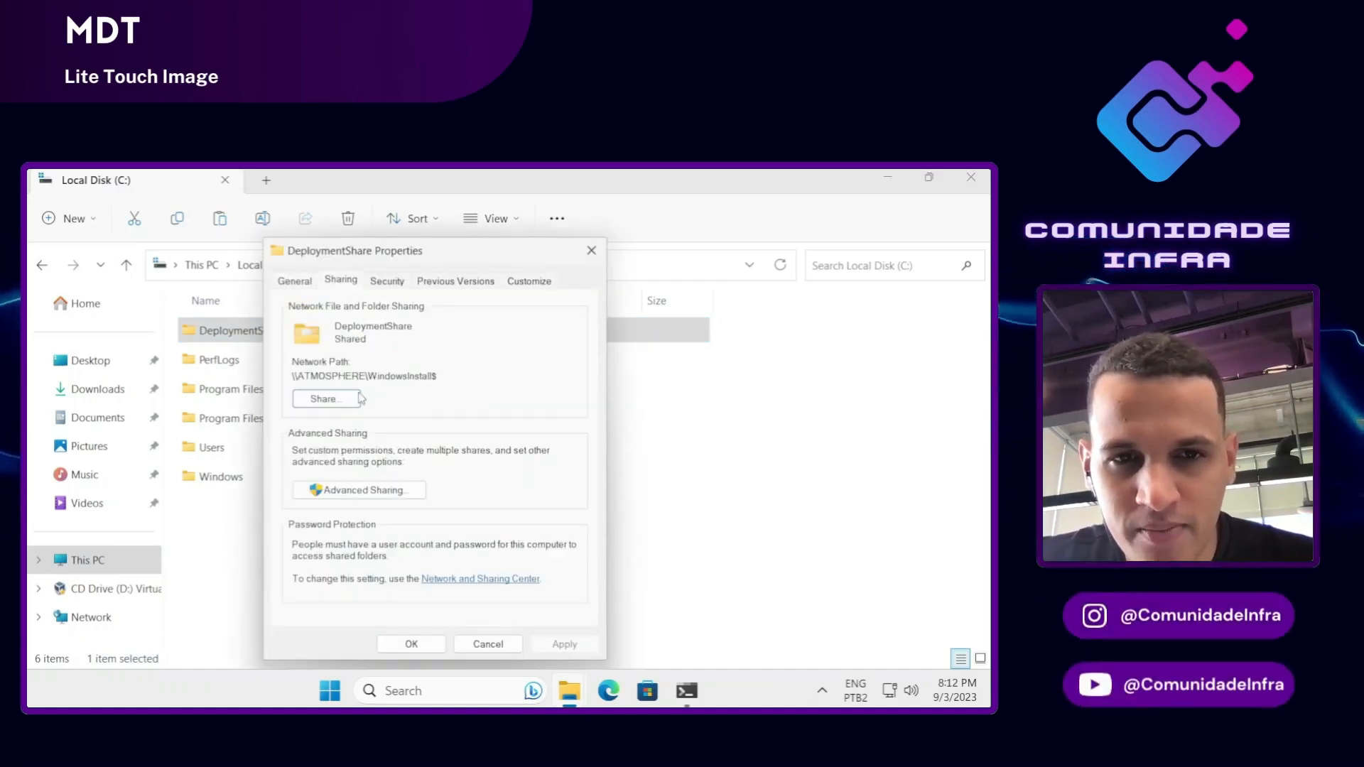
{"action": "left_click", "coordinate": [364, 490]}
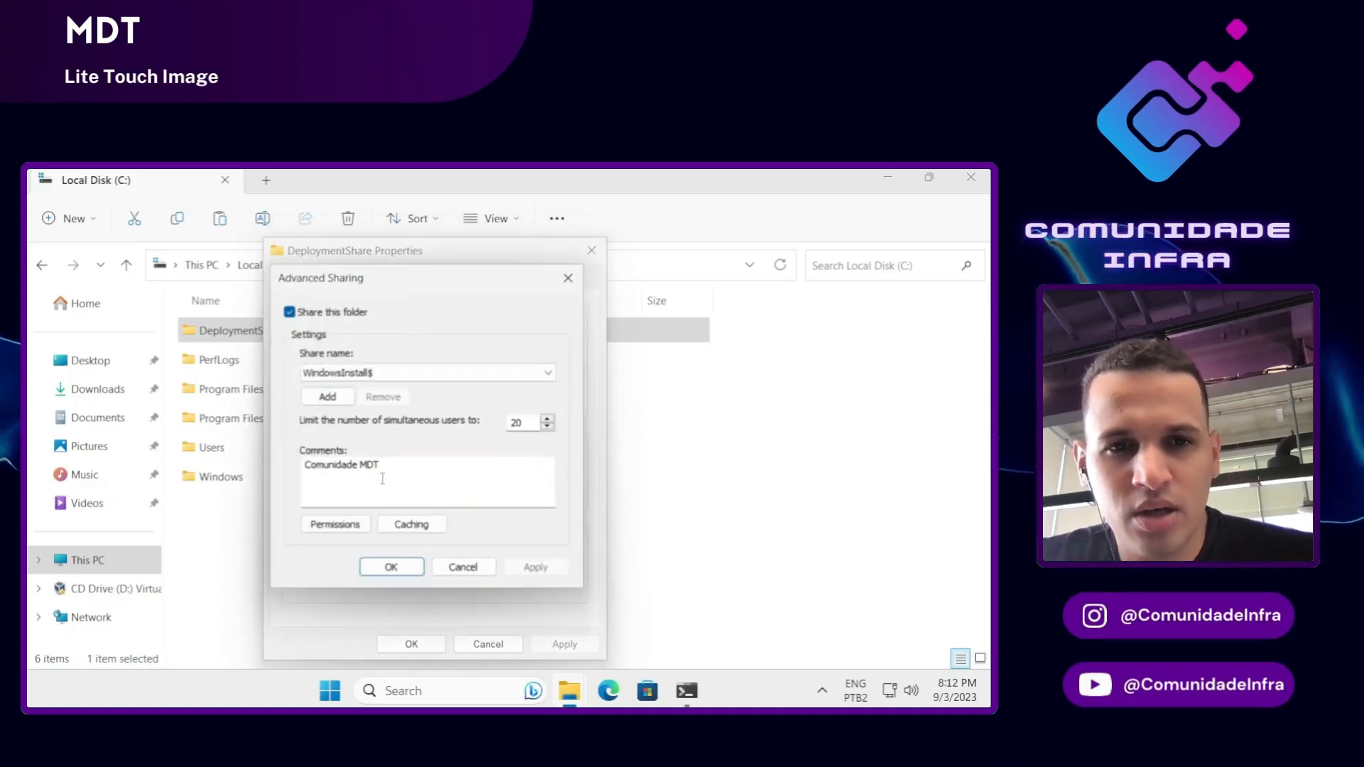
Step: Open the WindowsInstall$ share permissions and Select Users or Groups, then open Windows search
{"action": "left_click", "coordinate": [335, 524]}
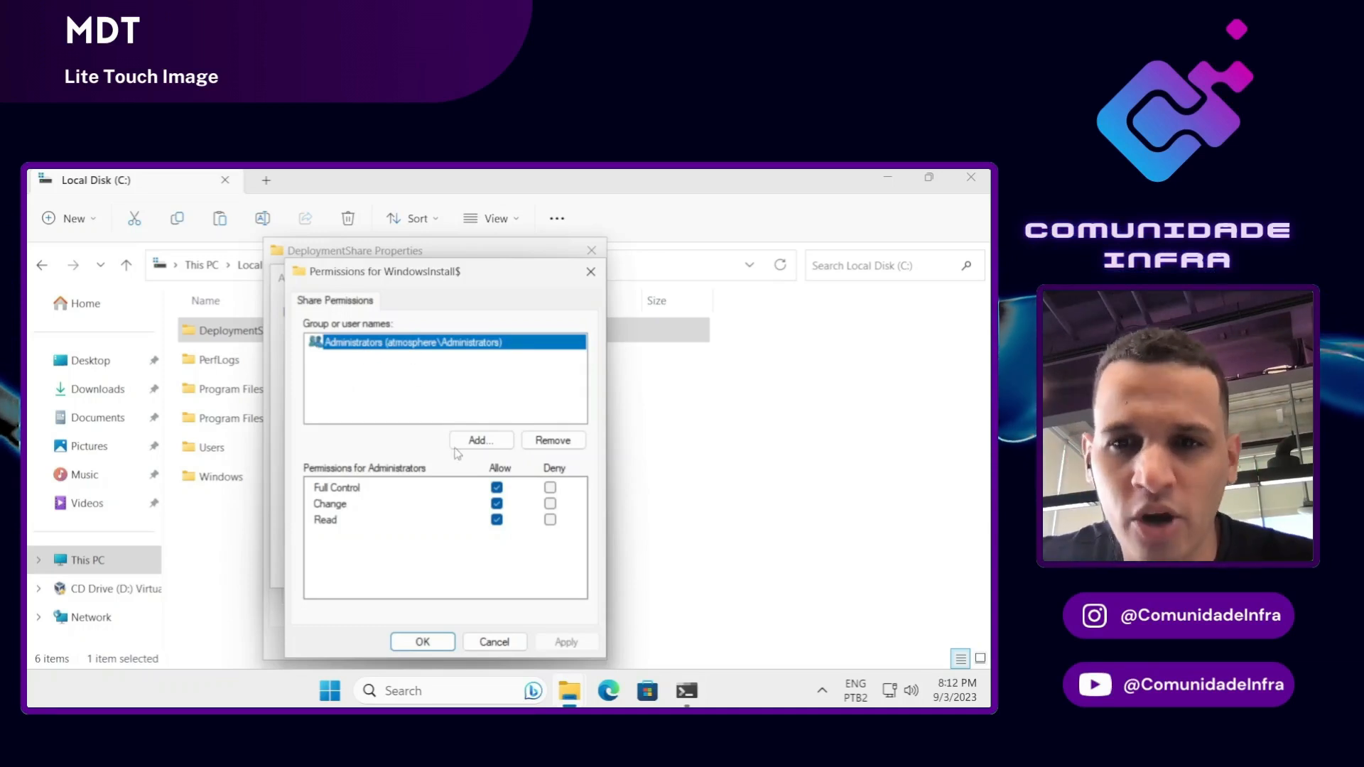
{"action": "left_click", "coordinate": [492, 441]}
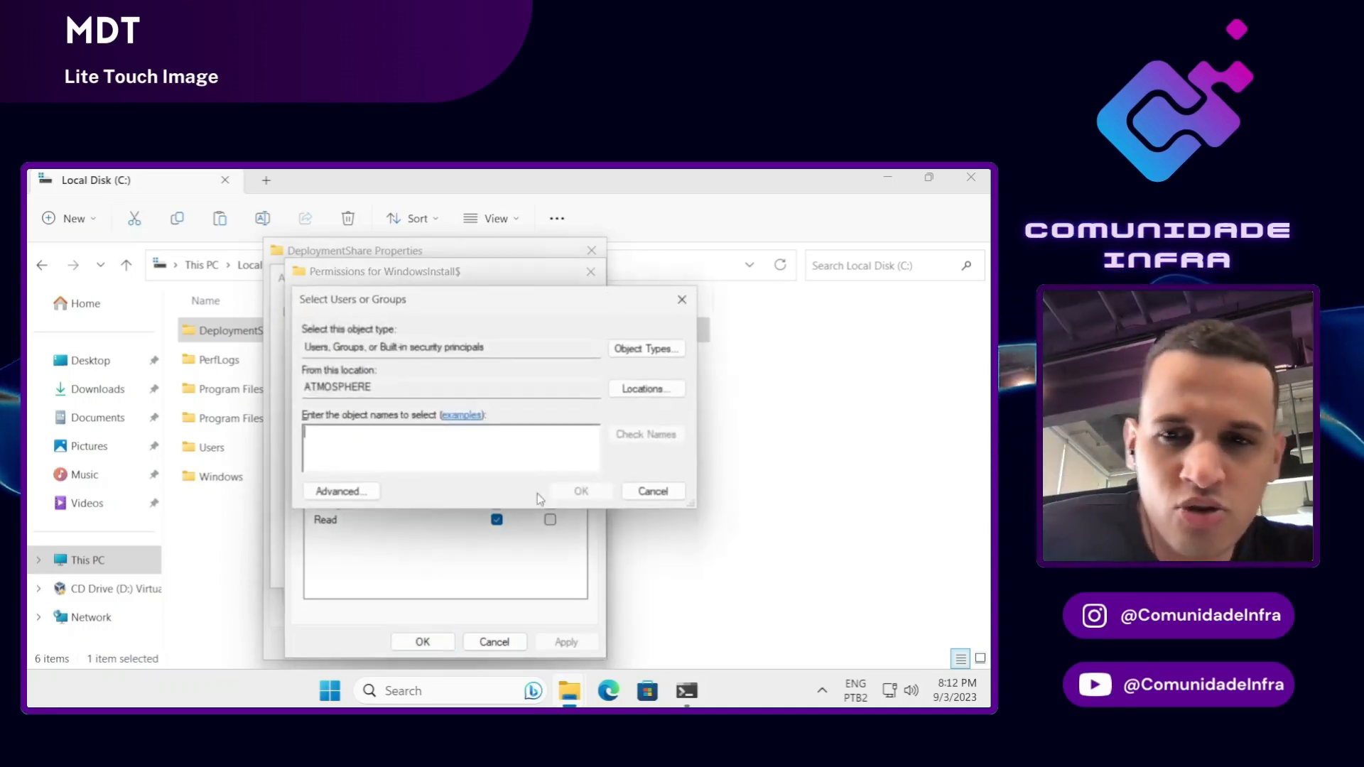
{"action": "left_click", "coordinate": [426, 693]}
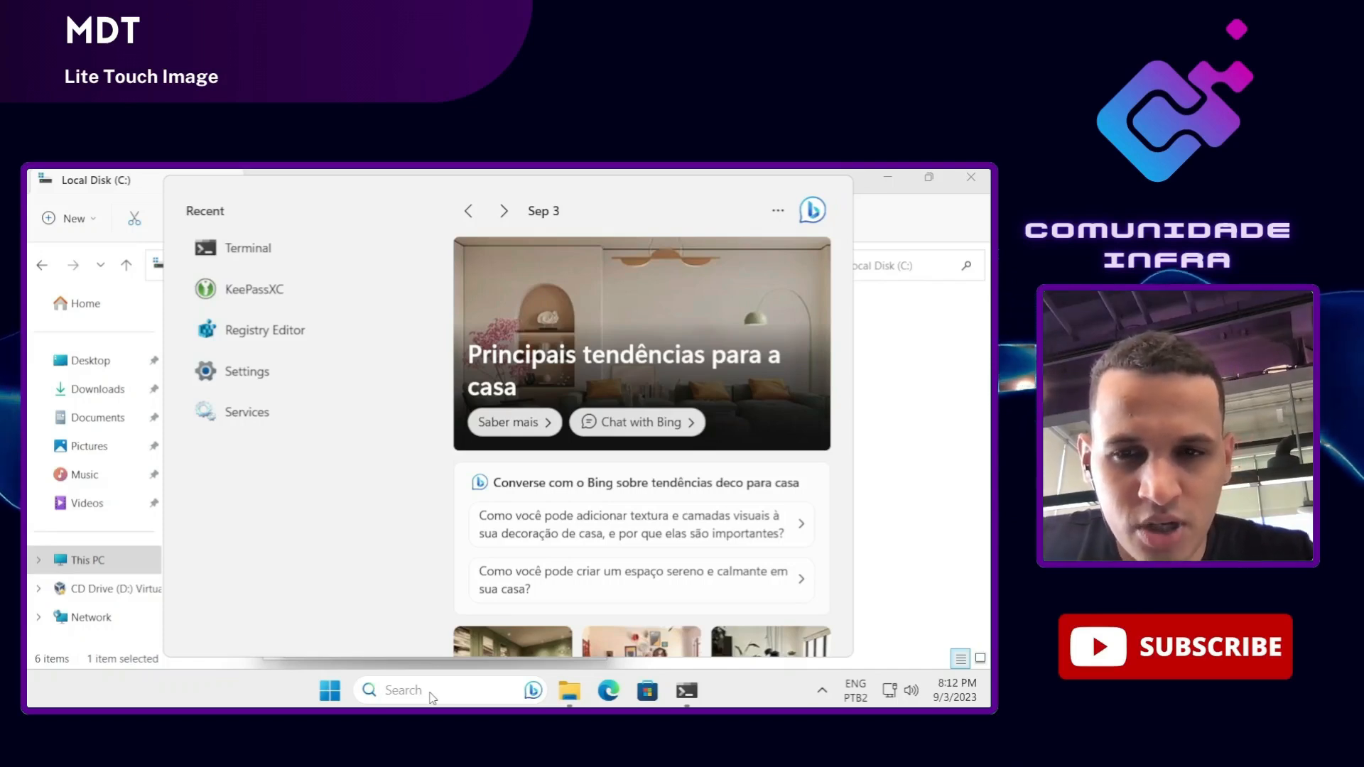
Step: Launch Run and execute 'control userpasswords2' to bring up User Accounts
{"action": "type", "text": "run"}
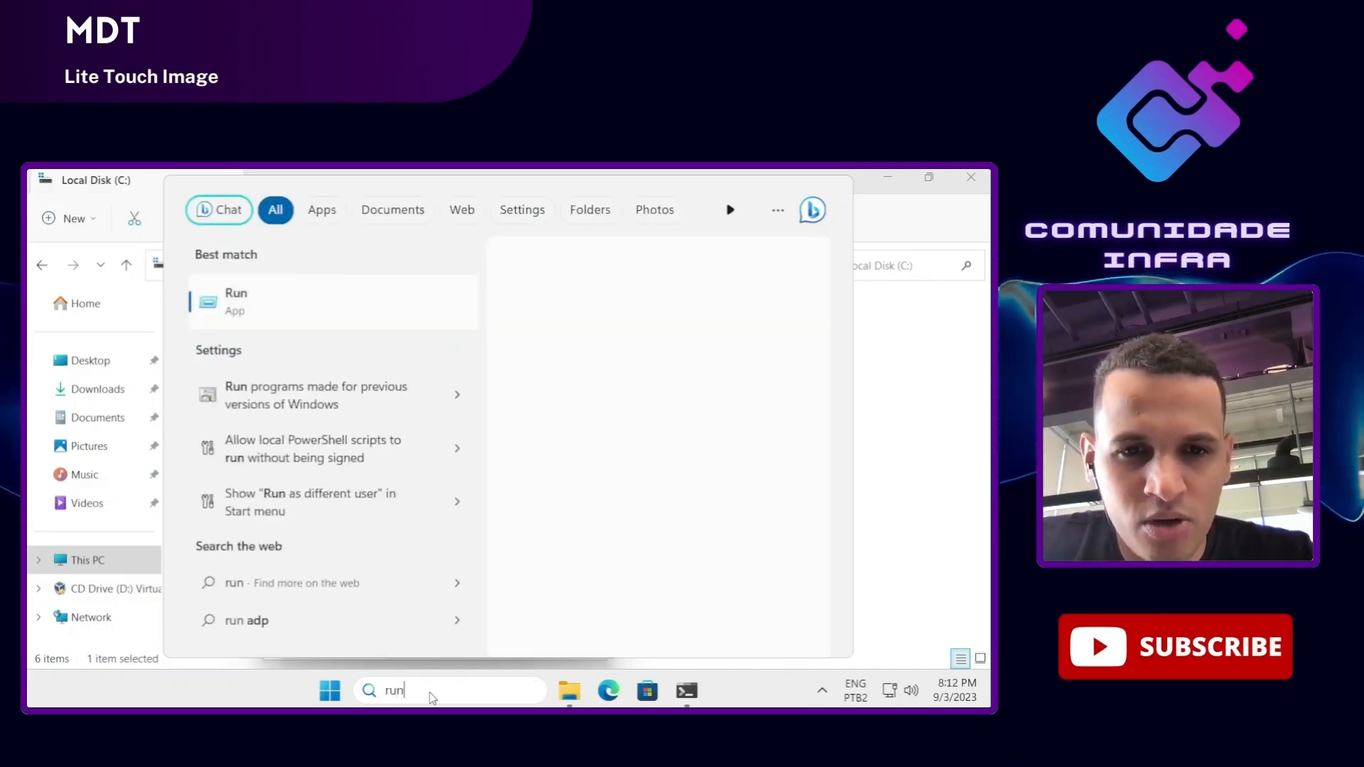
{"action": "key", "text": "Return"}
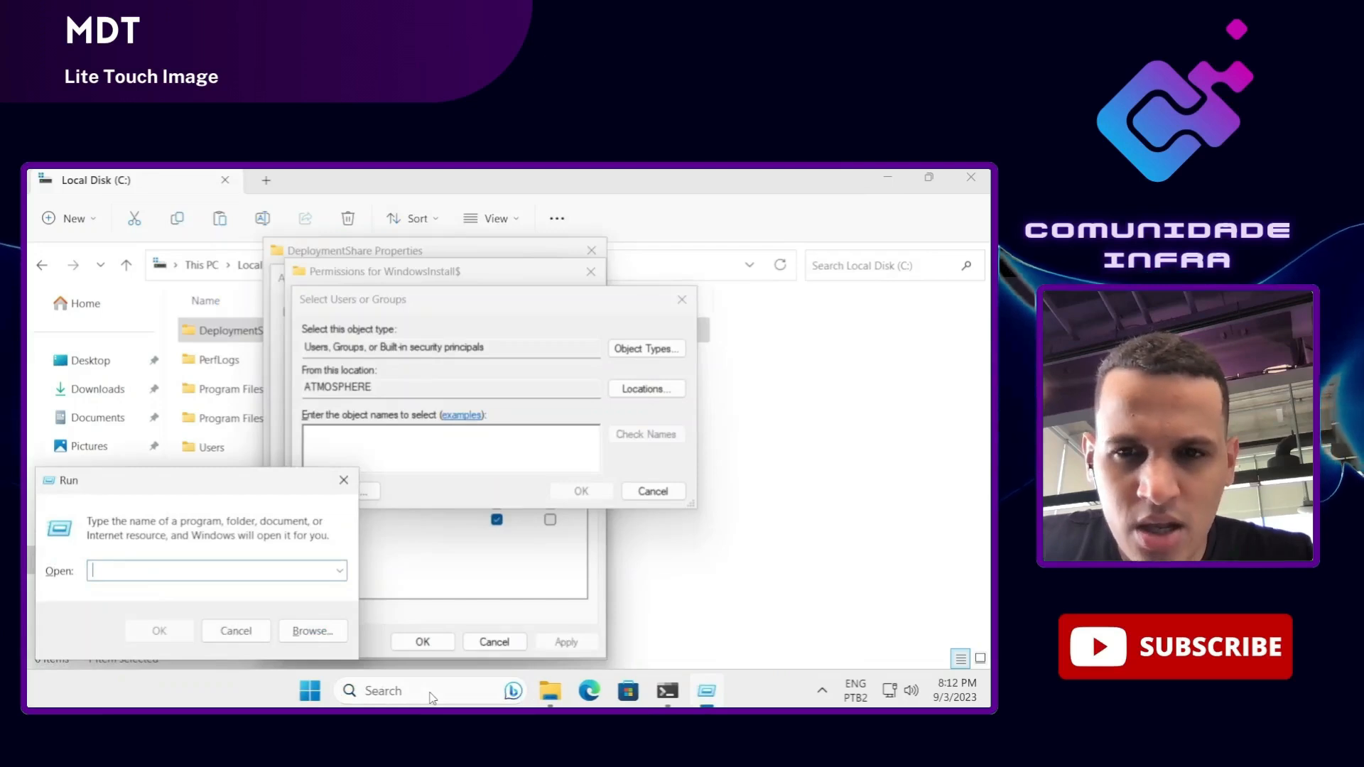
{"action": "type", "text": "control"}
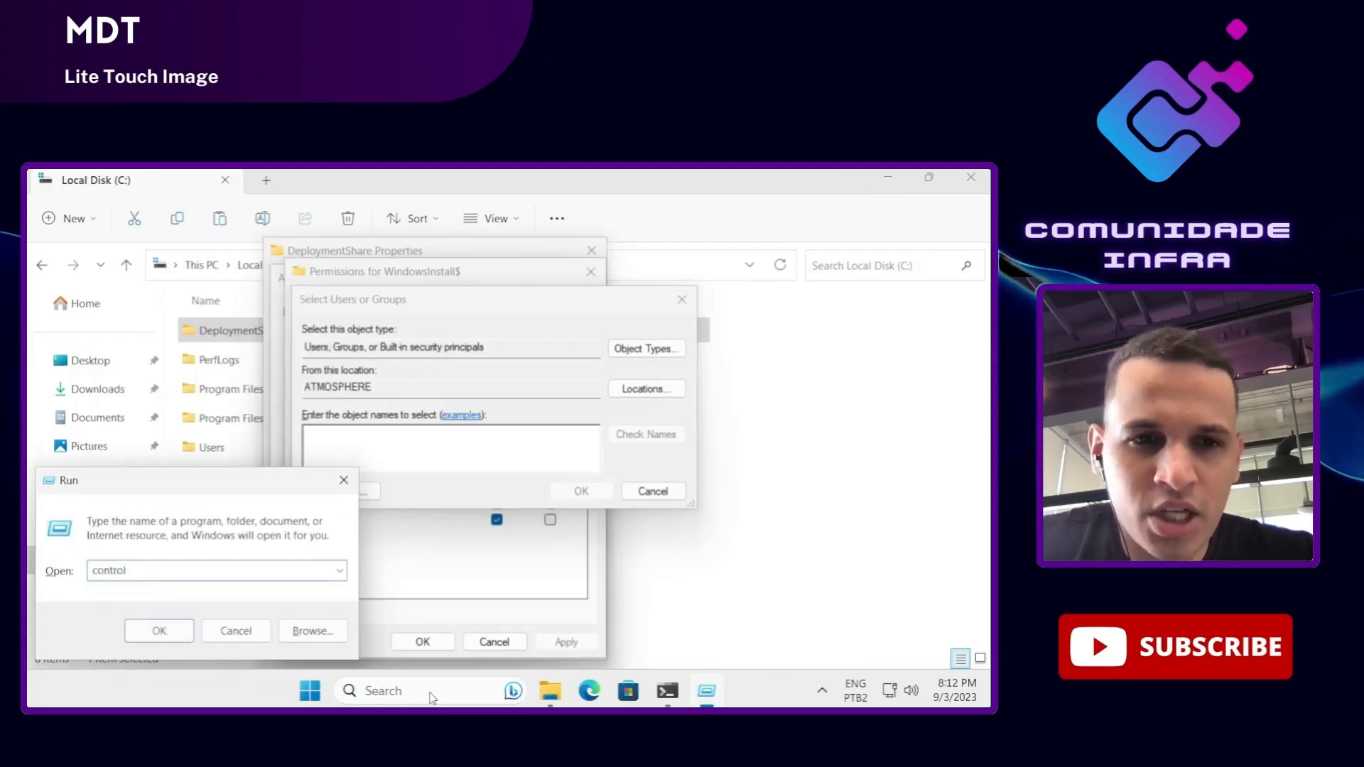
{"action": "type", "text": " userprofile"}
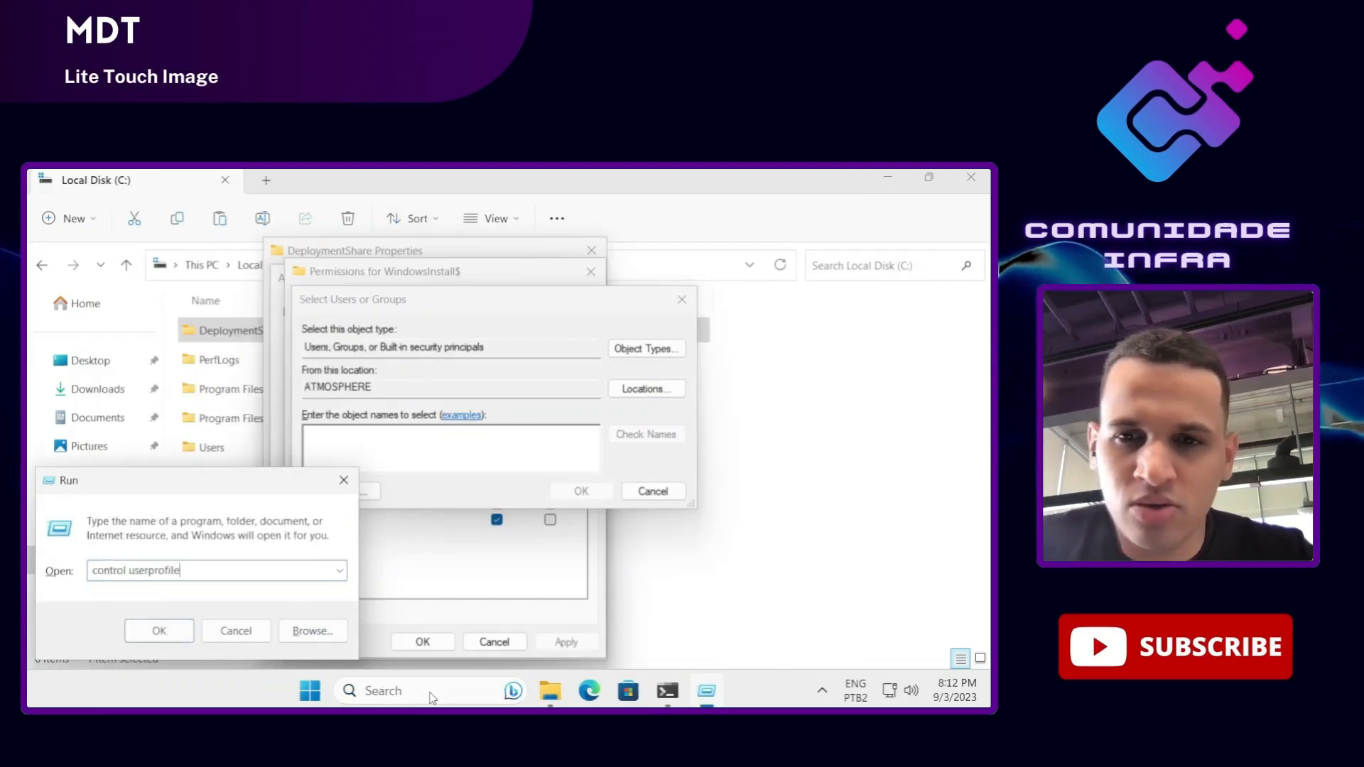
{"action": "key", "text": "BackSpace"}
{"action": "key", "text": "BackSpace"}
{"action": "key", "text": "BackSpace"}
{"action": "key", "text": "BackSpace"}
{"action": "key", "text": "BackSpace"}
{"action": "key", "text": "BackSpace"}
{"action": "key", "text": "BackSpace"}
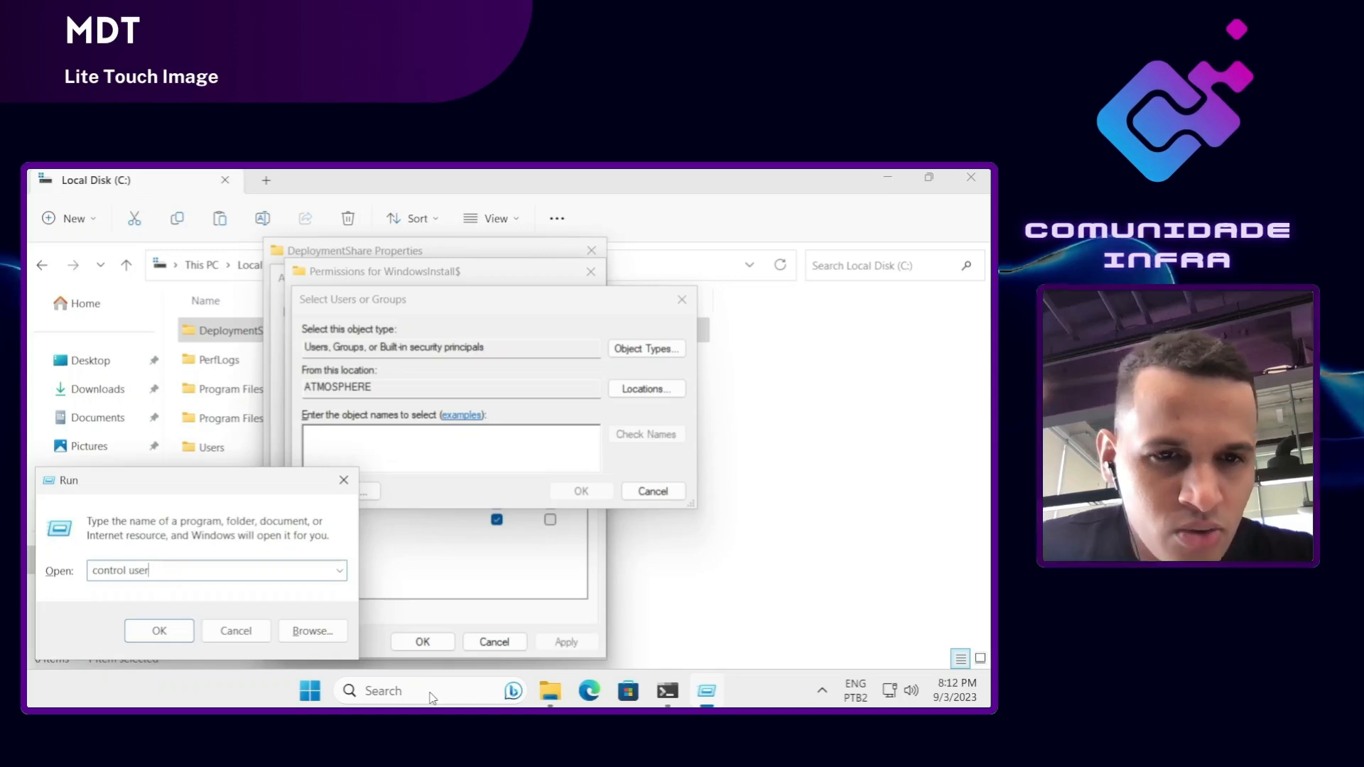
{"action": "type", "text": "passwords2"}
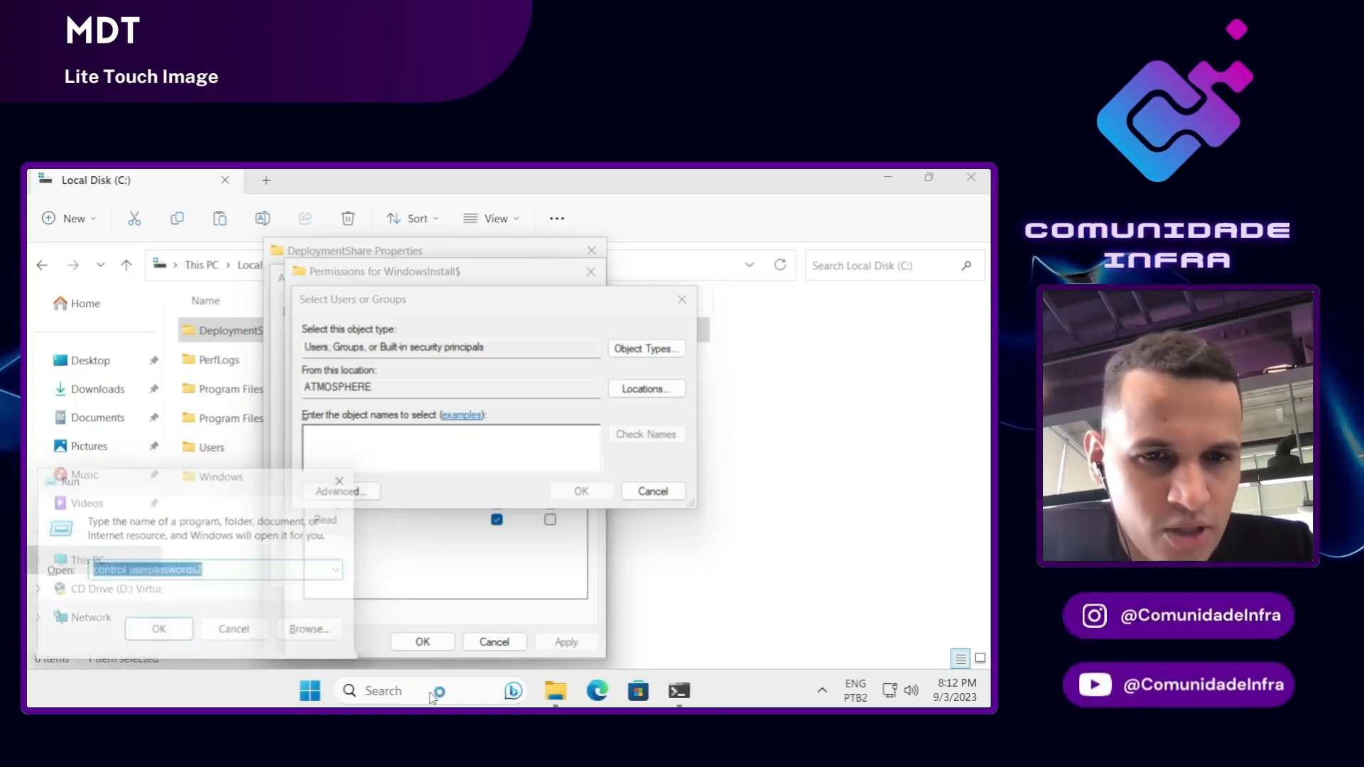
{"action": "key", "text": "Return"}
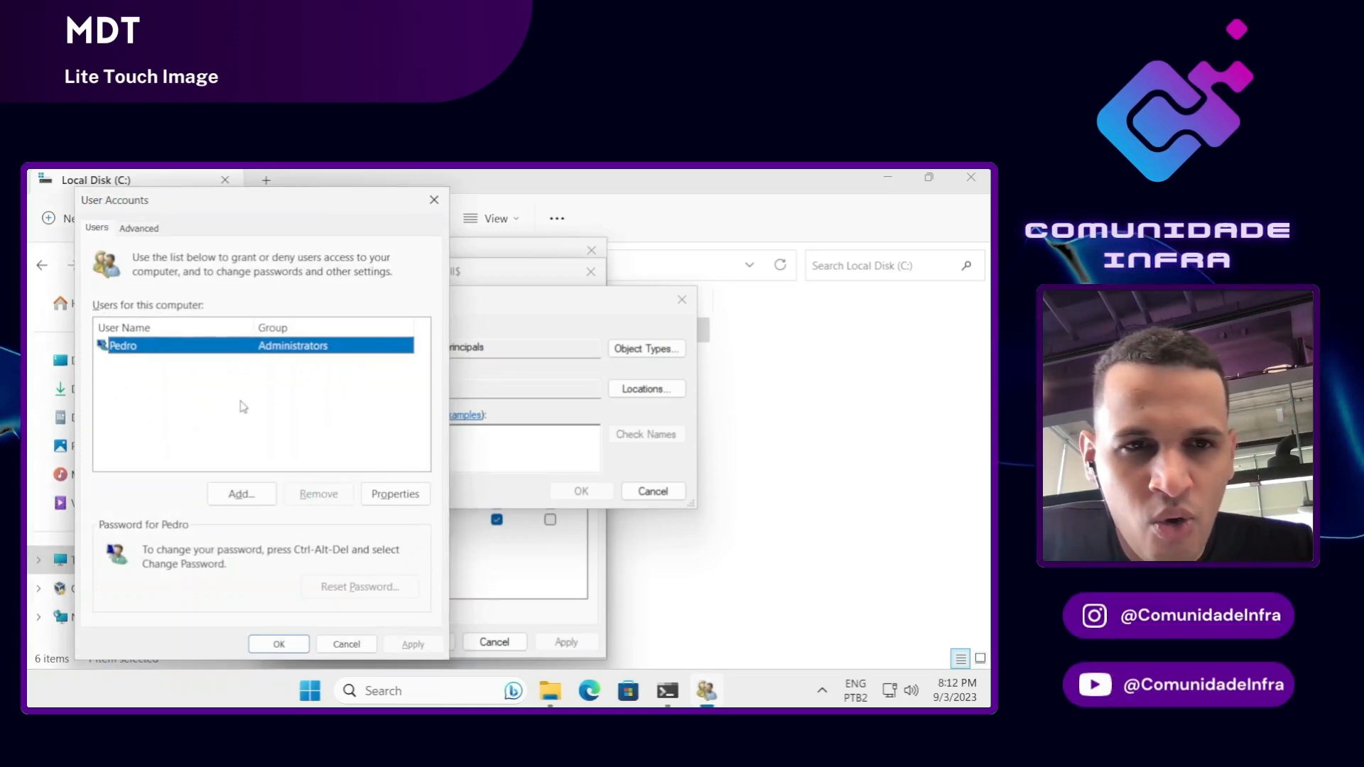
Step: Open Local Users and Groups from User Accounts Advanced and start a new user in Users
{"action": "left_click", "coordinate": [141, 228]}
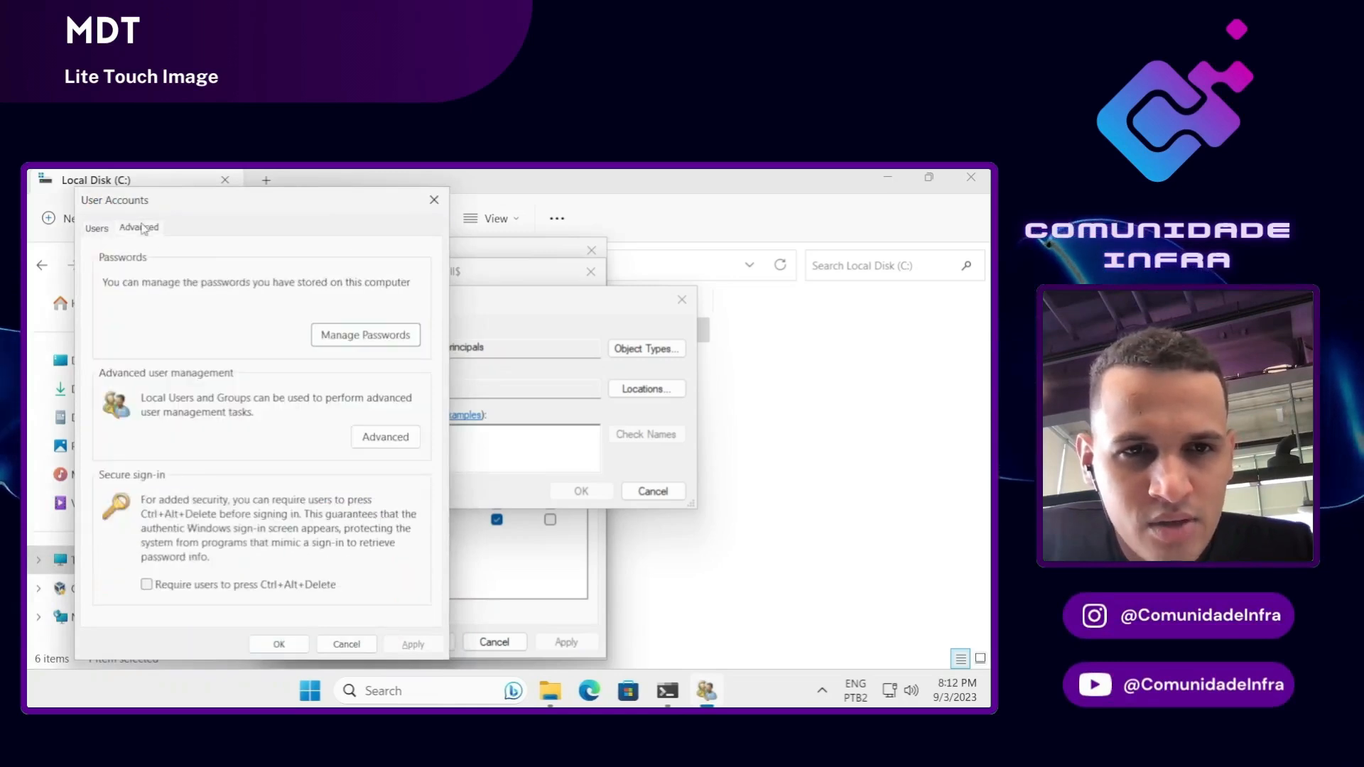
{"action": "left_click", "coordinate": [385, 438]}
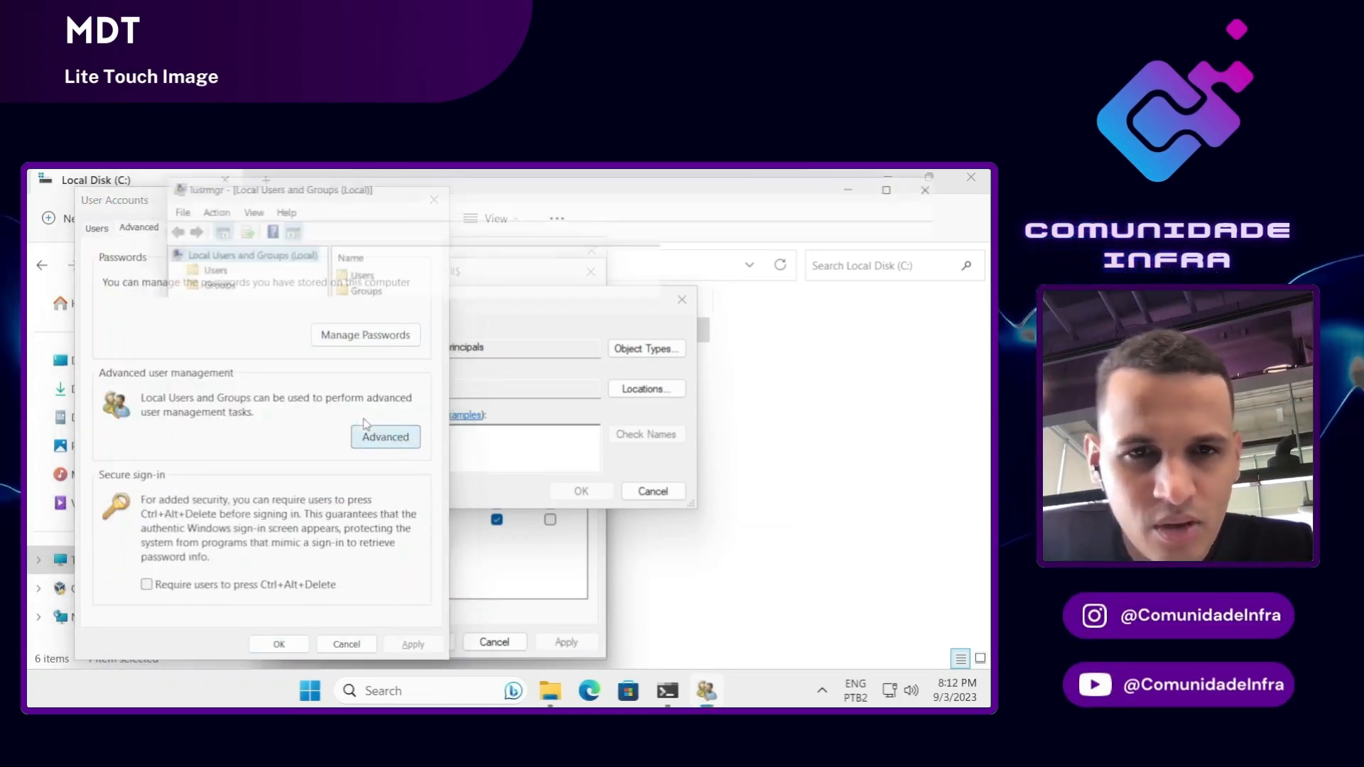
{"action": "left_click", "coordinate": [201, 272]}
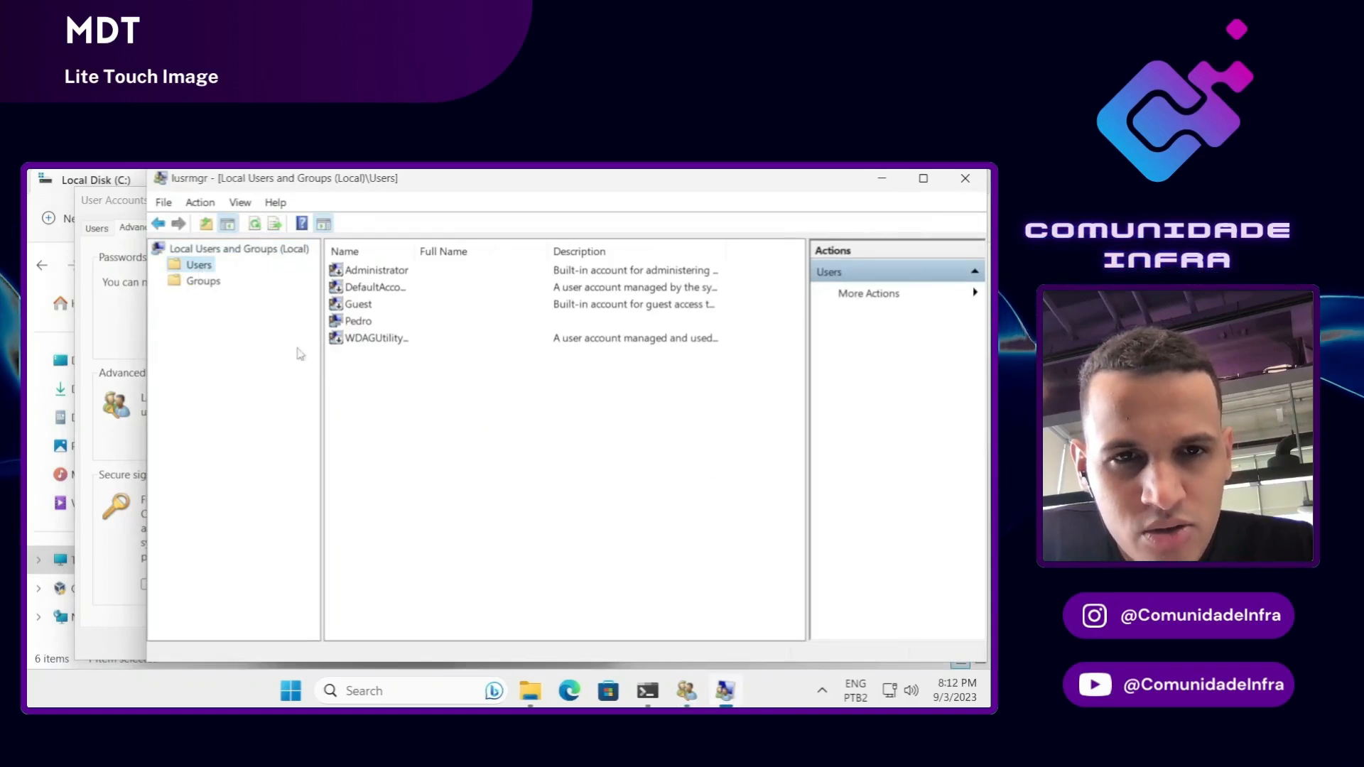
{"action": "right_click", "coordinate": [349, 416]}
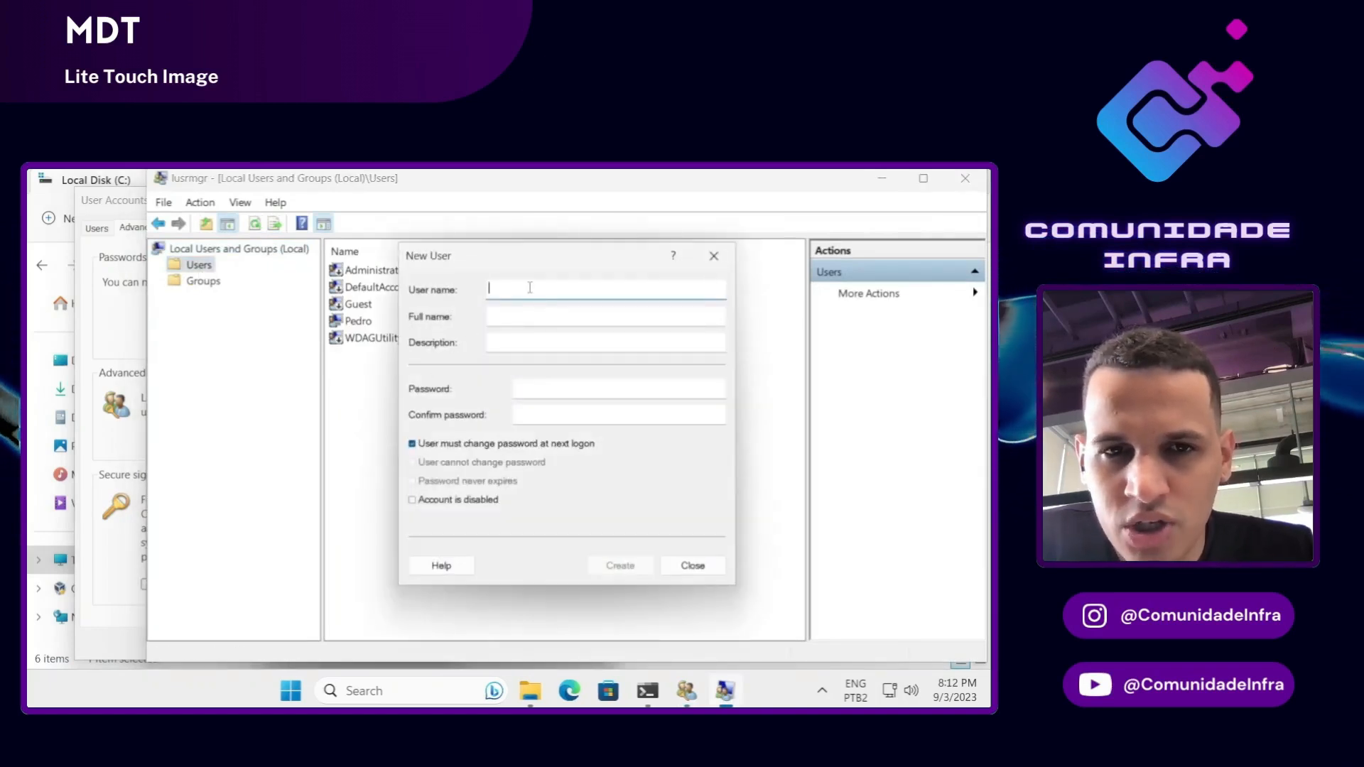
Step: Enter user name mdtuser, full name MDT and description 'mdt user'
{"action": "type", "text": "mdt"}
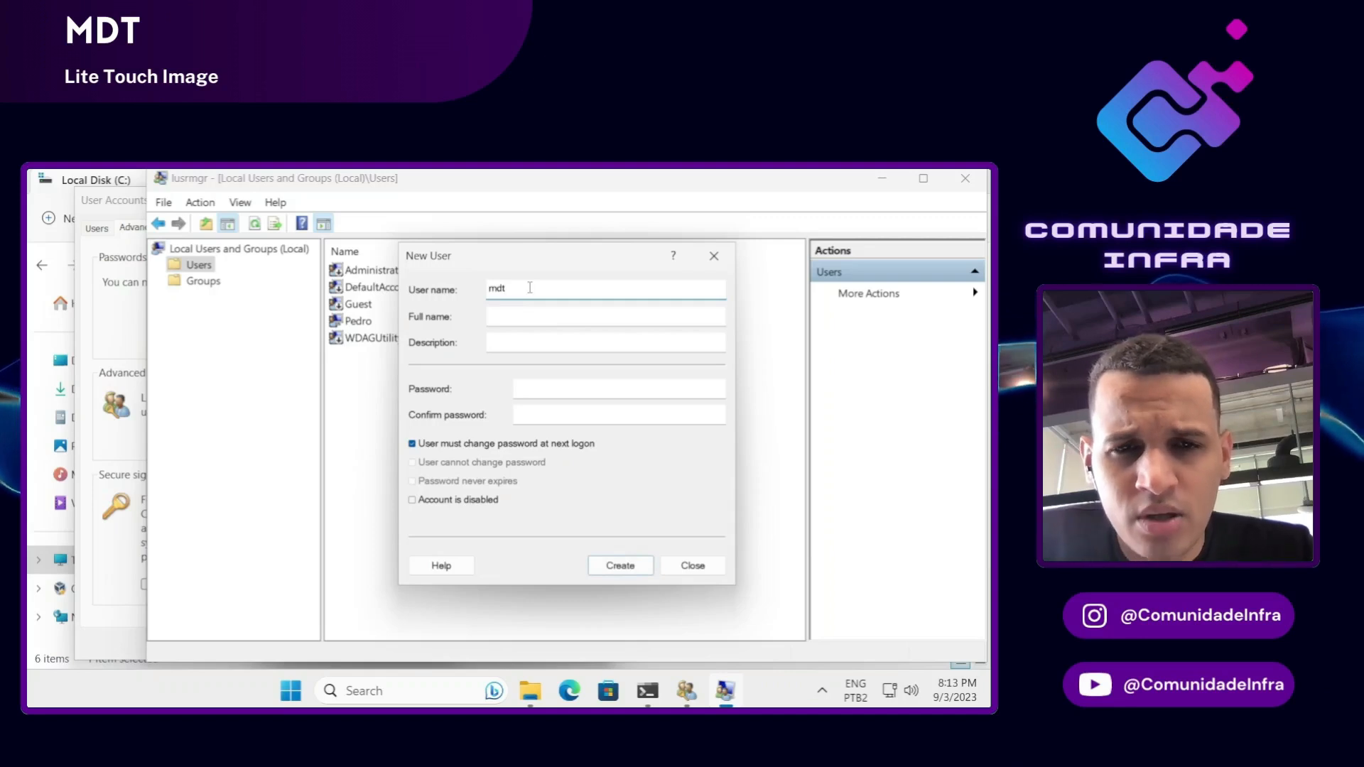
{"action": "type", "text": " user"}
{"action": "key", "text": "Tab"}
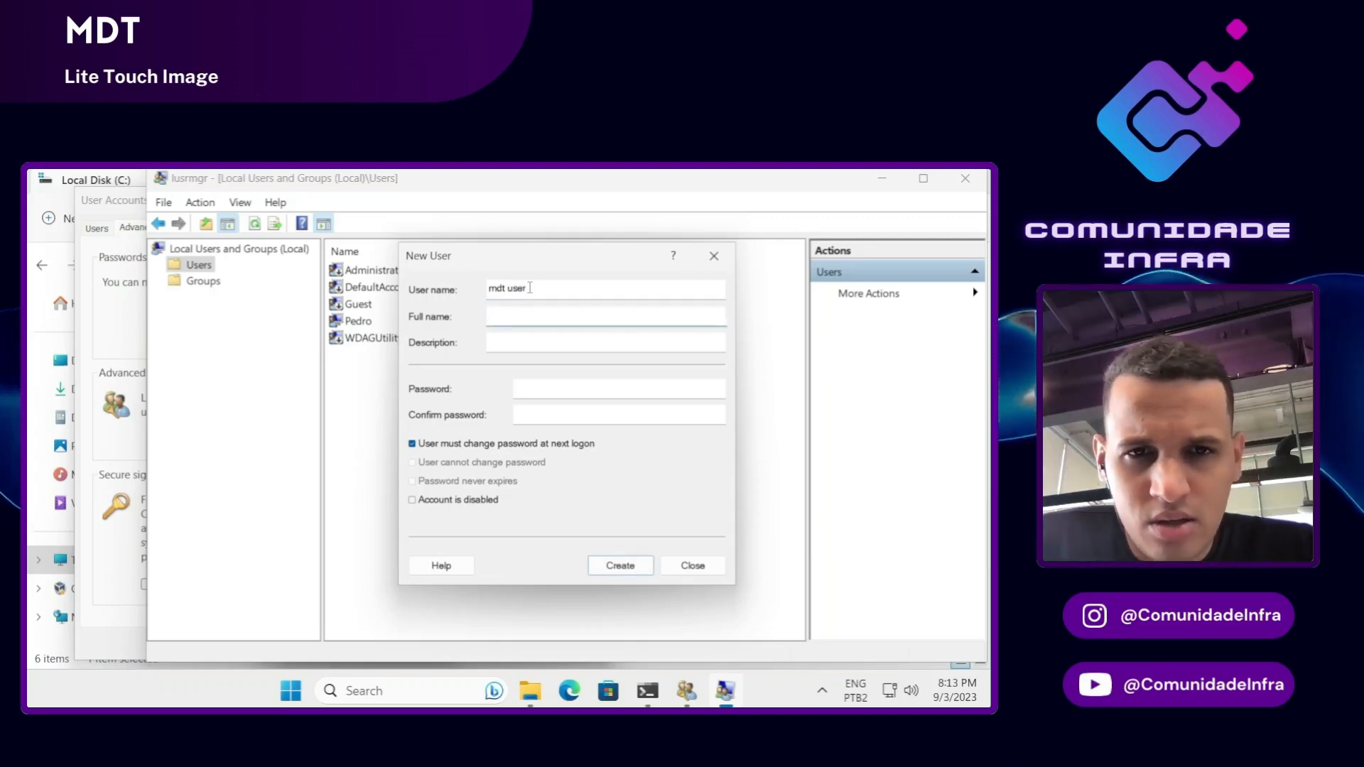
{"action": "left_click_drag", "start_coordinate": [529, 288], "coordinate": [418, 276]}
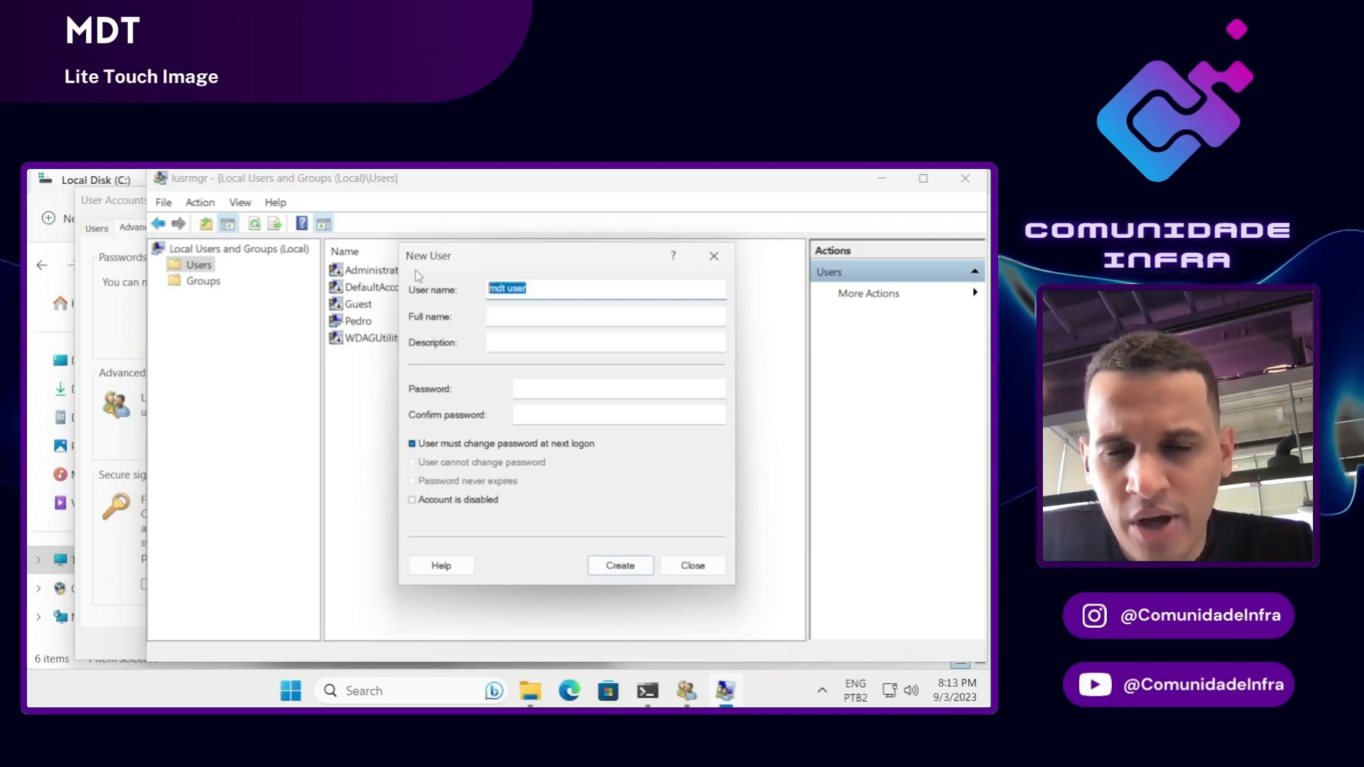
{"action": "key", "text": "BackSpace"}
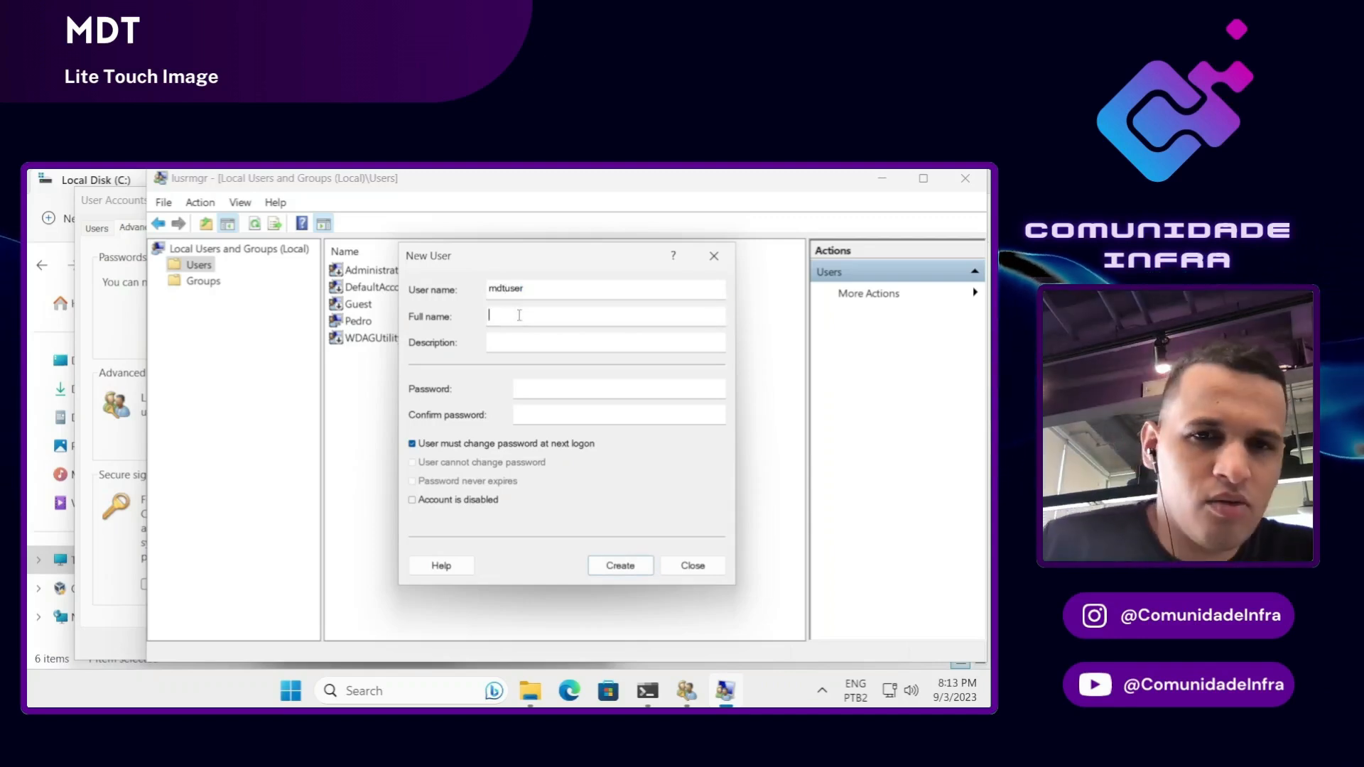
{"action": "type", "text": "MDT"}
{"action": "key", "text": "Tab"}
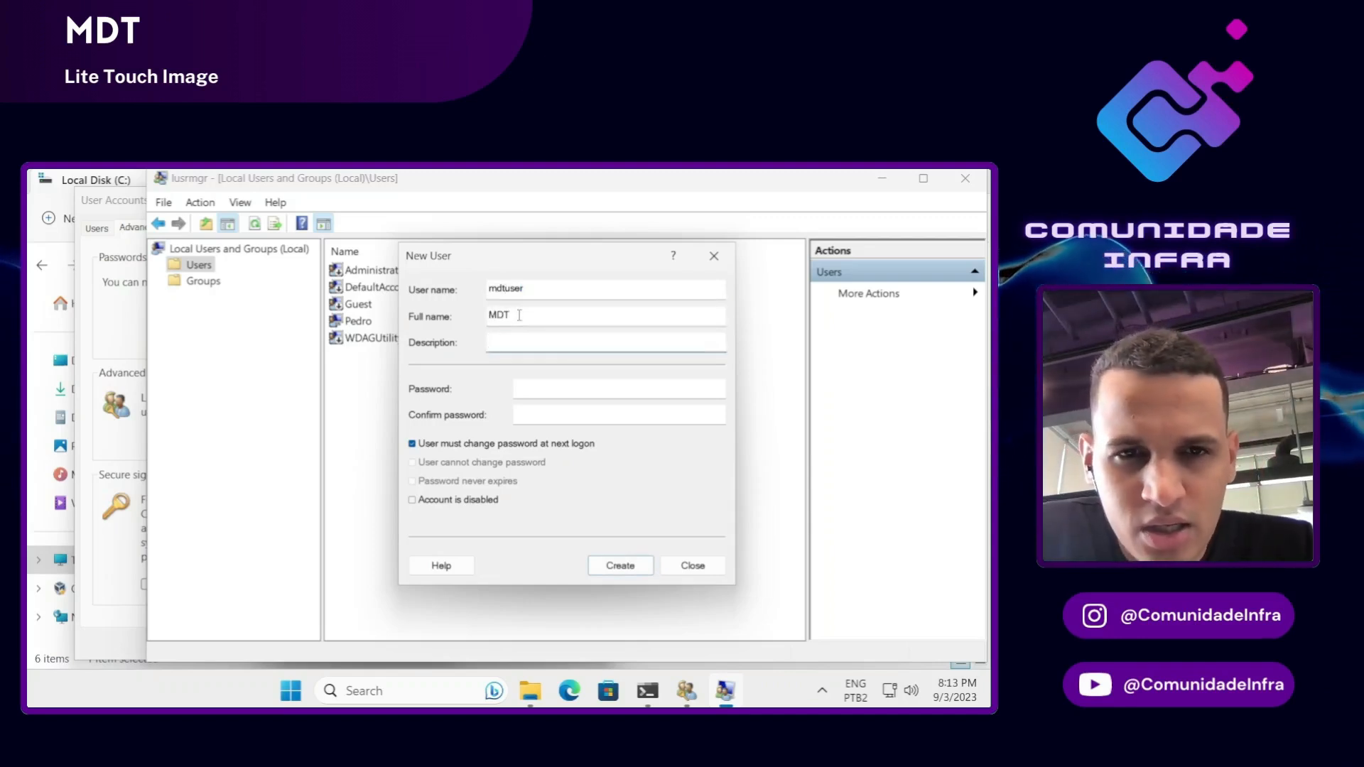
{"action": "type", "text": "mdt"}
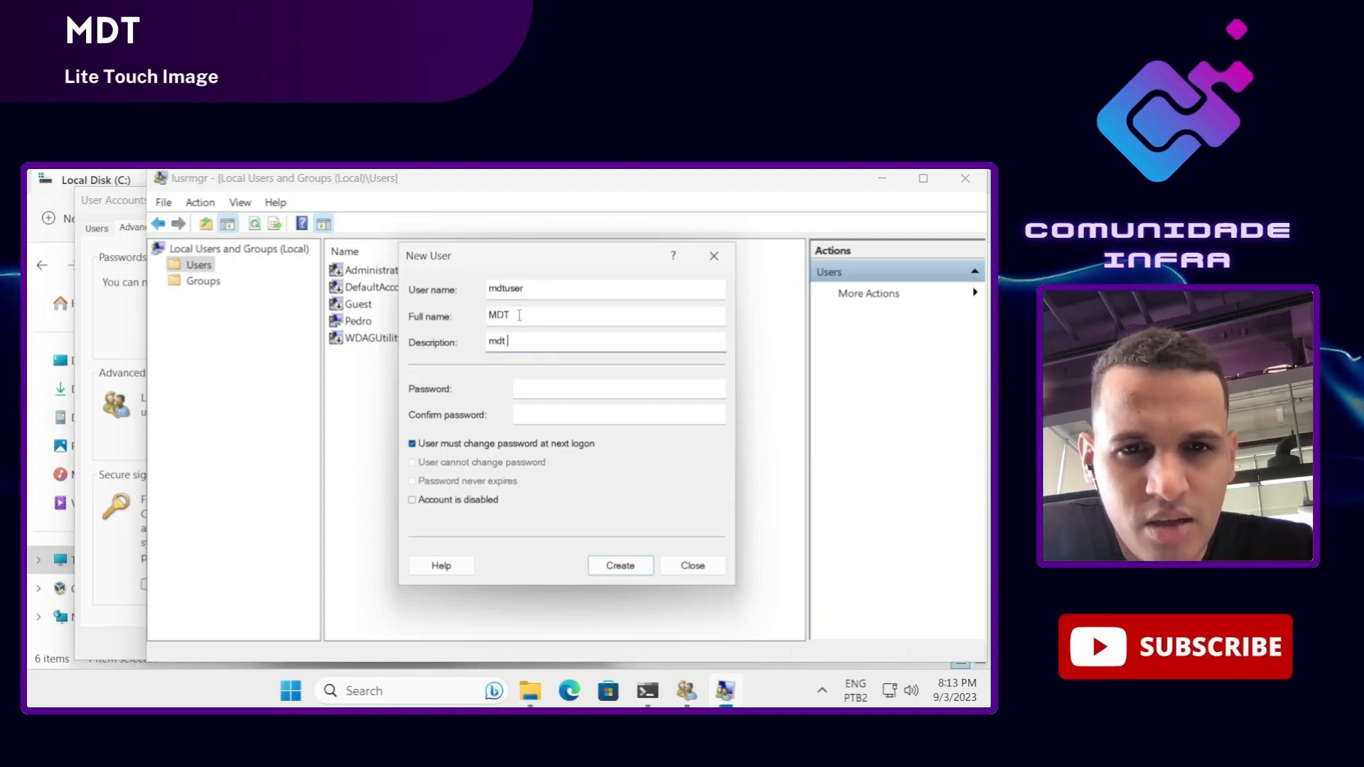
{"action": "type", "text": " user"}
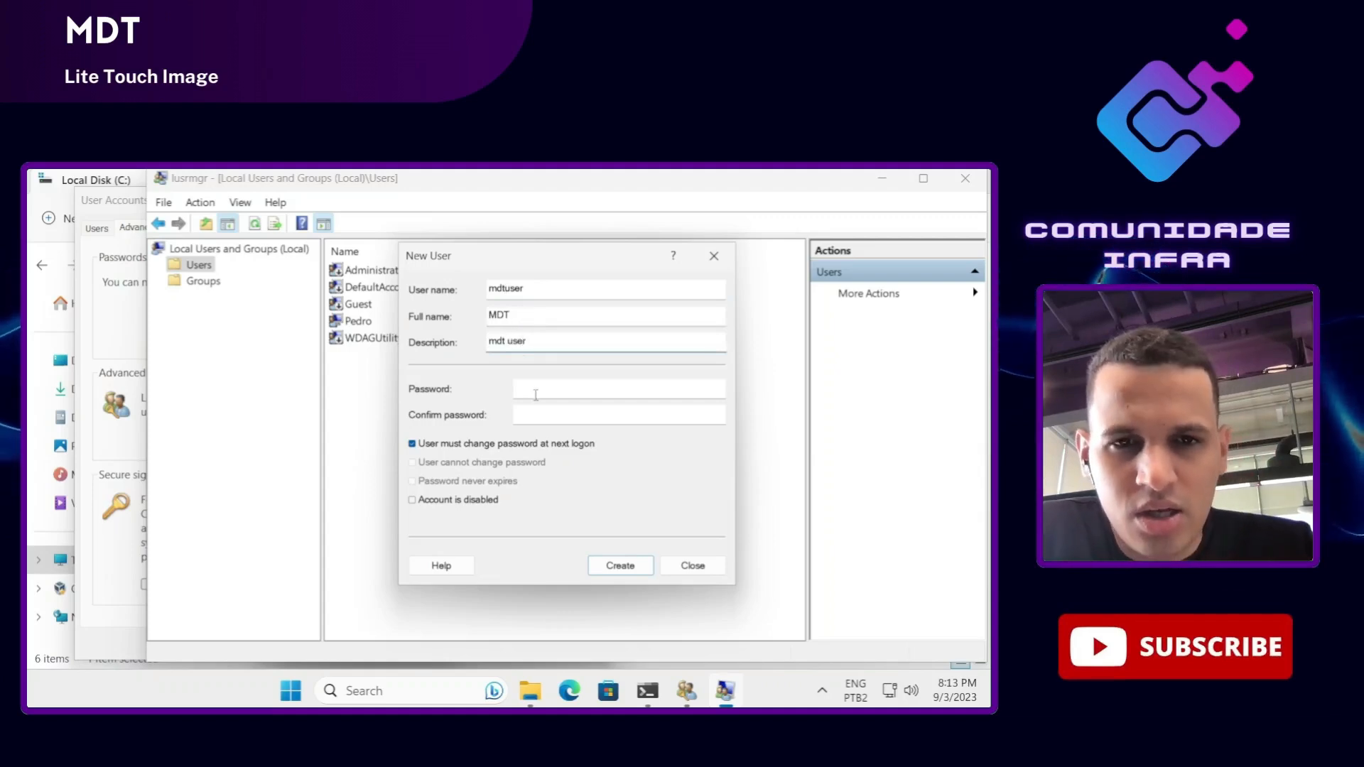
Step: Set the password so it cannot be changed and never expires, then create the account
{"action": "left_click", "coordinate": [609, 381]}
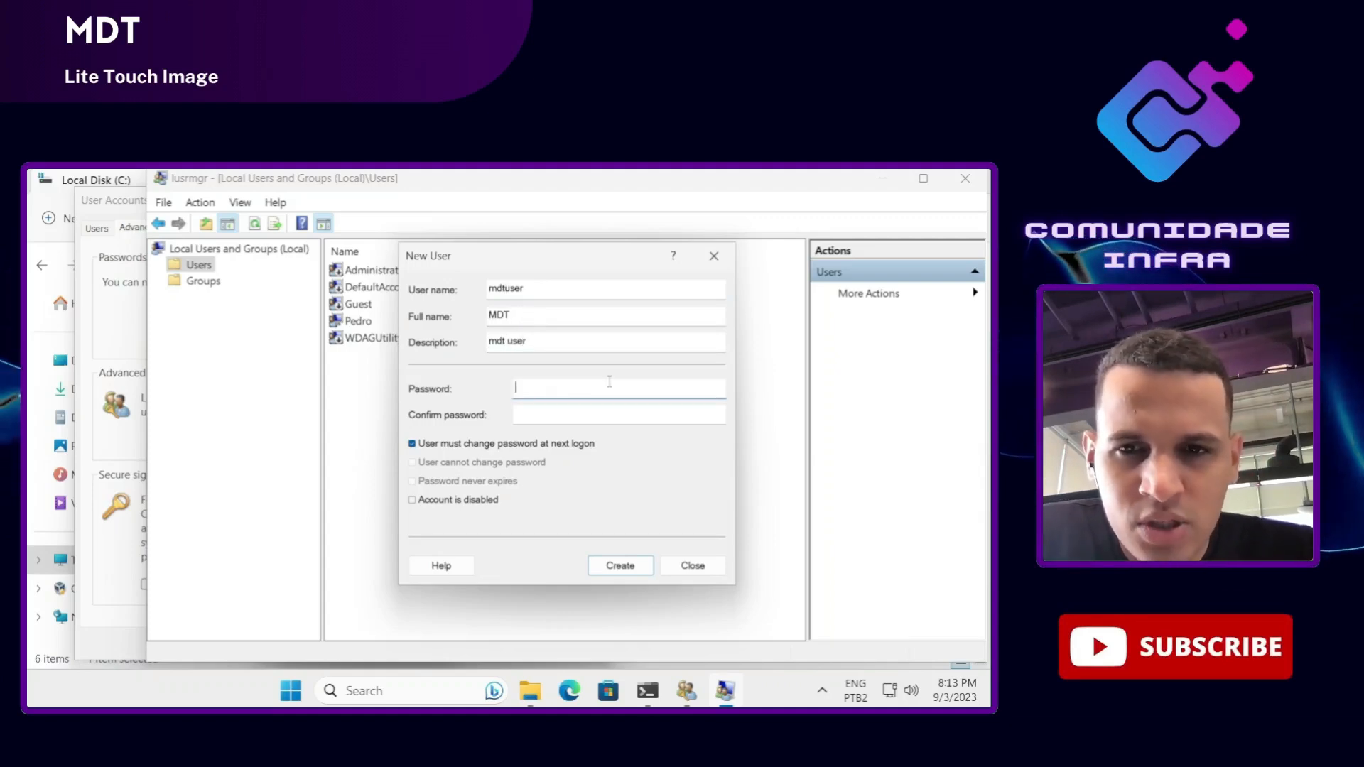
{"action": "type", "text": "•••"}
{"action": "key", "text": "Tab"}
{"action": "type", "text": "•••"}
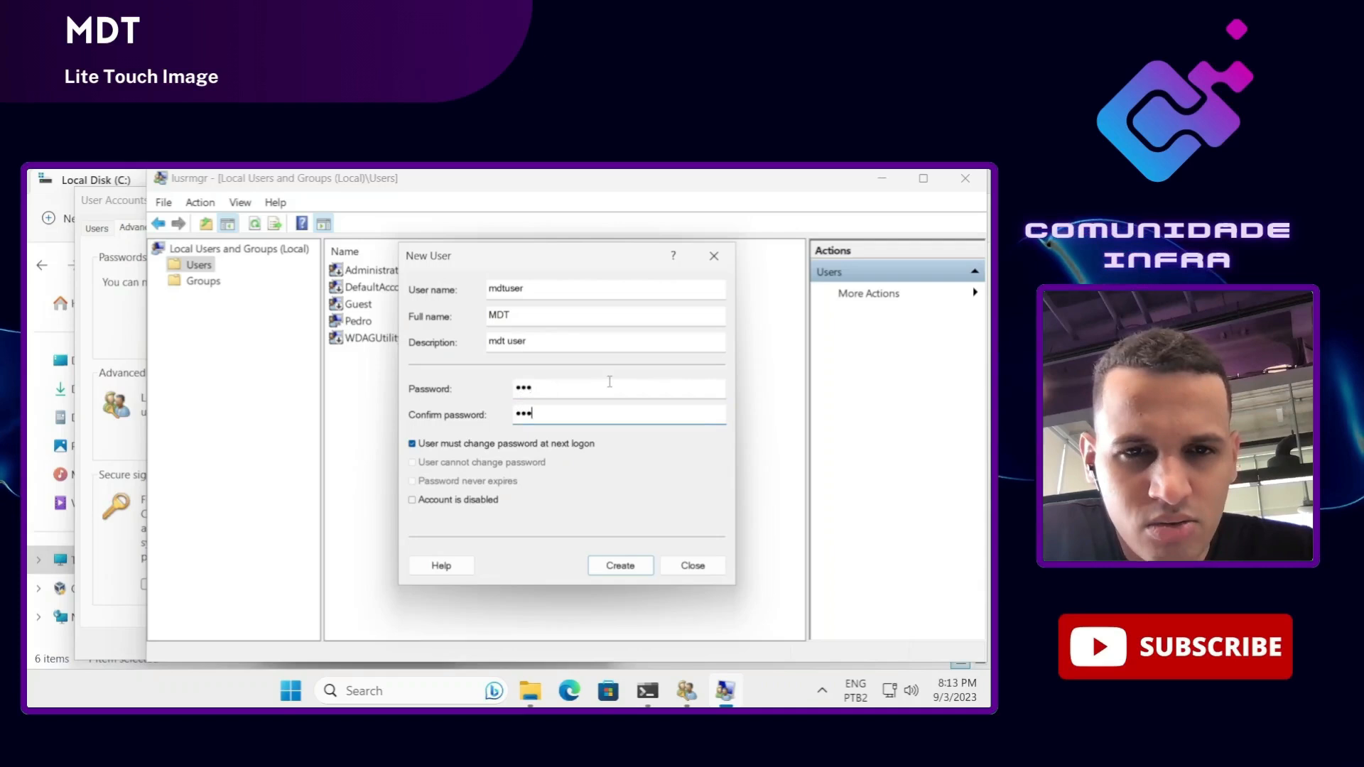
{"action": "left_click", "coordinate": [459, 445]}
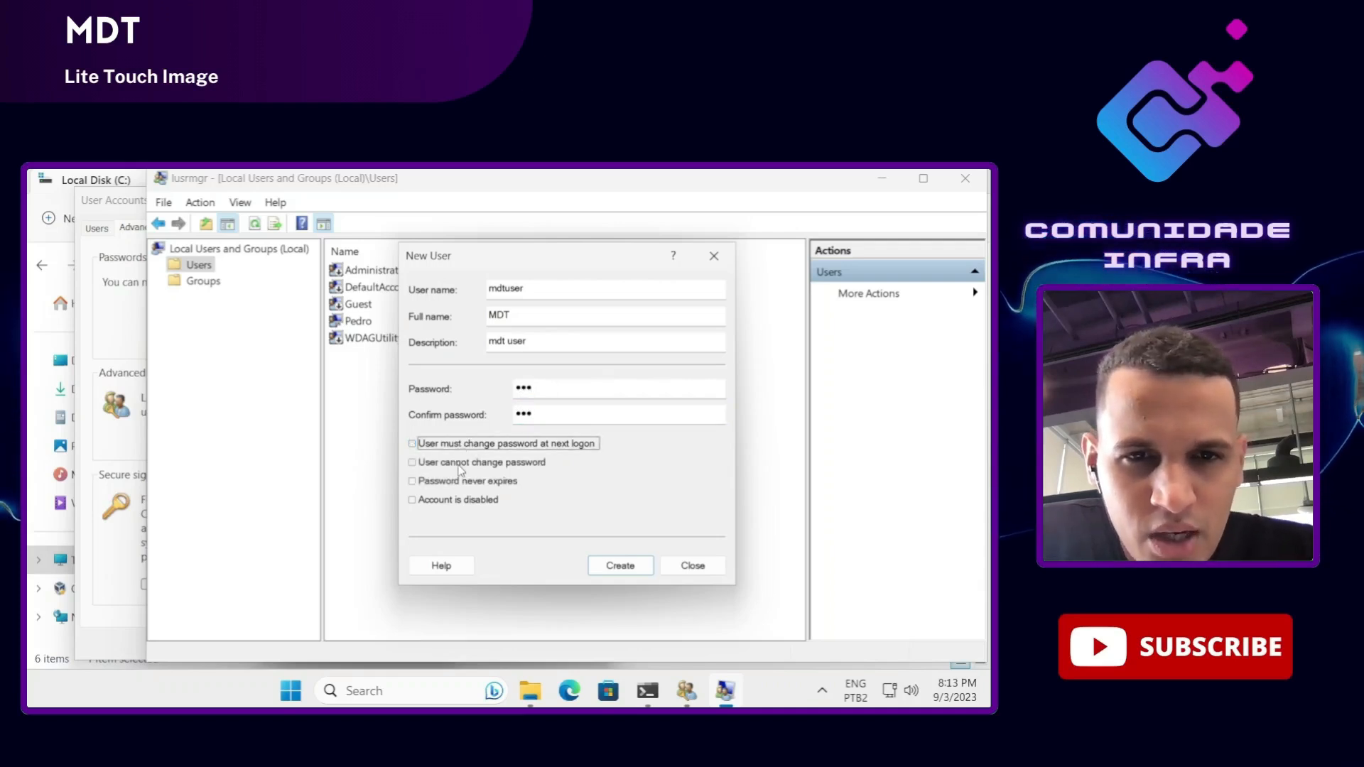
{"action": "left_click", "coordinate": [459, 463]}
{"action": "left_click", "coordinate": [462, 482]}
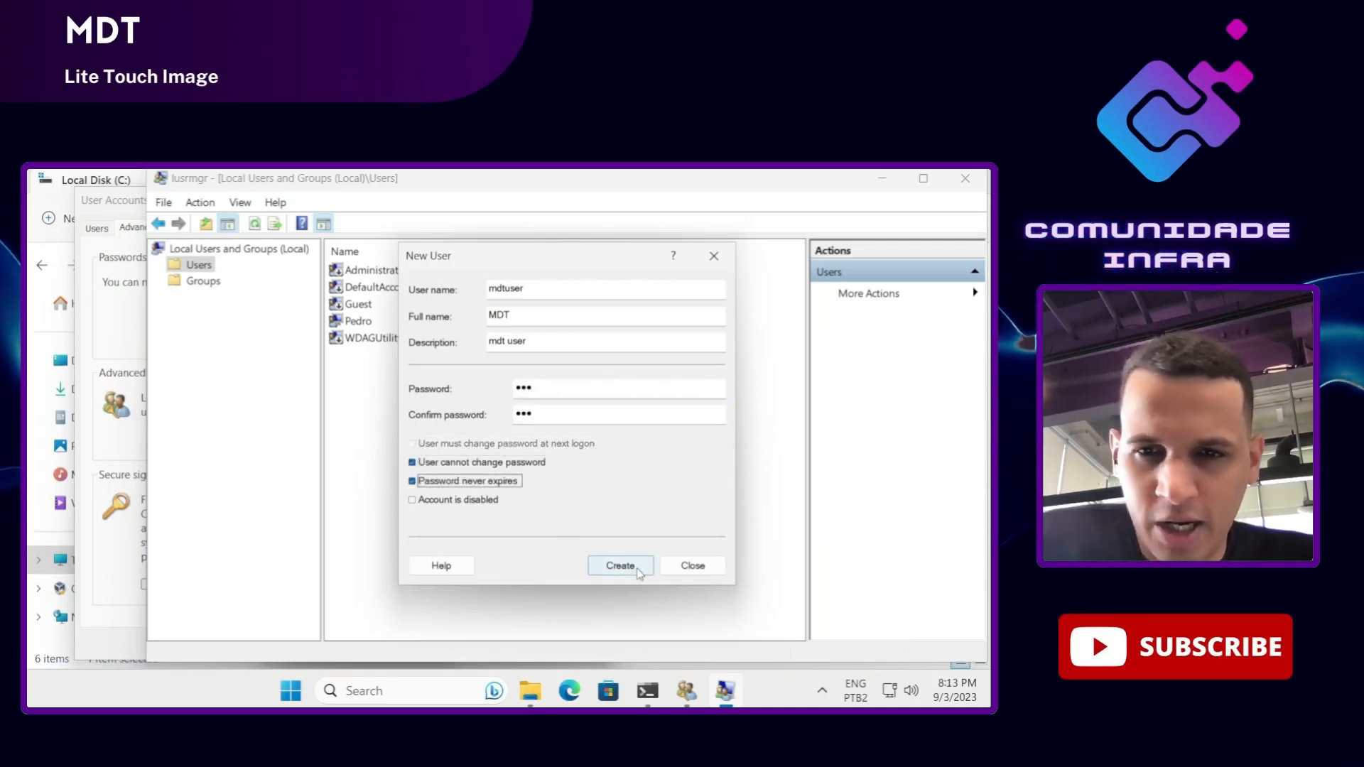
{"action": "left_click", "coordinate": [636, 568]}
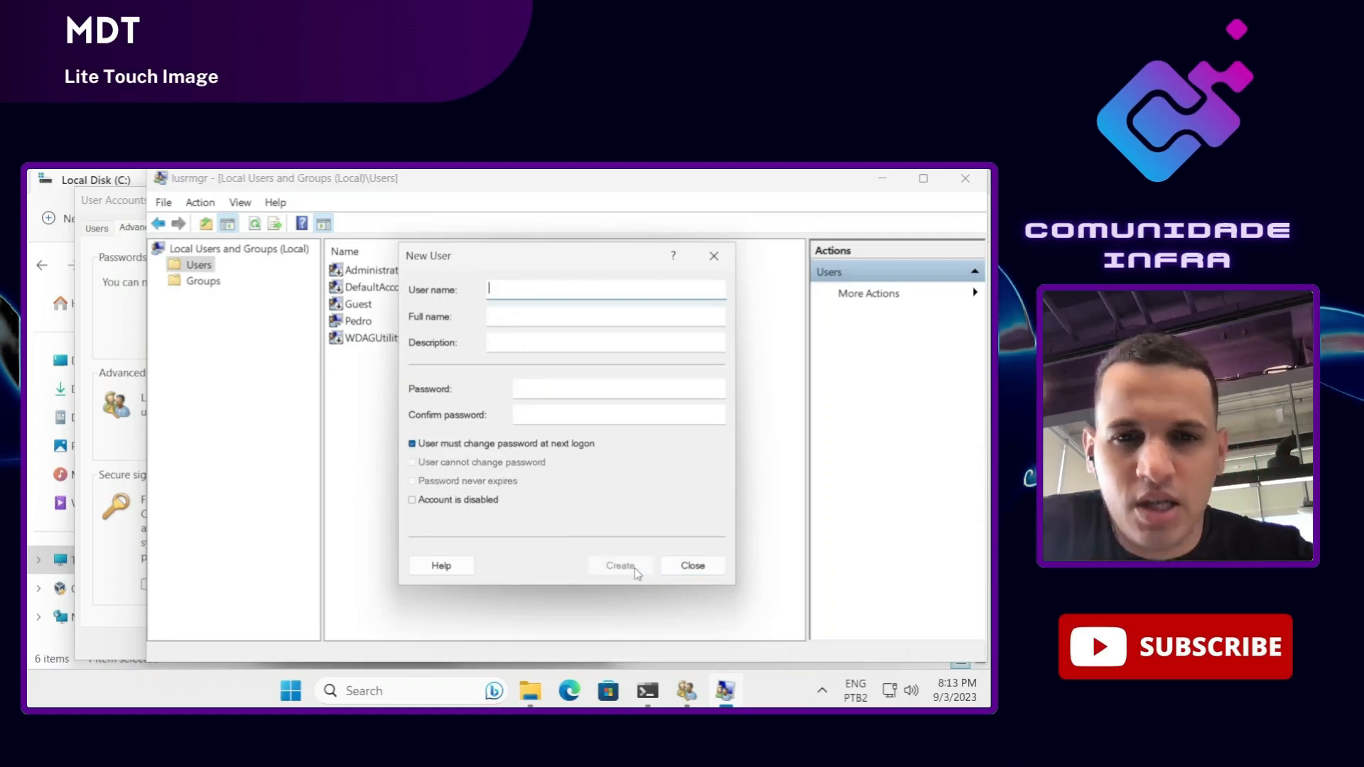
{"action": "left_click", "coordinate": [690, 563]}
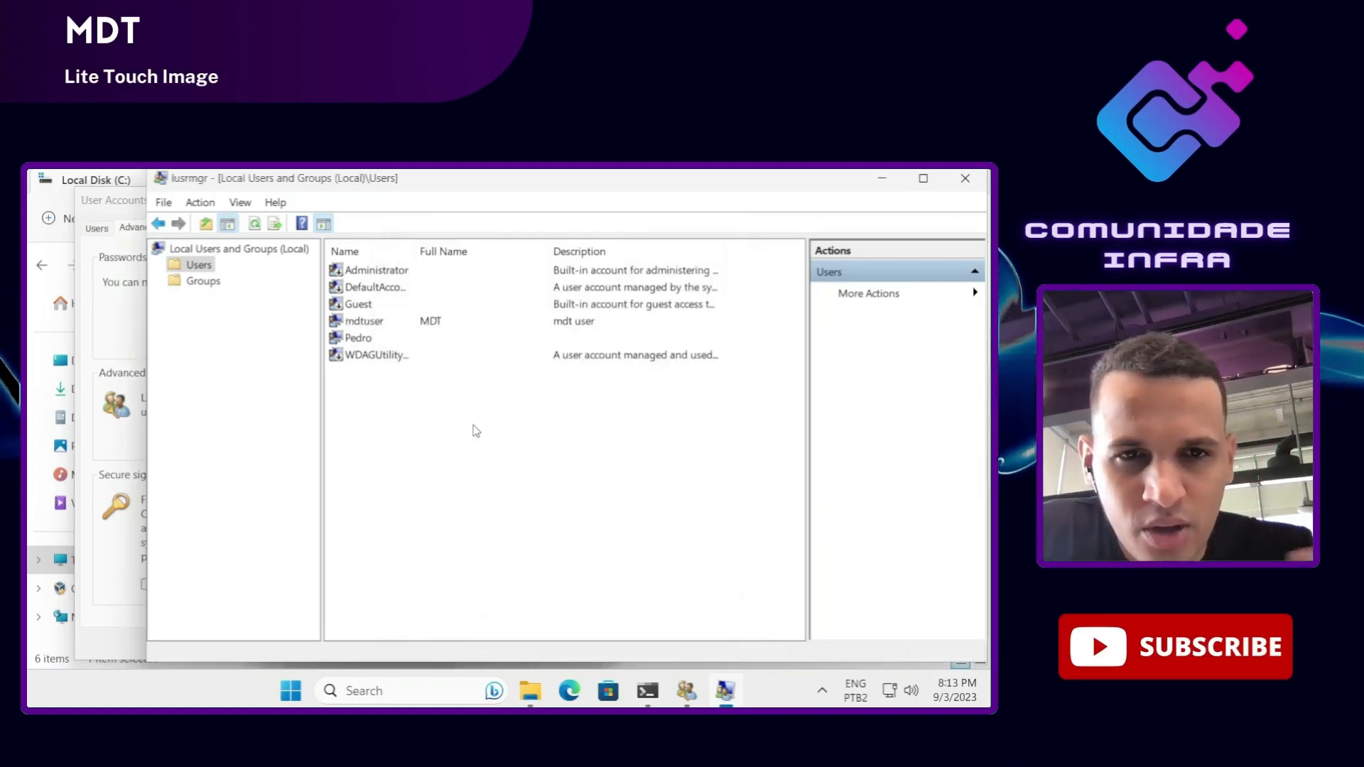
Step: Verify mdtuser in the list, close Local Users and Groups, and return to Select Users or Groups
{"action": "left_click", "coordinate": [366, 321]}
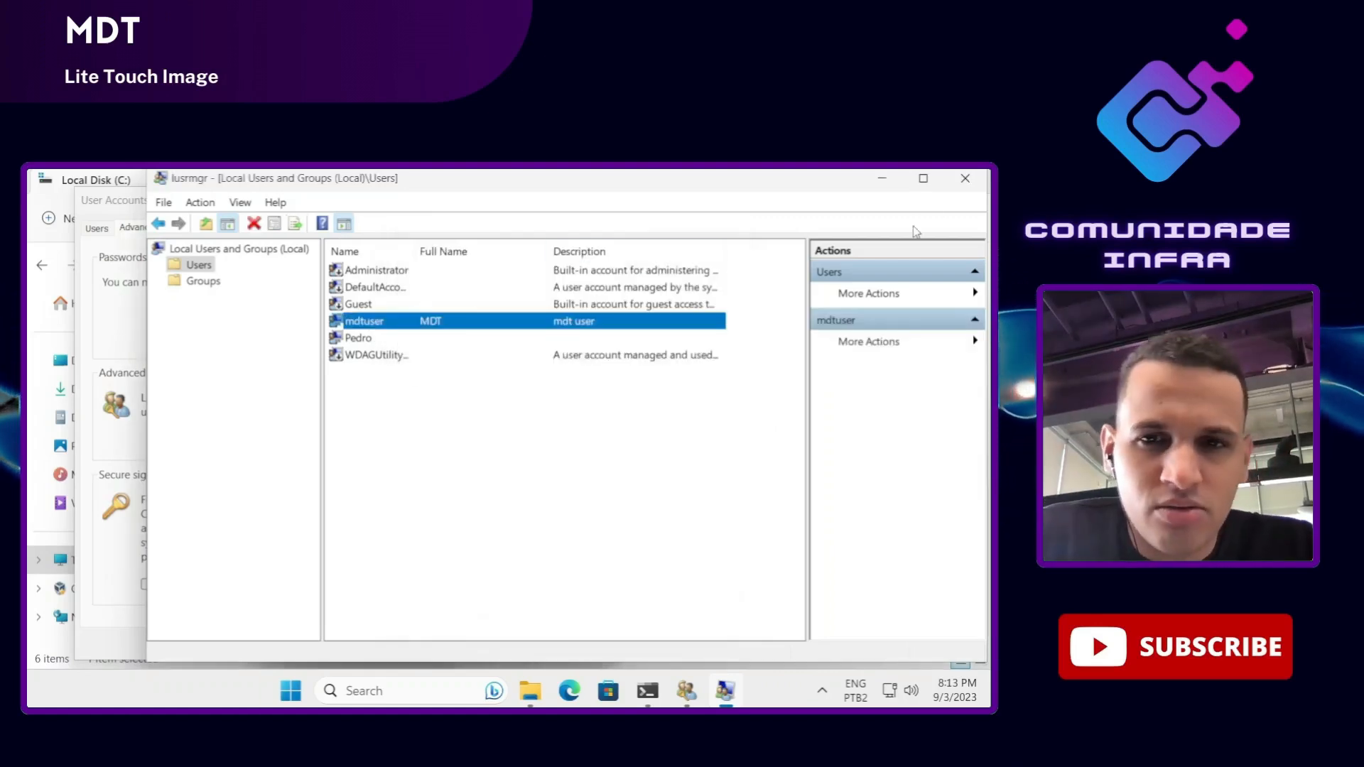
{"action": "left_click", "coordinate": [962, 181]}
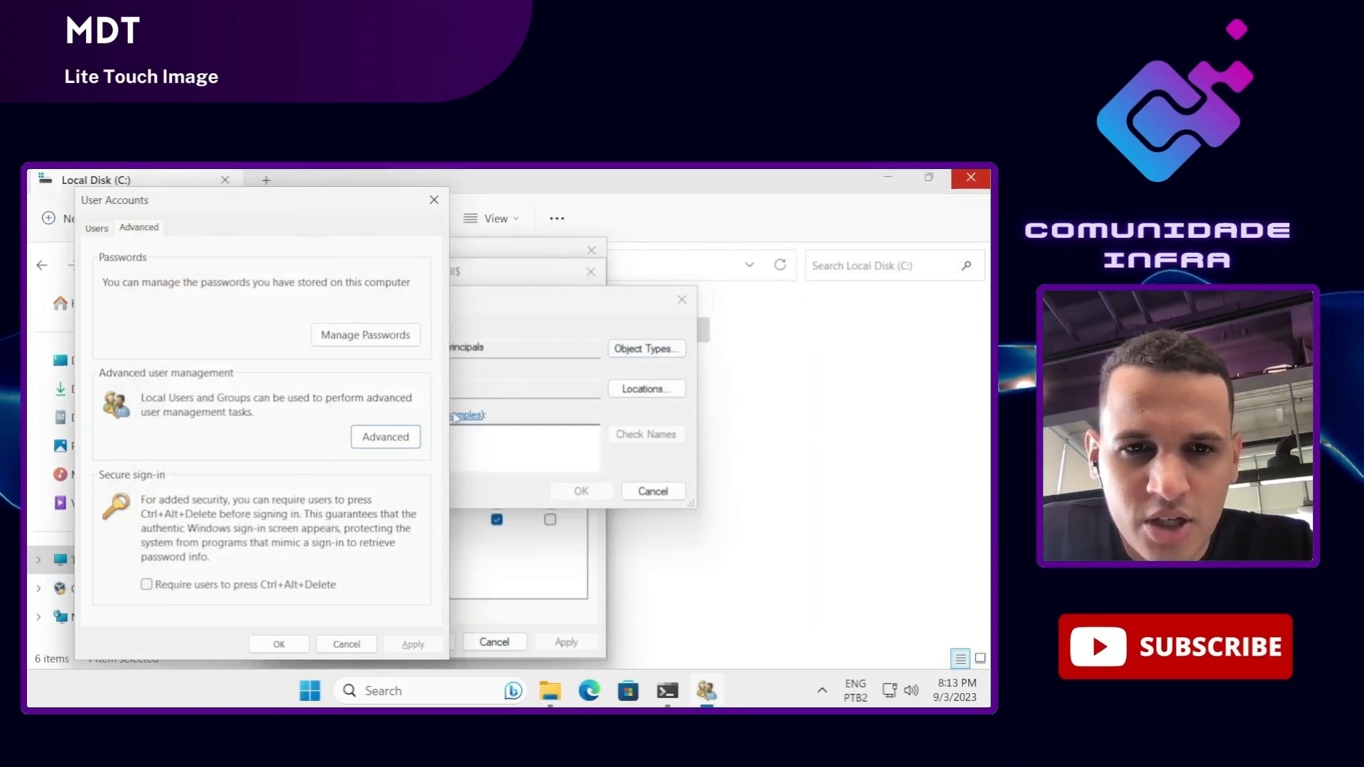
{"action": "left_click", "coordinate": [465, 434]}
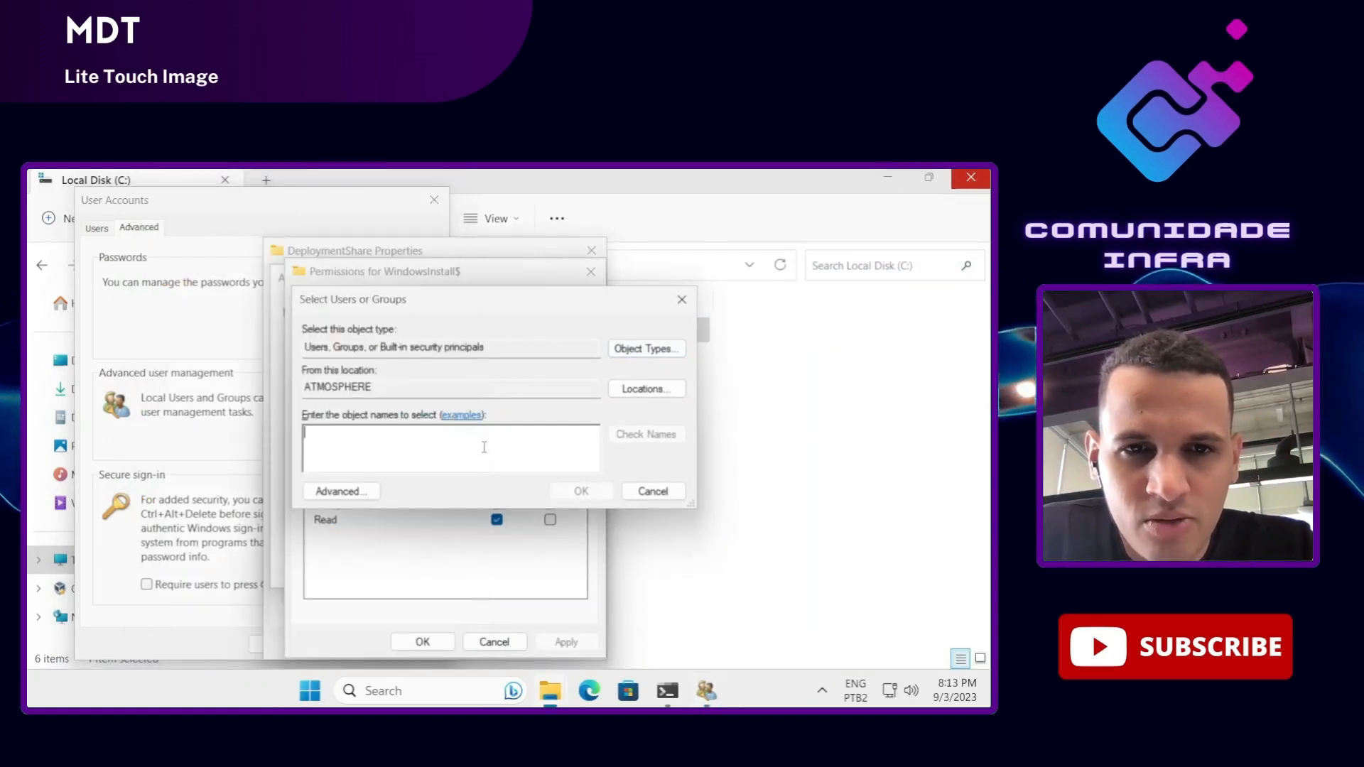
Step: Find mdtuser with the Advanced search and add it to the WindowsInstall$ share permissions
{"action": "left_click", "coordinate": [358, 490]}
{"action": "left_click", "coordinate": [700, 348]}
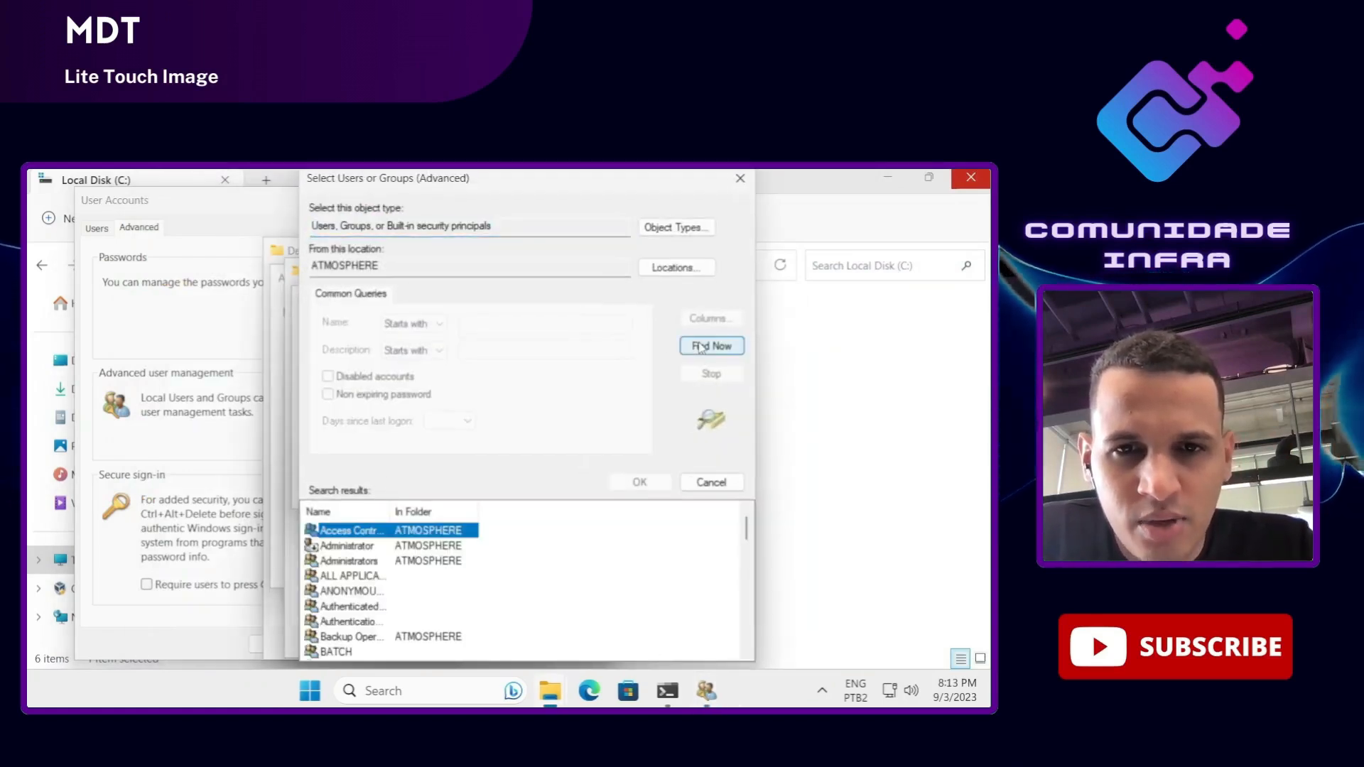
{"action": "scroll", "coordinate": [429, 608], "scroll_direction": "down", "scroll_amount": 4}
{"action": "scroll", "coordinate": [429, 607], "scroll_direction": "down", "scroll_amount": 2}
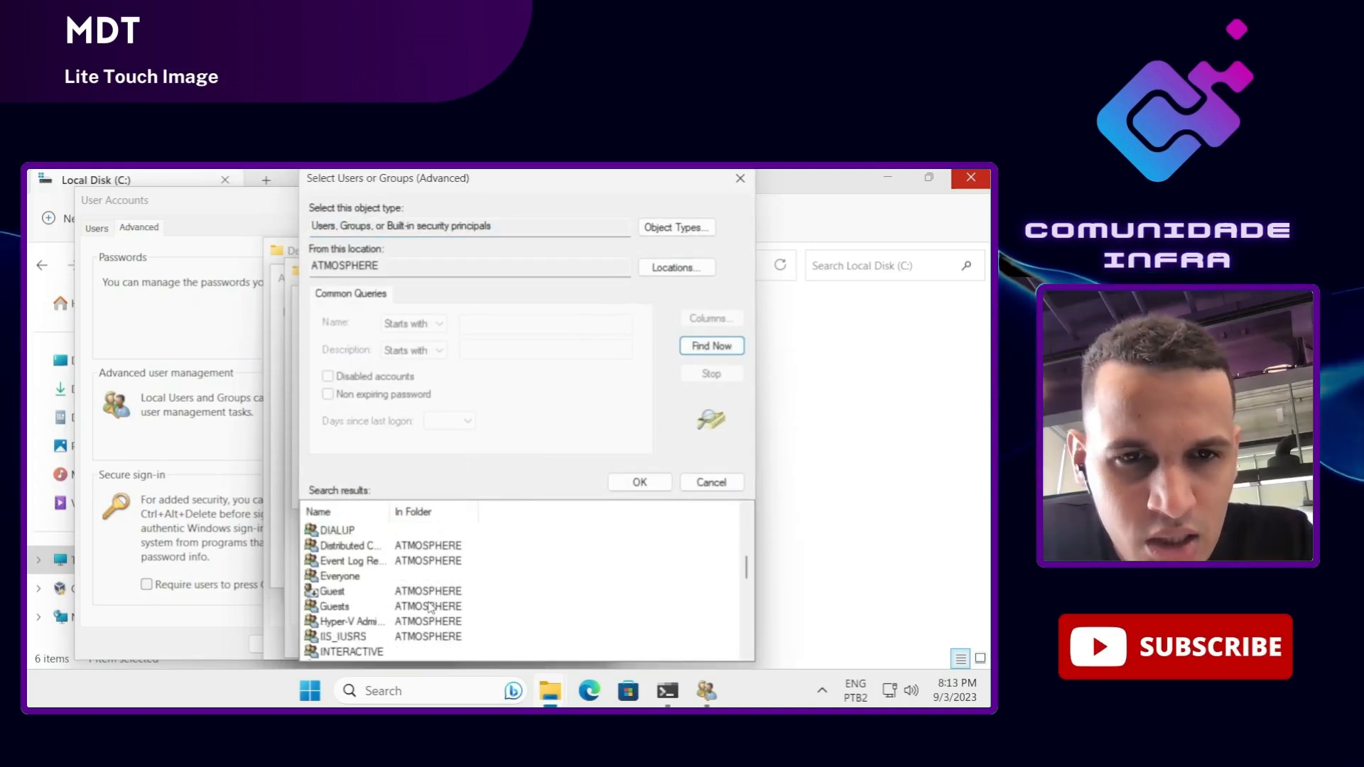
{"action": "scroll", "coordinate": [430, 607], "scroll_direction": "down", "scroll_amount": 6}
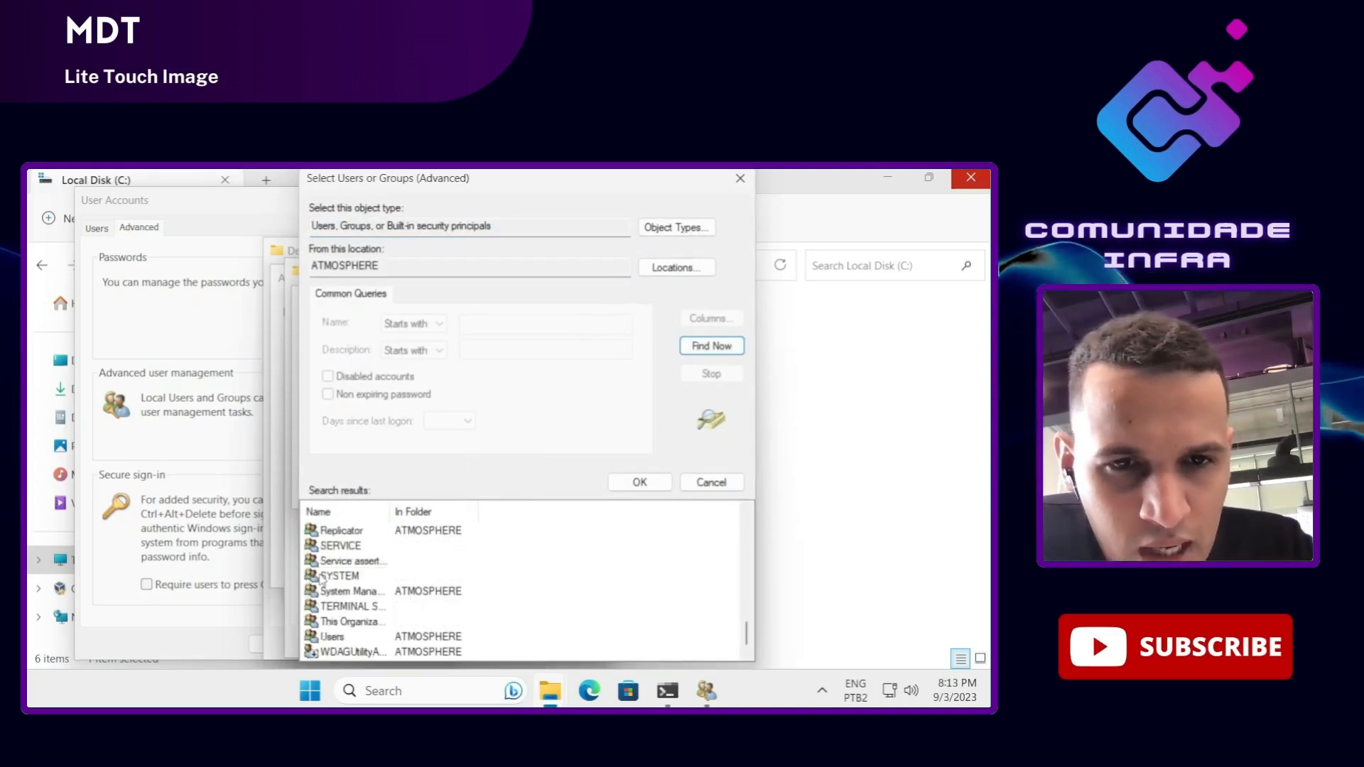
{"action": "left_click", "coordinate": [347, 578]}
{"action": "key", "text": "m"}
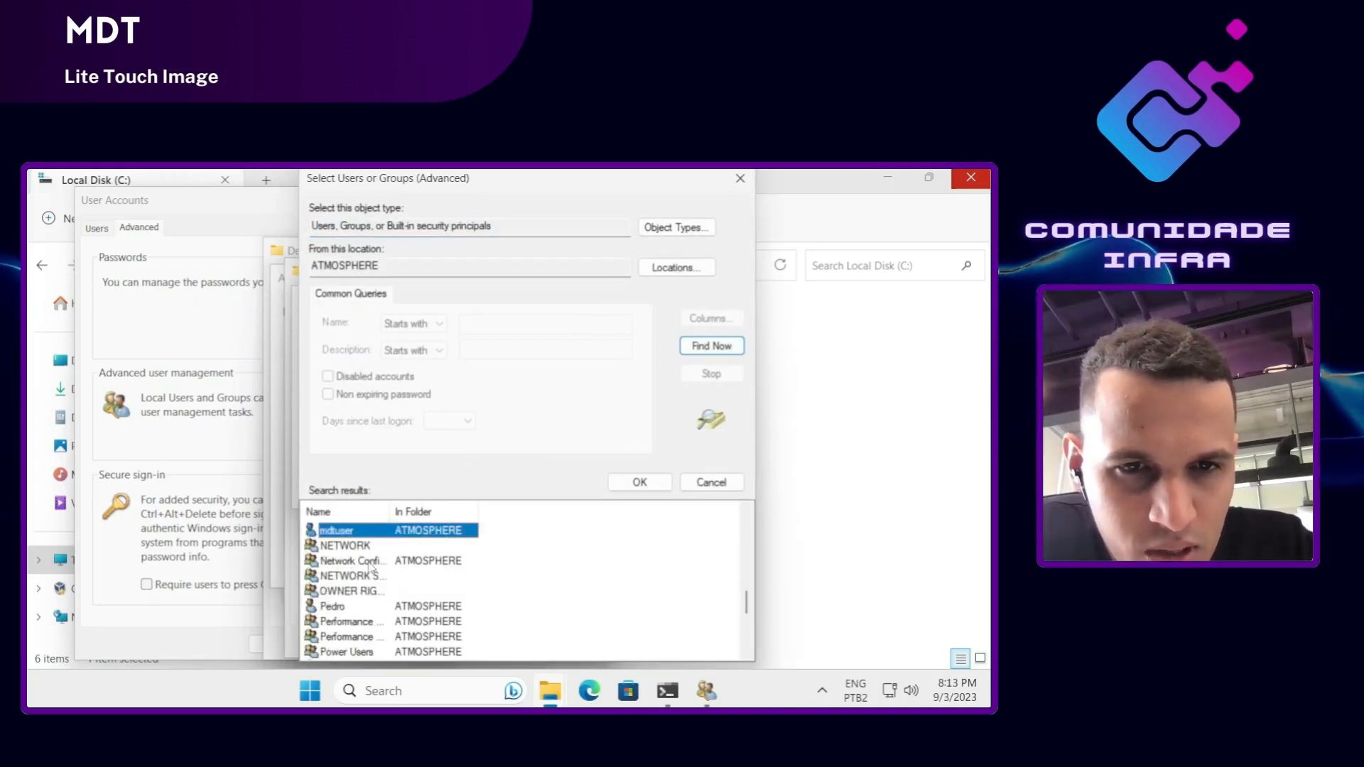
{"action": "left_click", "coordinate": [639, 482]}
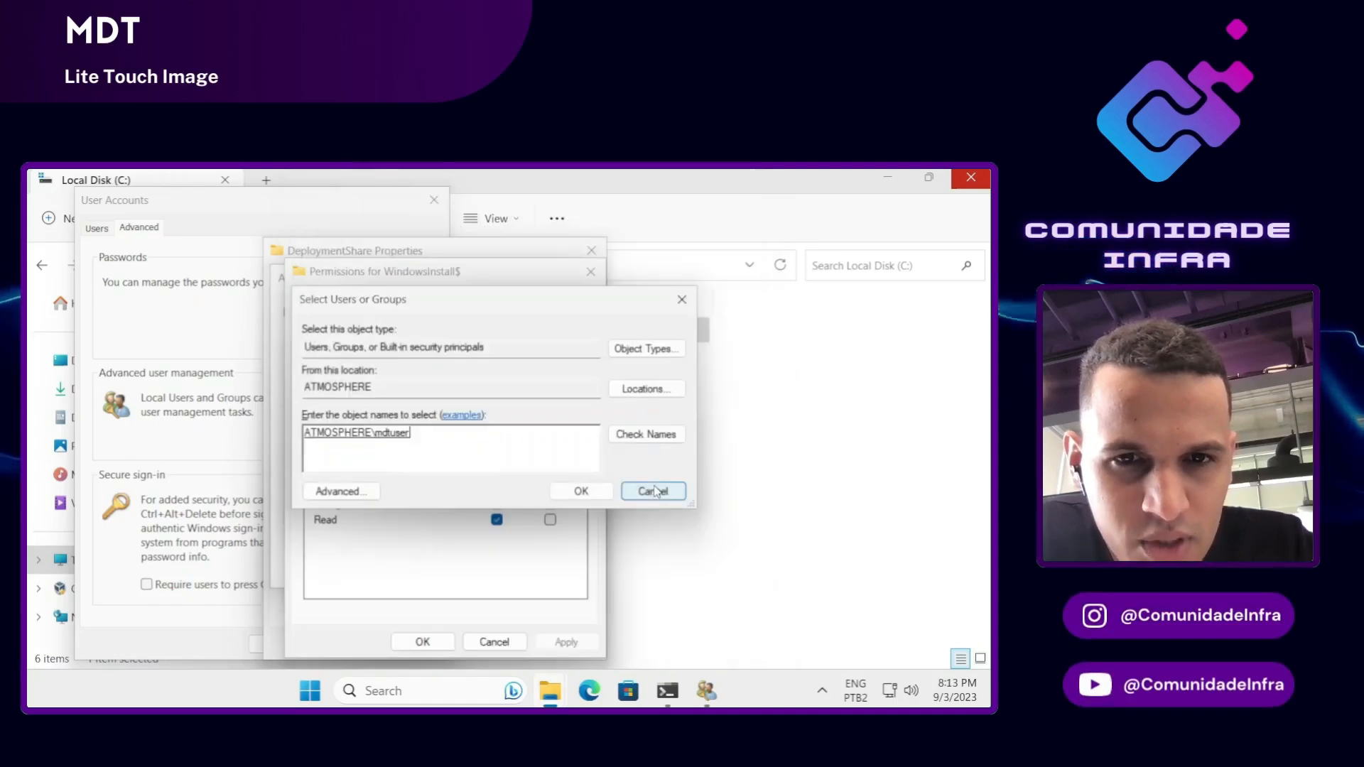
{"action": "left_click", "coordinate": [599, 492]}
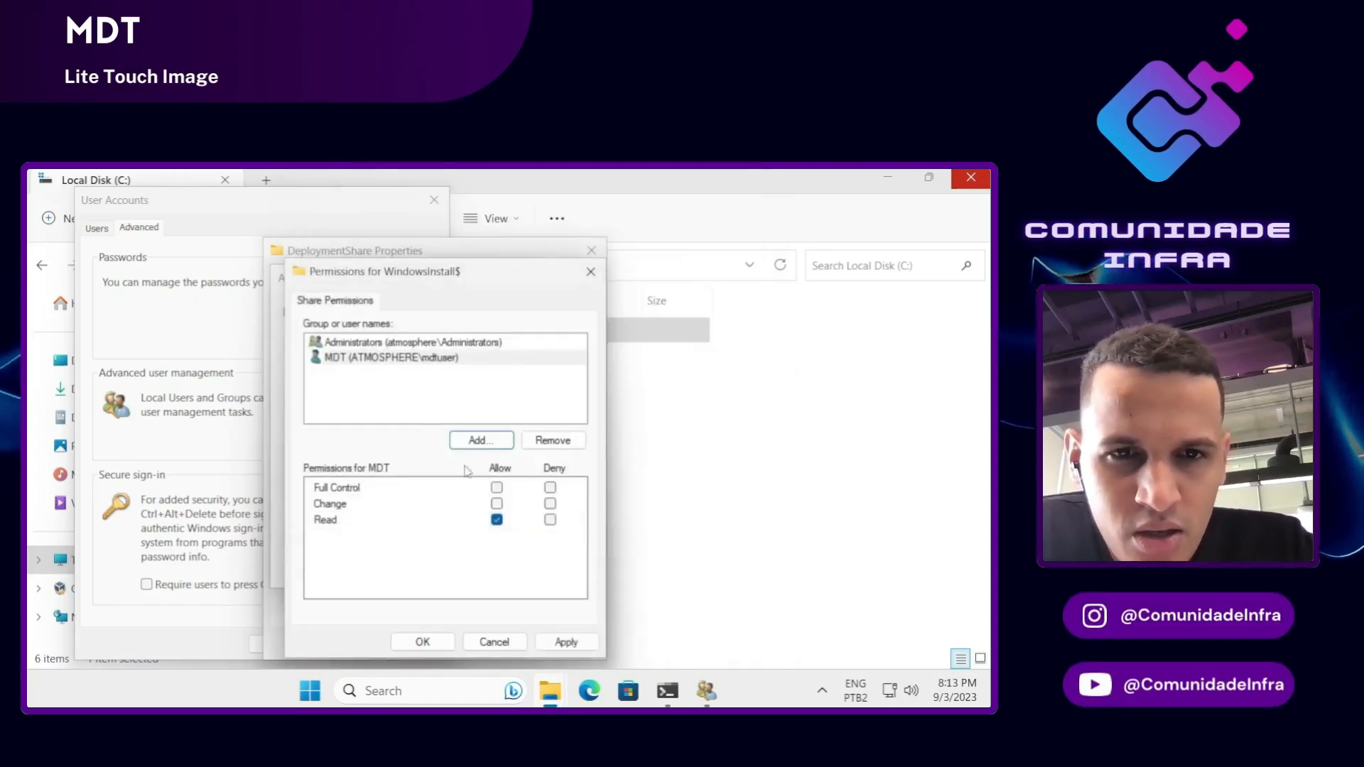
Step: Allow MDT Full Control on WindowsInstall$, apply and confirm, then view DeploymentShare's Security permissions
{"action": "left_click", "coordinate": [497, 487]}
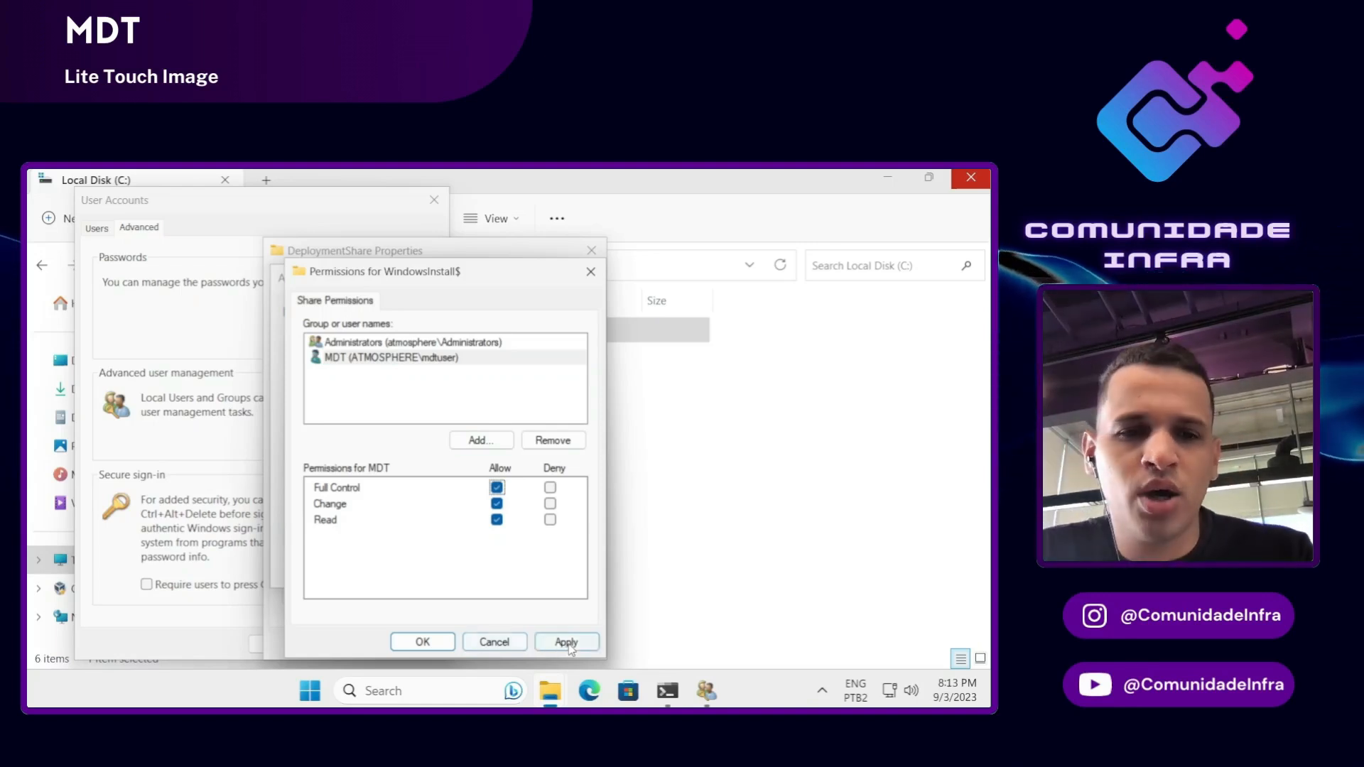
{"action": "left_click", "coordinate": [568, 643]}
{"action": "left_click", "coordinate": [423, 642]}
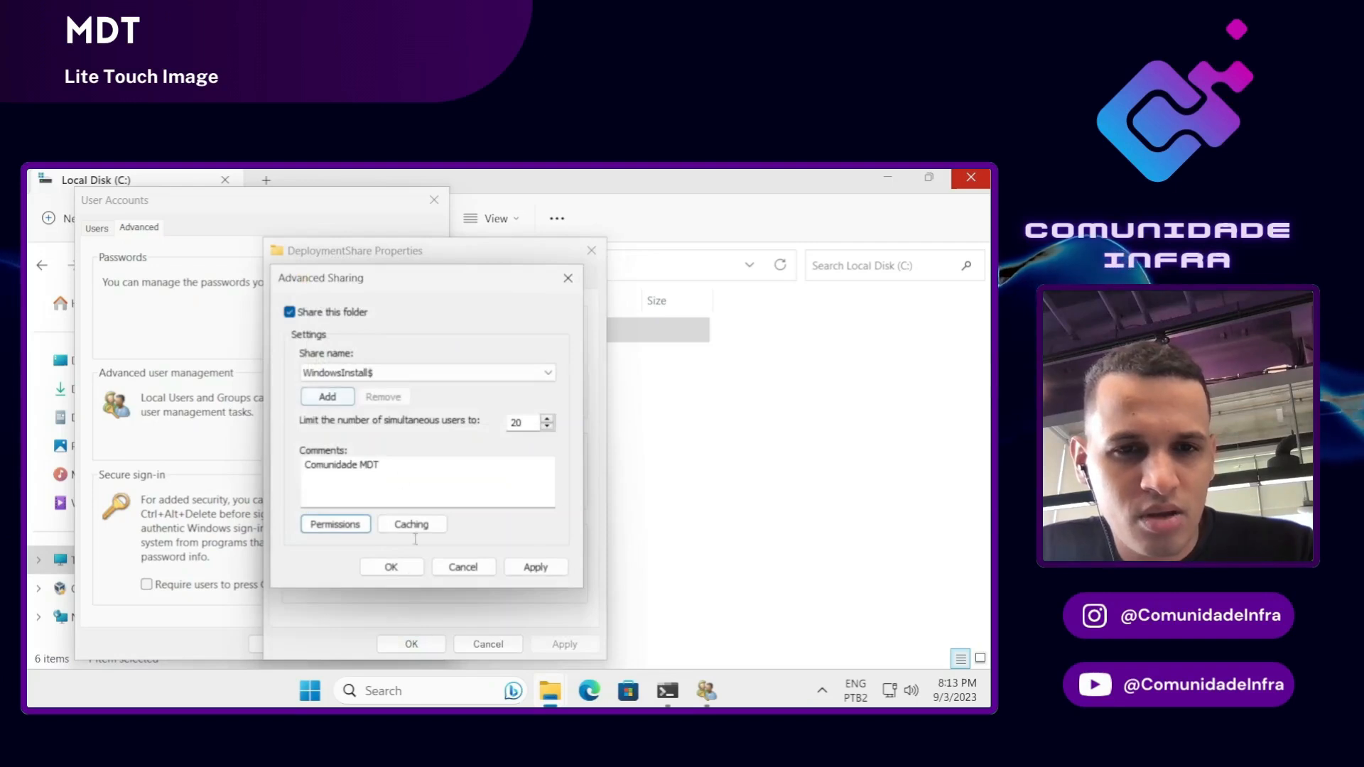
{"action": "left_click", "coordinate": [391, 567]}
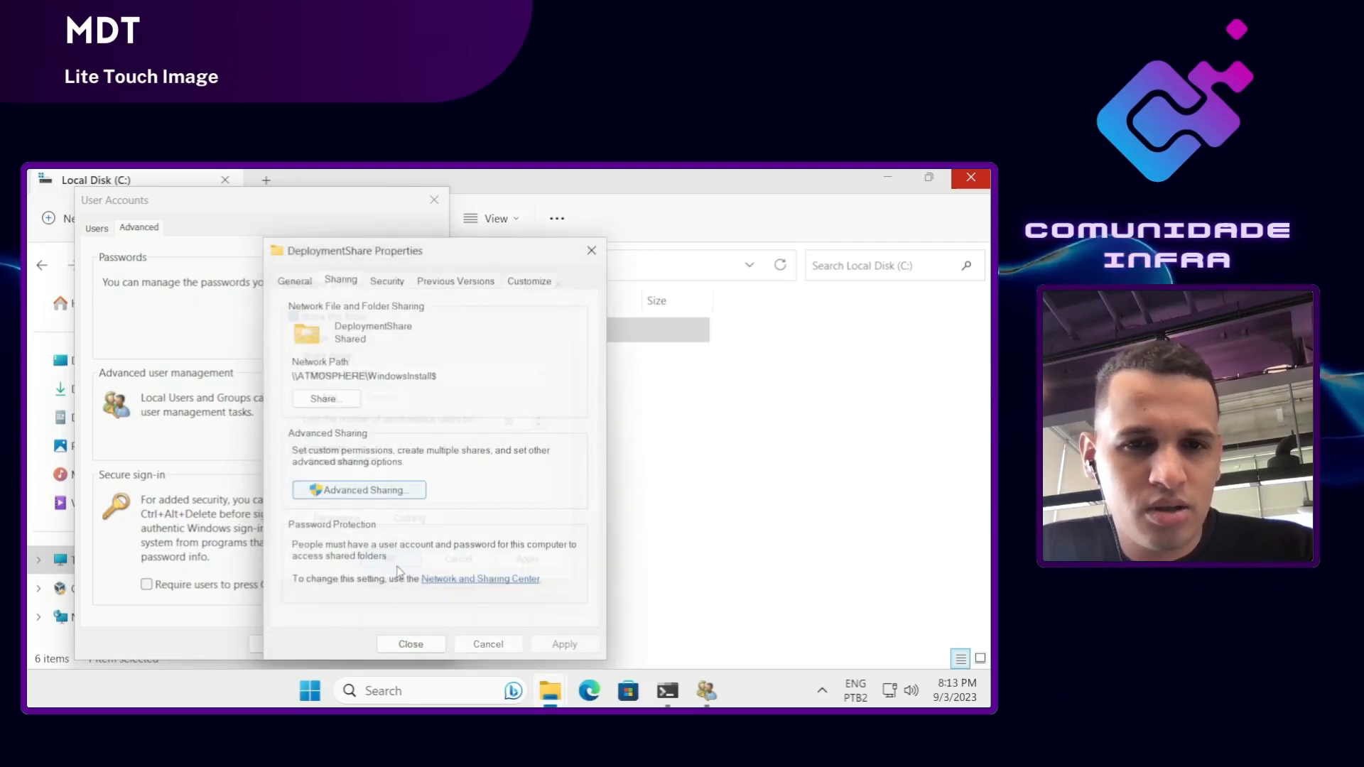
{"action": "left_click", "coordinate": [294, 282]}
{"action": "left_click", "coordinate": [400, 281]}
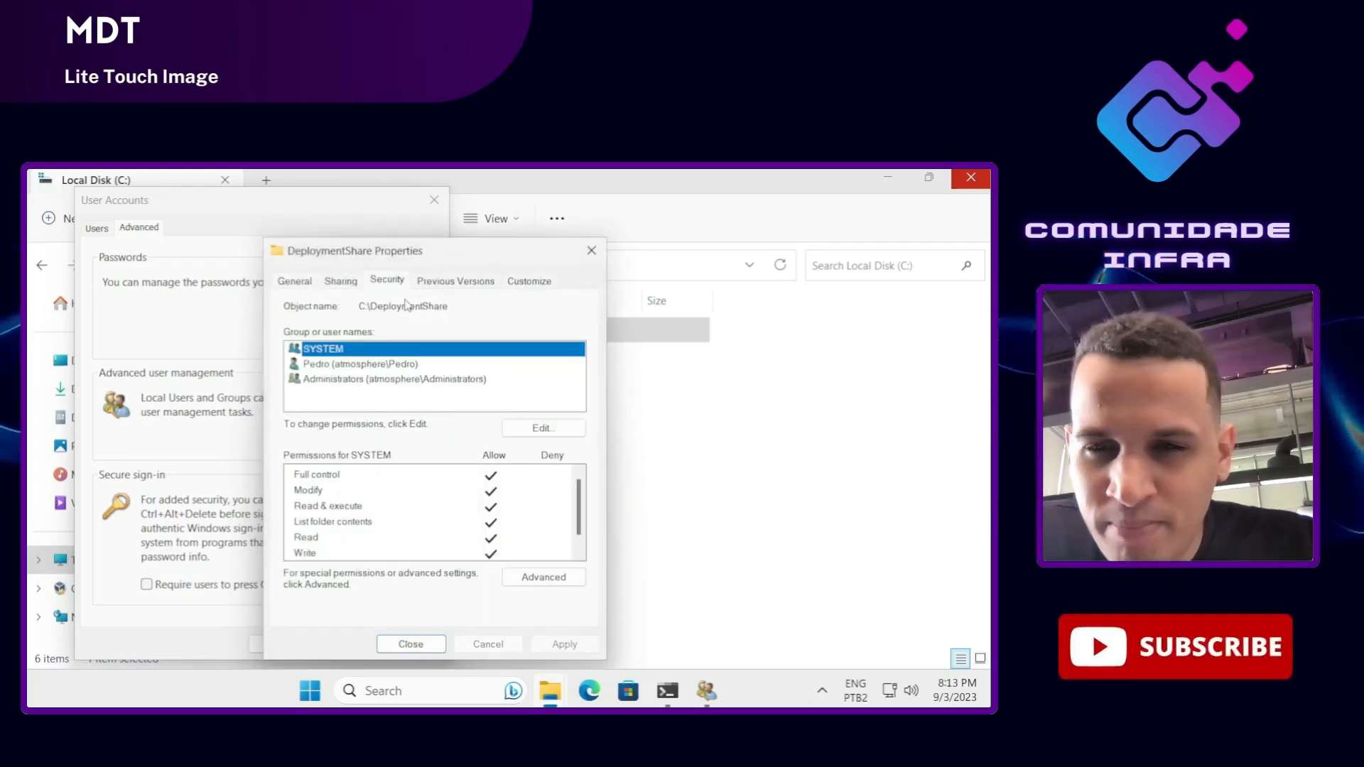
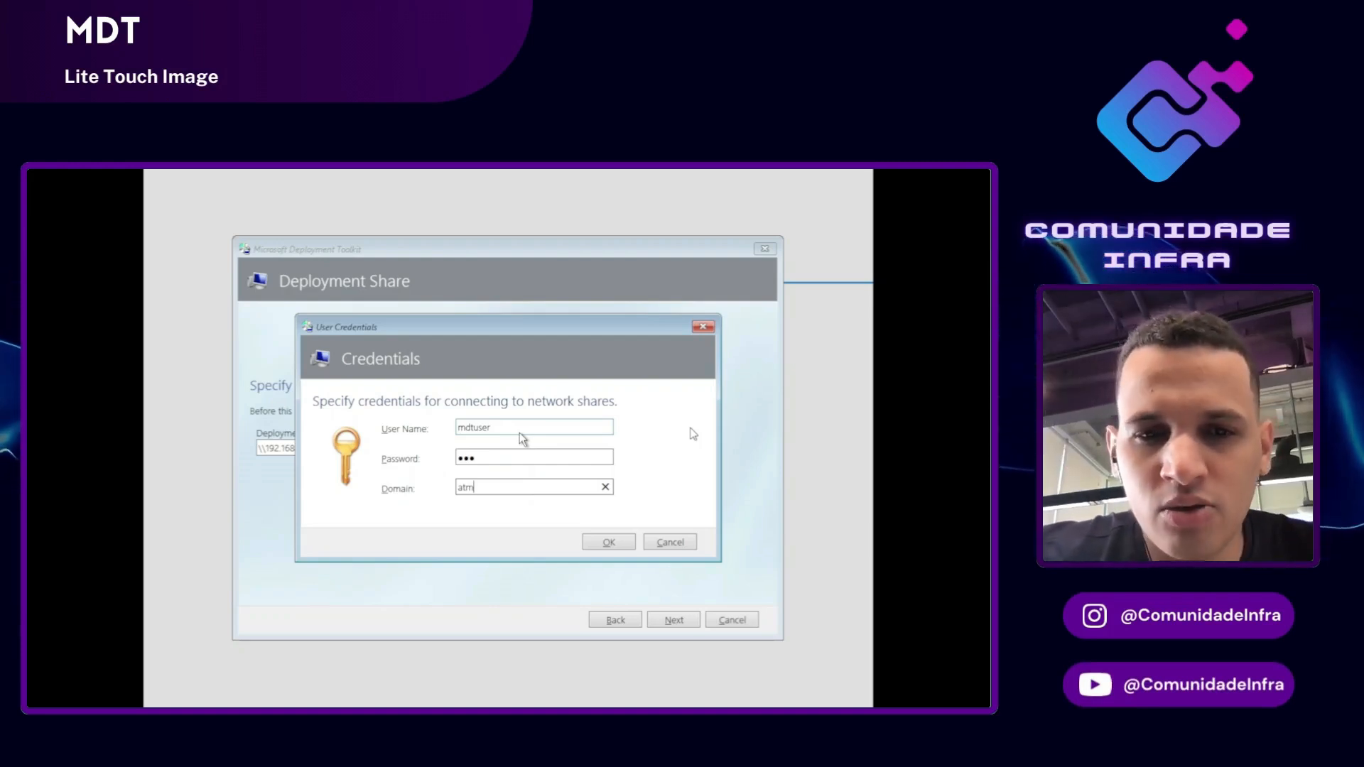
Step: Complete the domain as 'atmosphere', accept the share credentials, and pass the Deployment Share page
{"action": "type", "text": "osphere"}
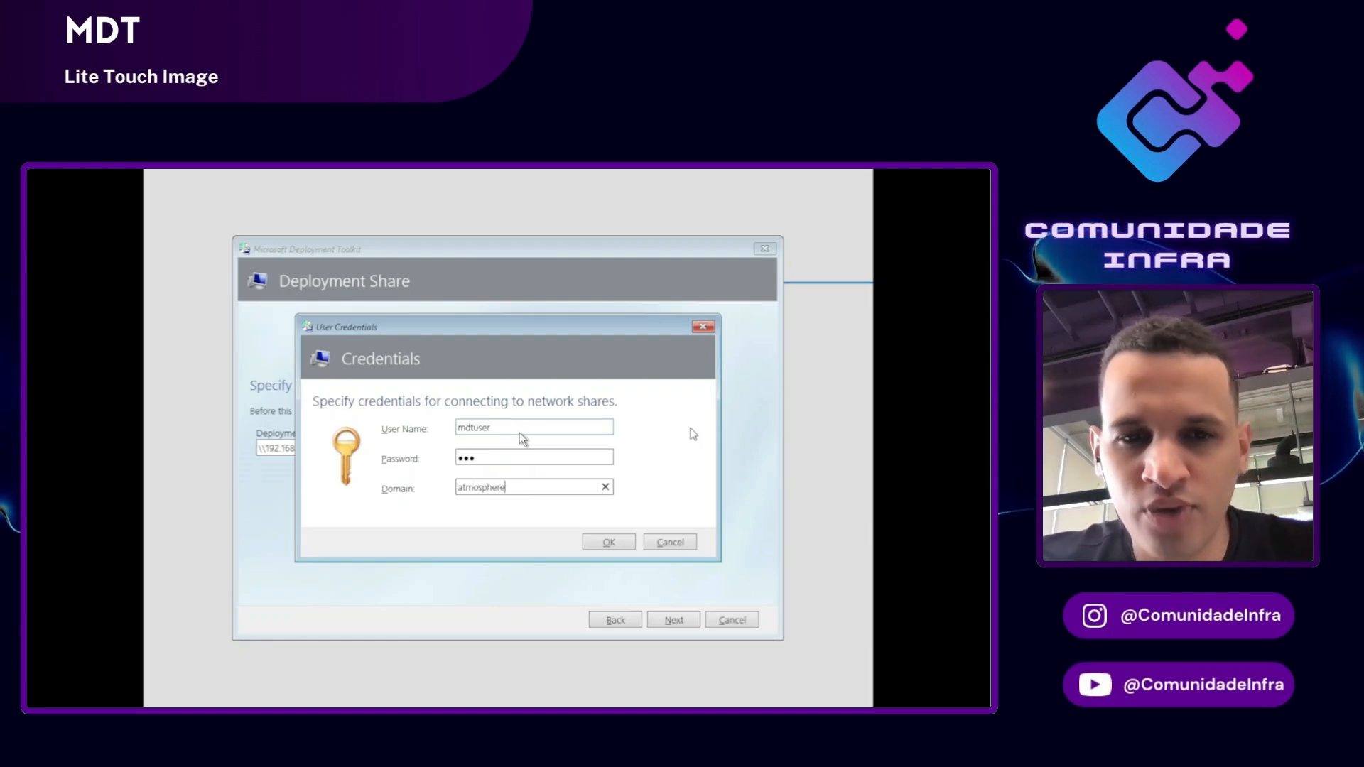
{"action": "key", "text": "Return"}
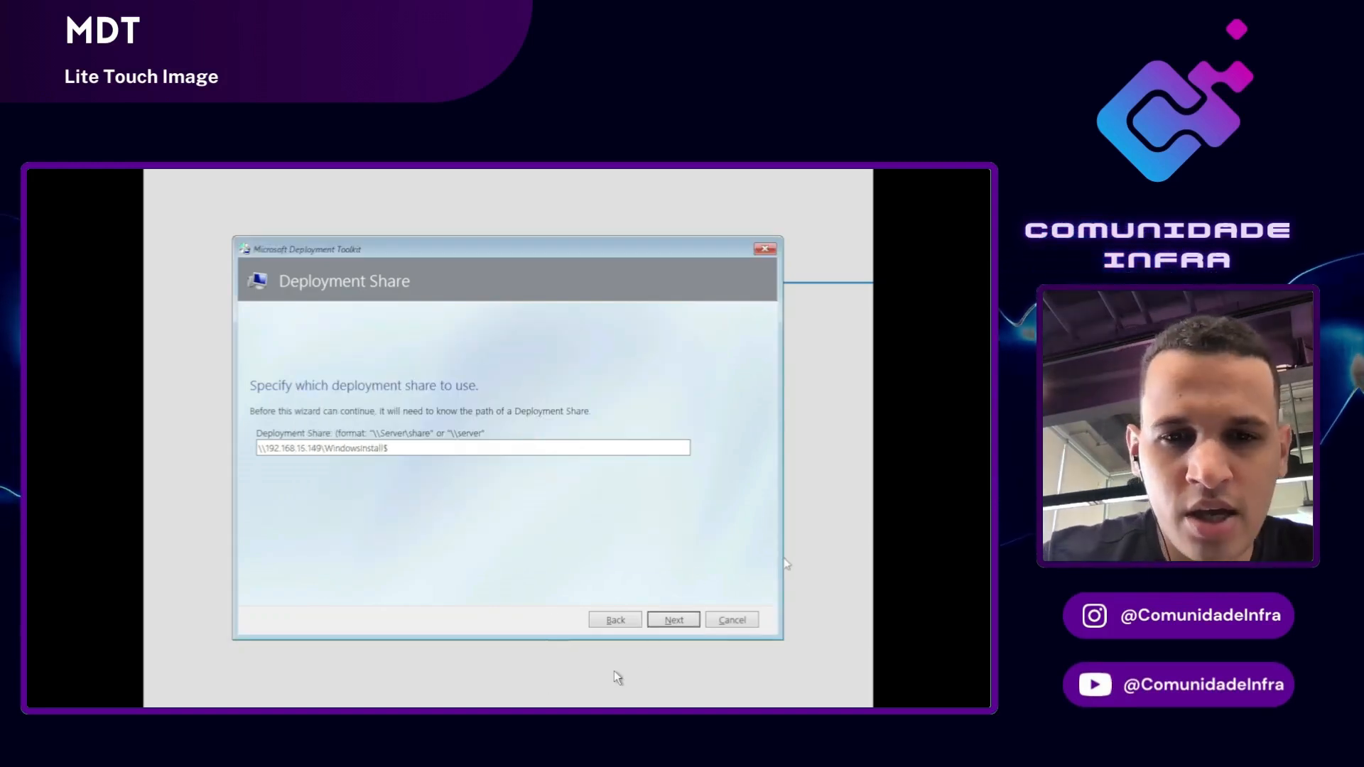
{"action": "left_click", "coordinate": [672, 619]}
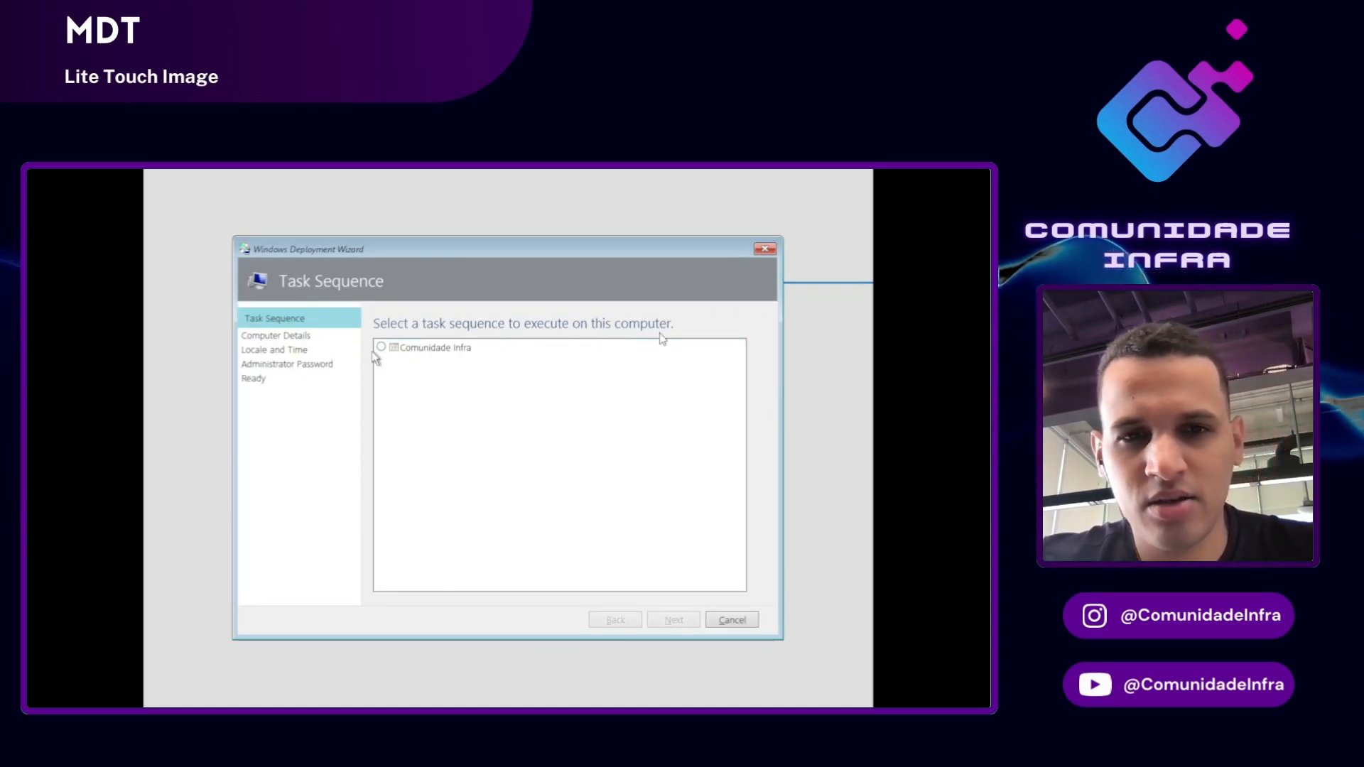
Step: Select the 'Comunidade Infra' task sequence and continue to Computer Details
{"action": "left_click", "coordinate": [397, 349]}
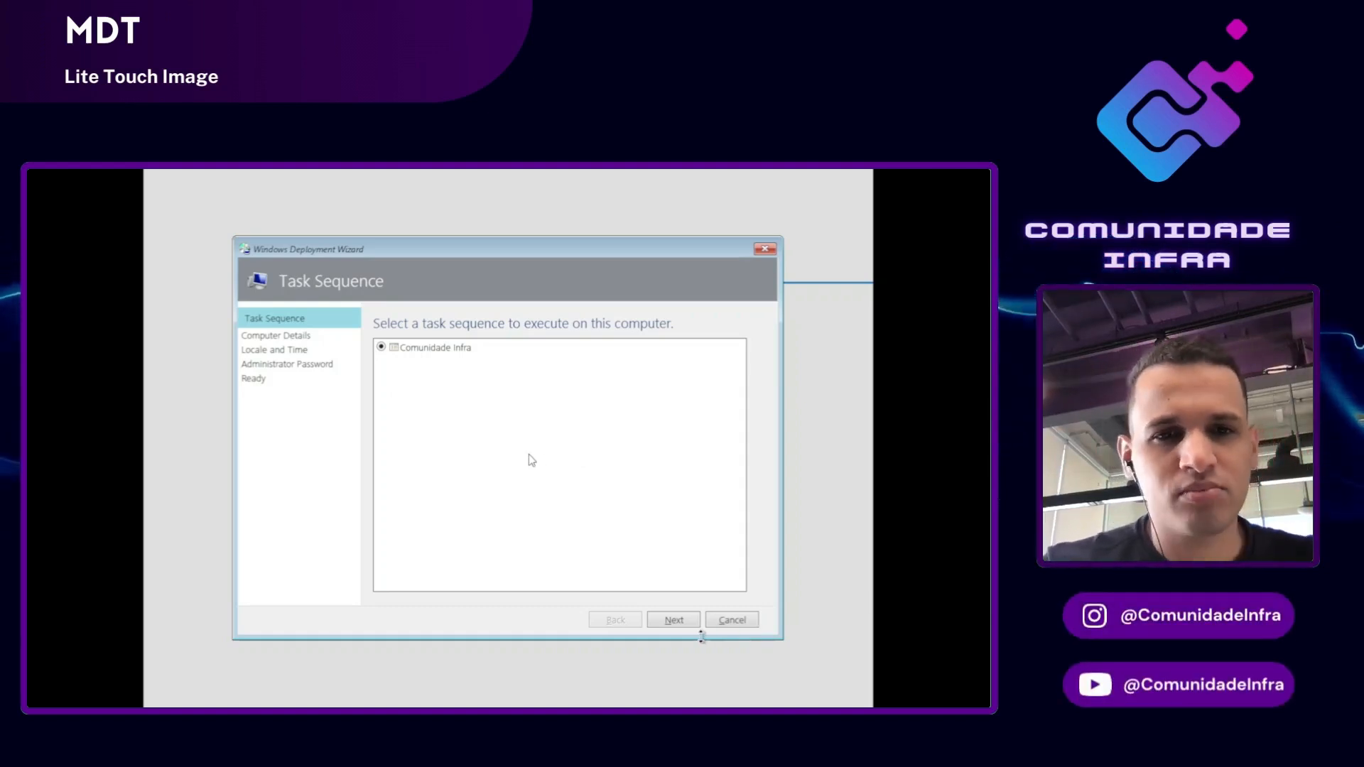
{"action": "left_click", "coordinate": [675, 620]}
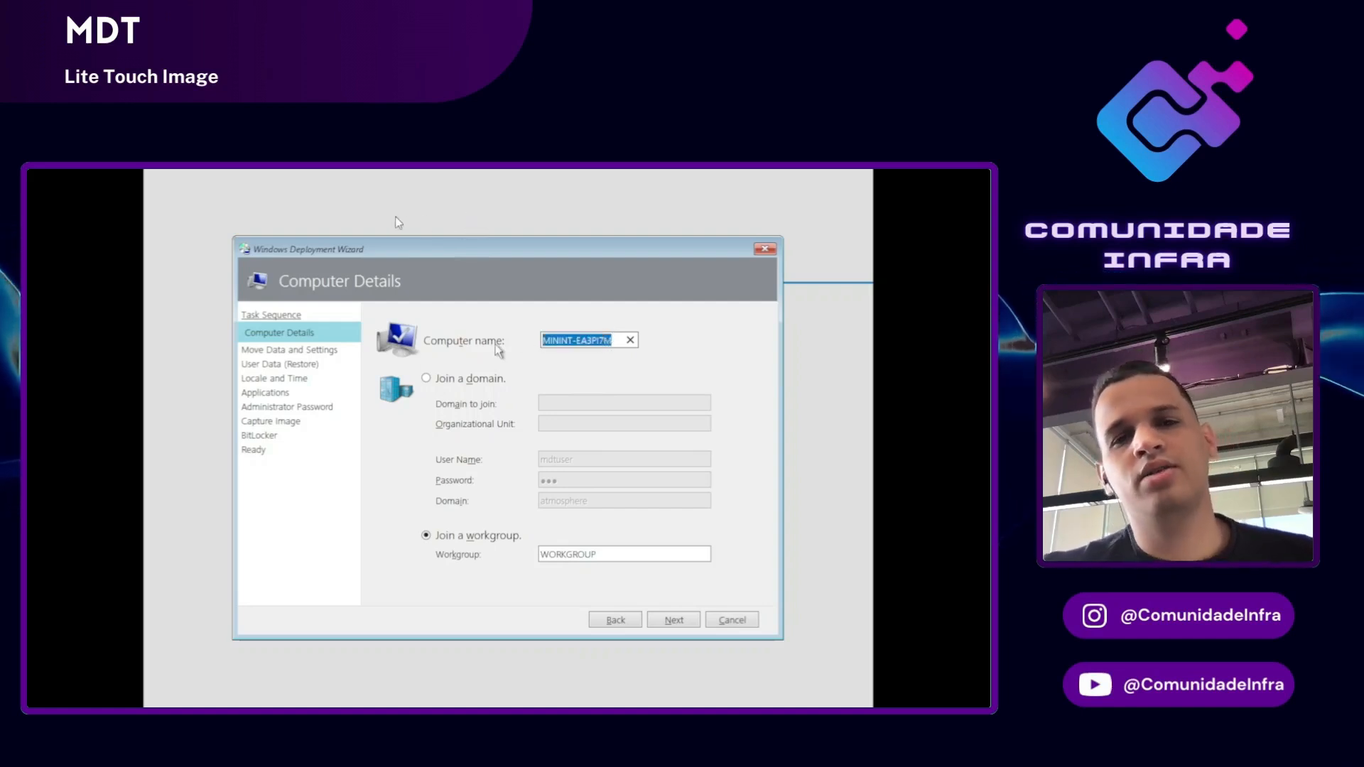
Step: Rename the computer to SAL-VM-001
{"action": "key", "text": "BackSpace"}
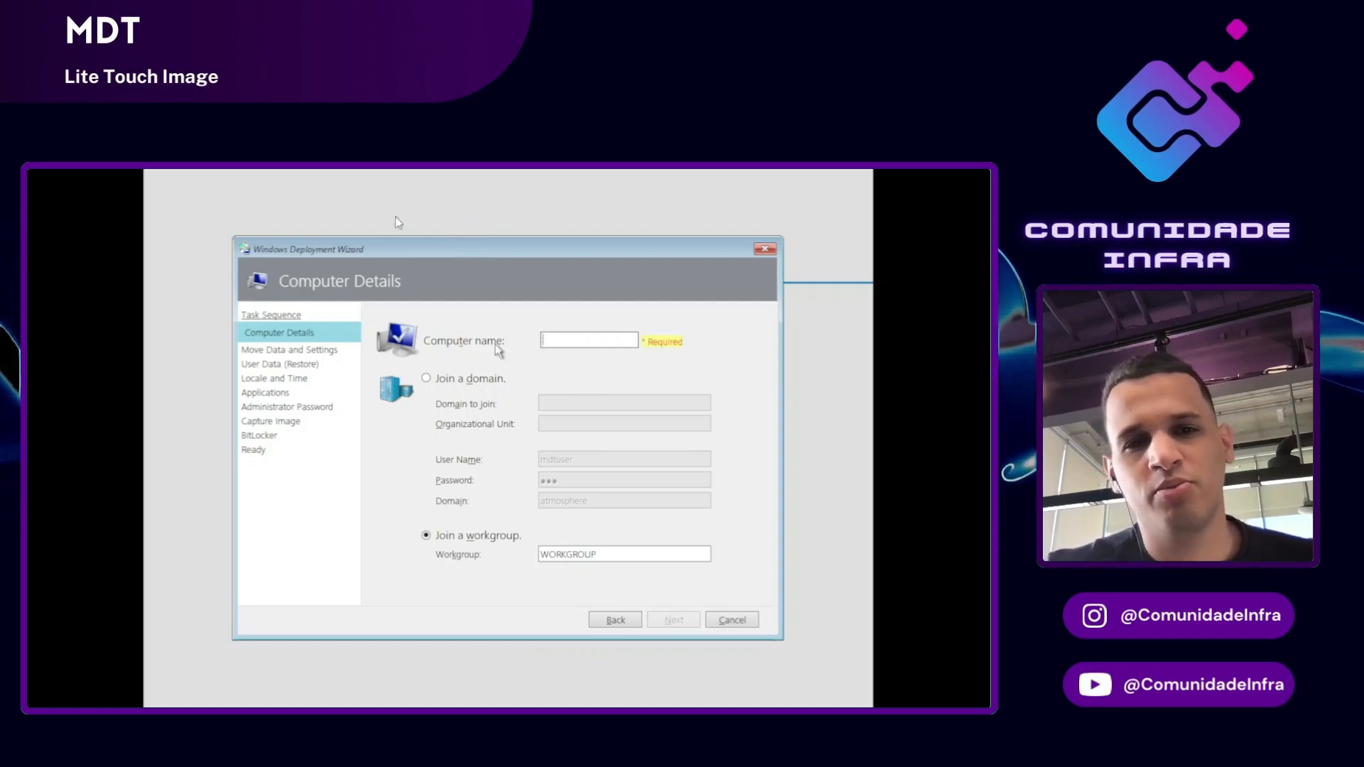
{"action": "type", "text": "SAL-"}
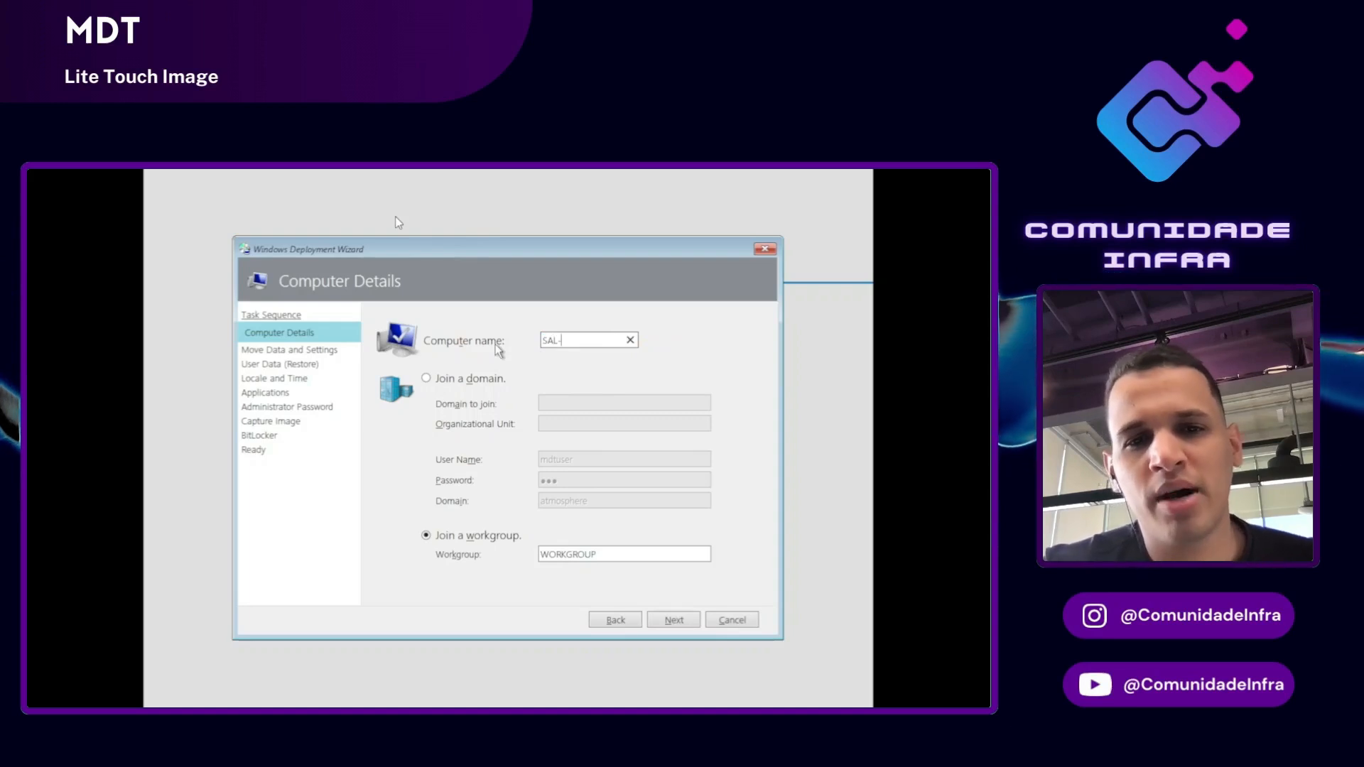
{"action": "type", "text": "T"}
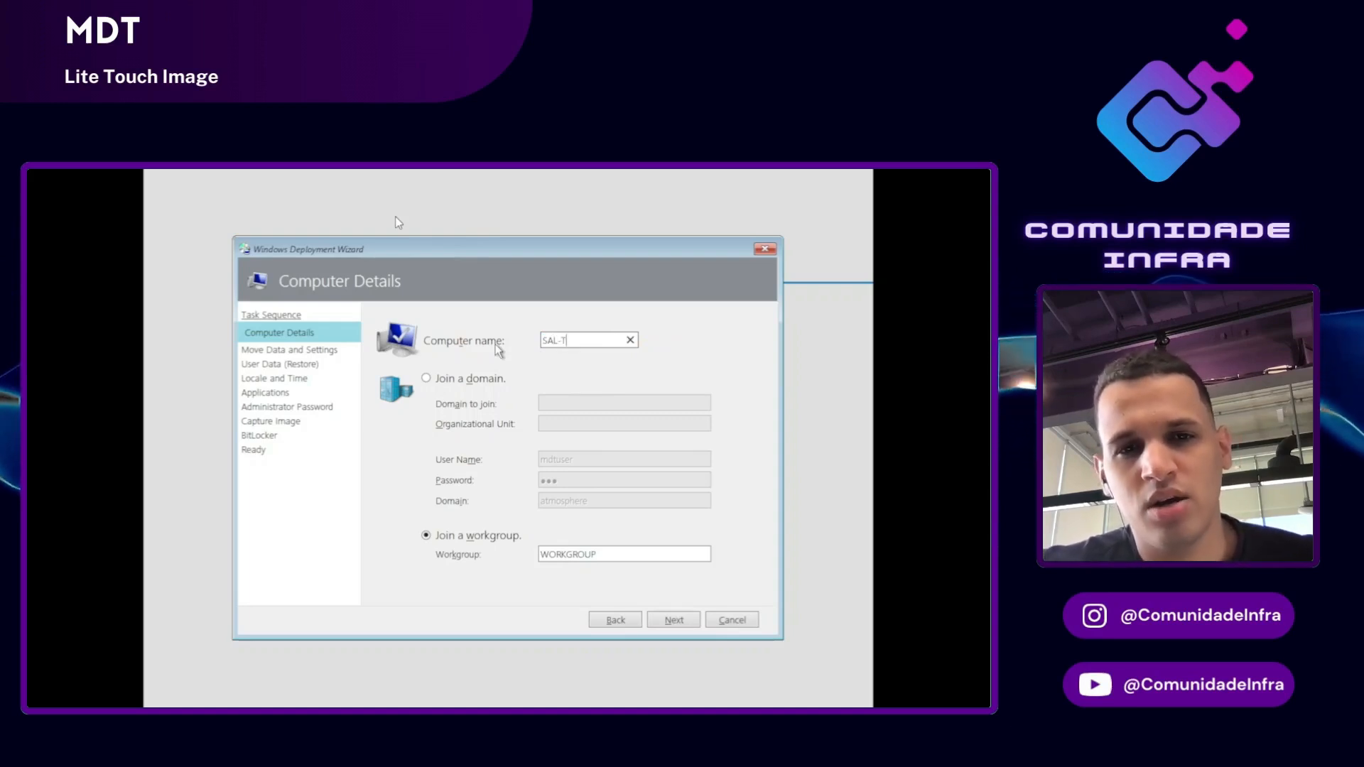
{"action": "type", "text": "SK"}
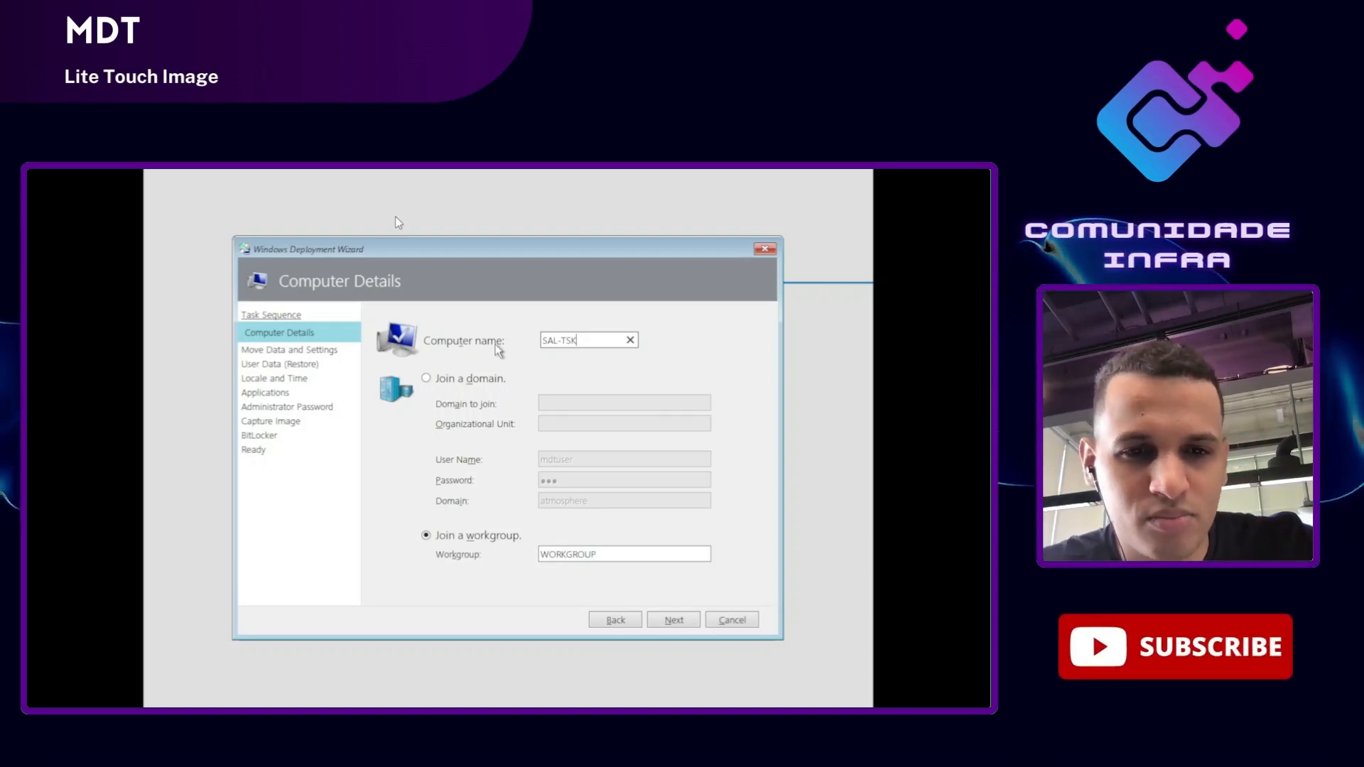
{"action": "key", "text": "BackSpace"}
{"action": "key", "text": "BackSpace"}
{"action": "key", "text": "BackSpace"}
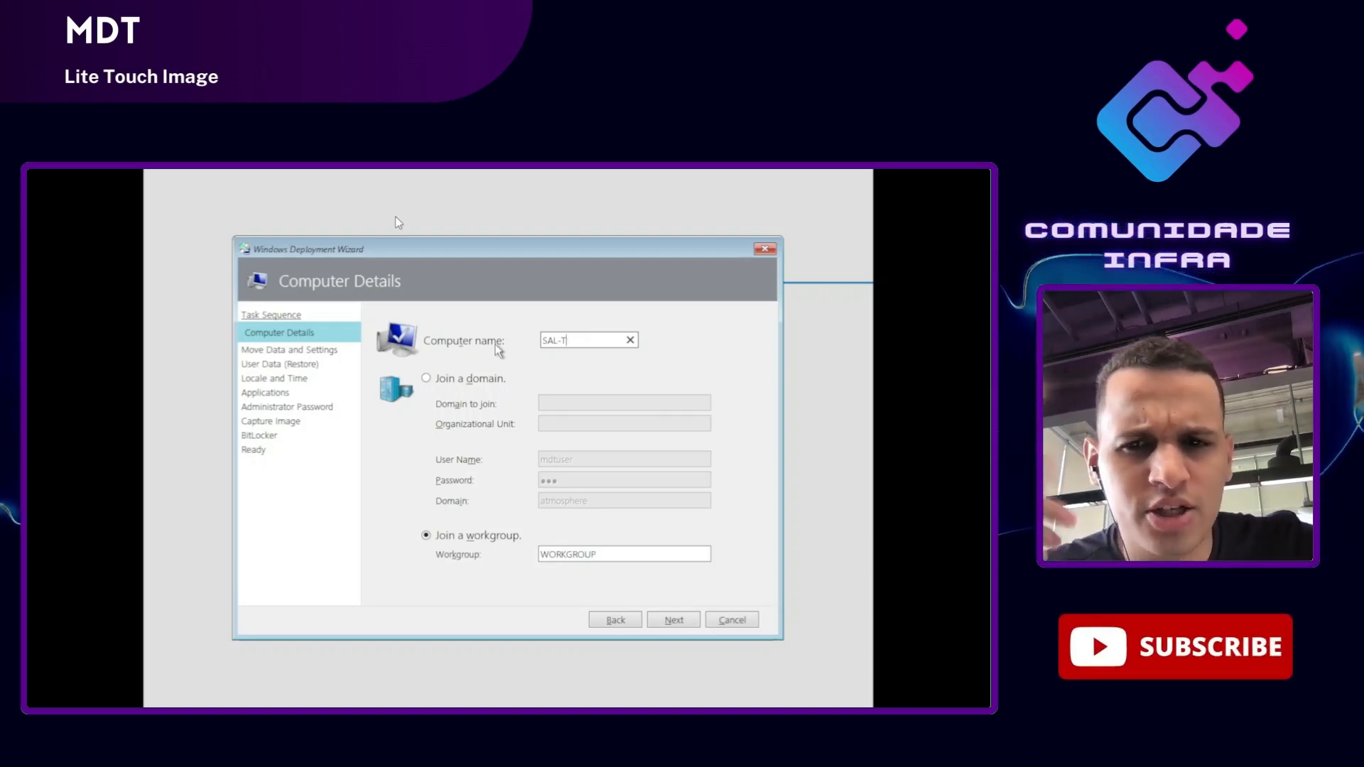
{"action": "type", "text": "D"}
{"action": "key", "text": "BackSpace"}
{"action": "type", "text": "VM-001"}
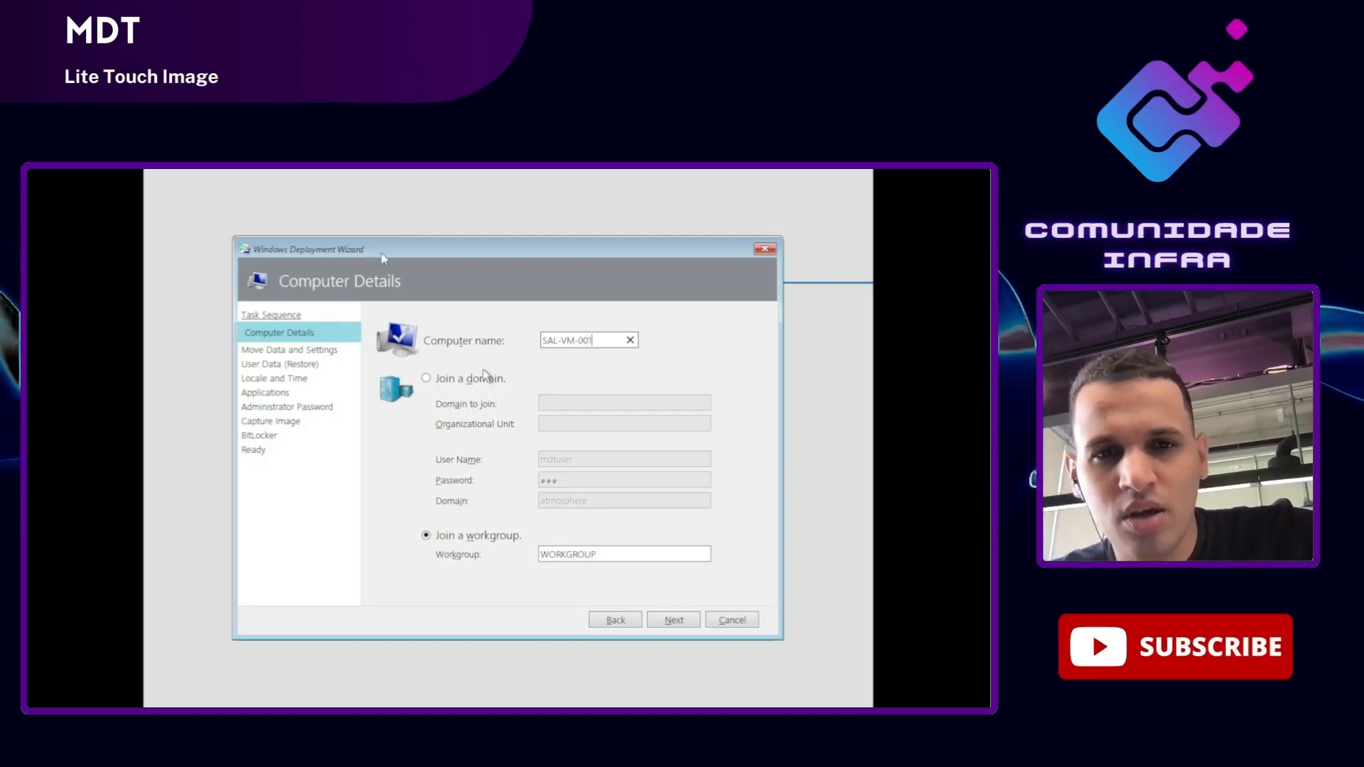
Step: Check the Join a domain option, then keep the computer in WORKGROUP and continue
{"action": "left_click", "coordinate": [474, 382]}
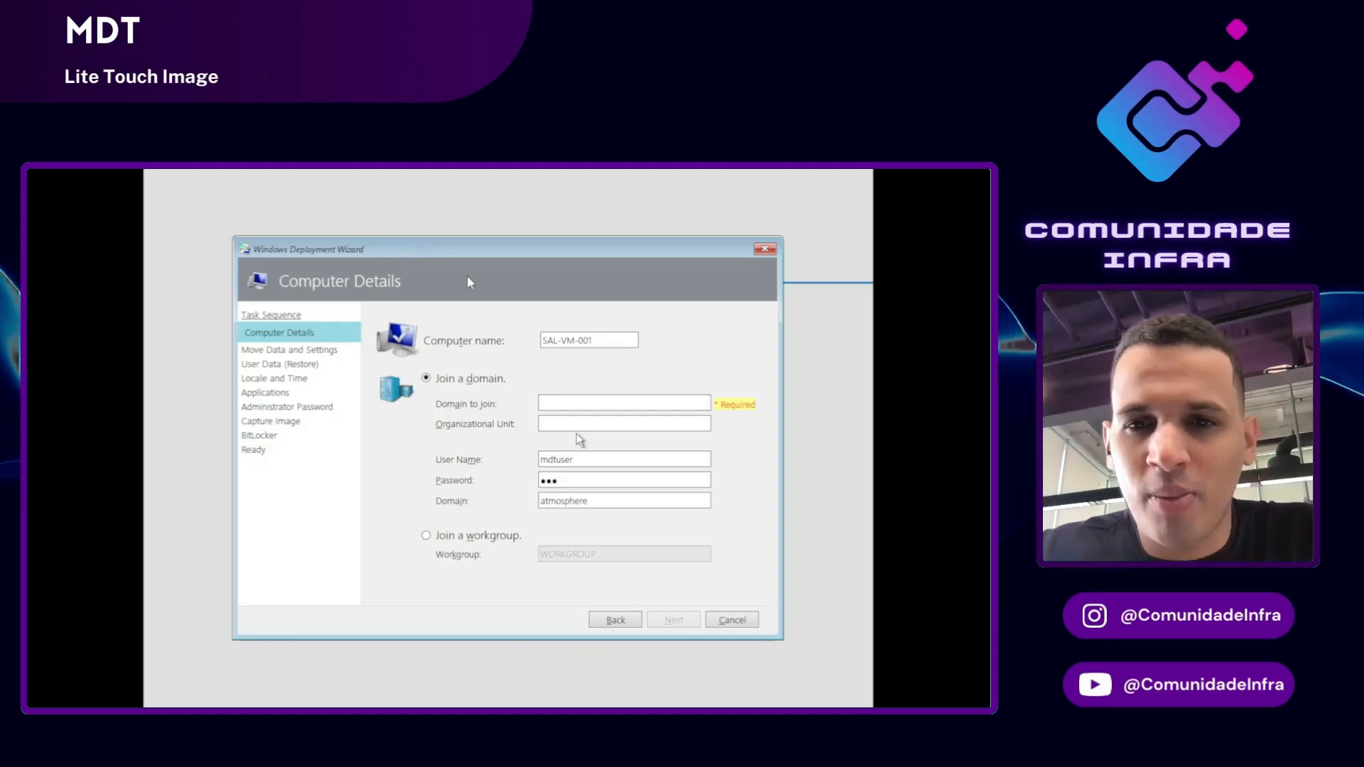
{"action": "left_click", "coordinate": [476, 540]}
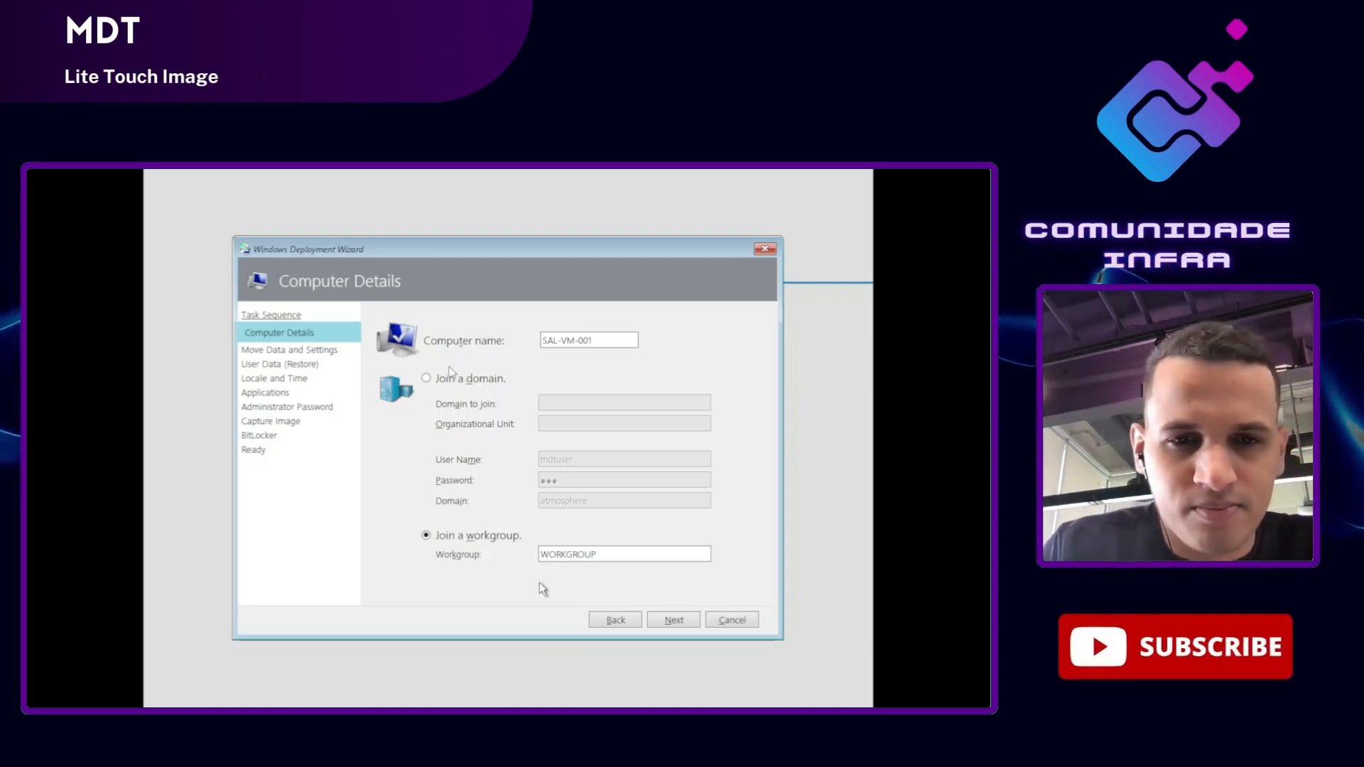
{"action": "left_click", "coordinate": [660, 620]}
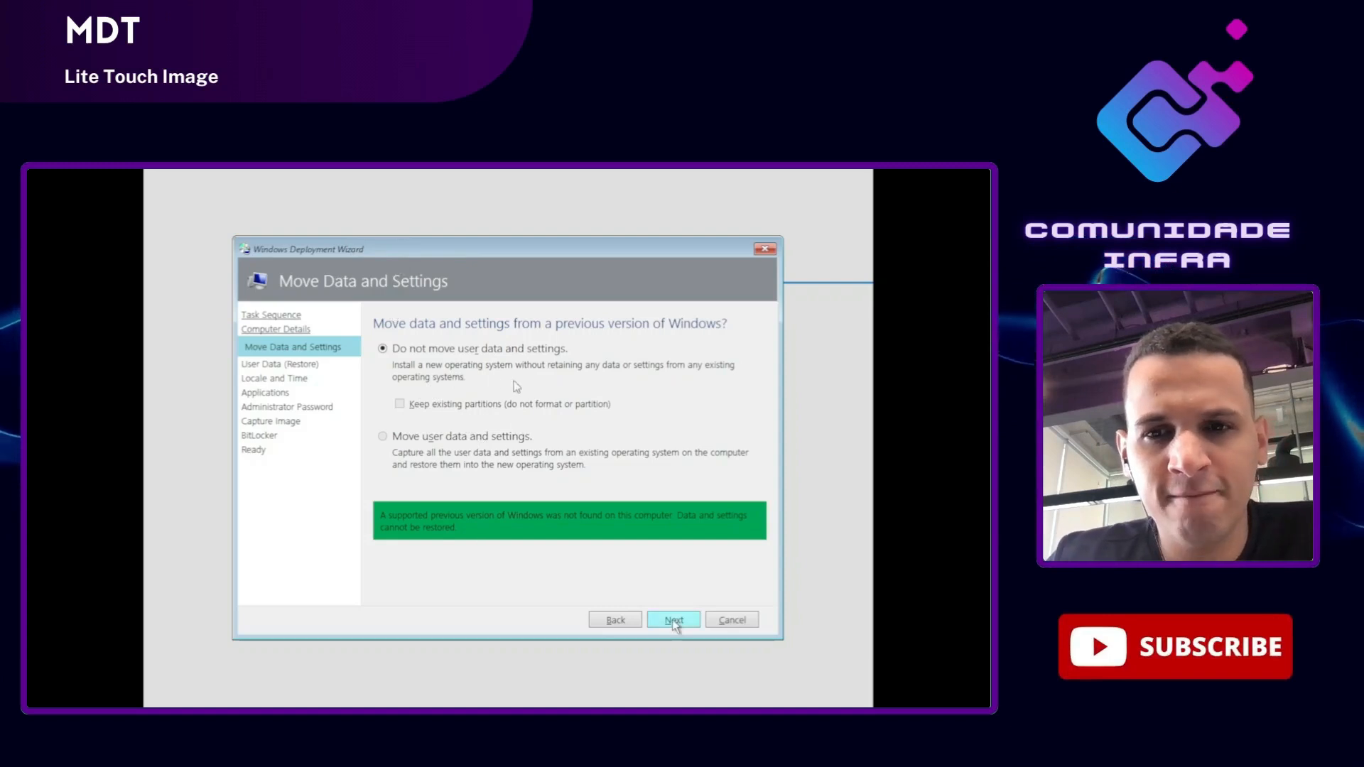
Step: Skip moving and restoring user data, advancing to Locale and Time
{"action": "left_click", "coordinate": [690, 626]}
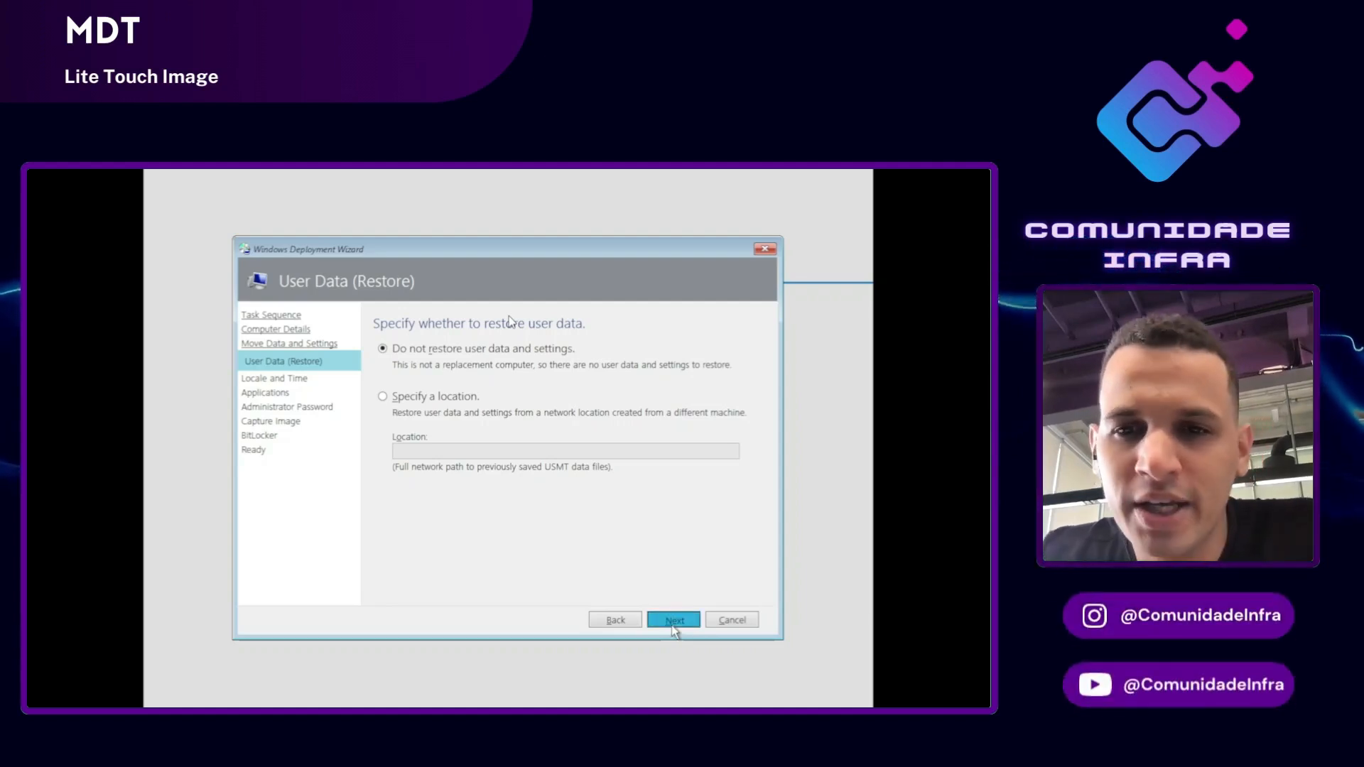
{"action": "left_click", "coordinate": [673, 625]}
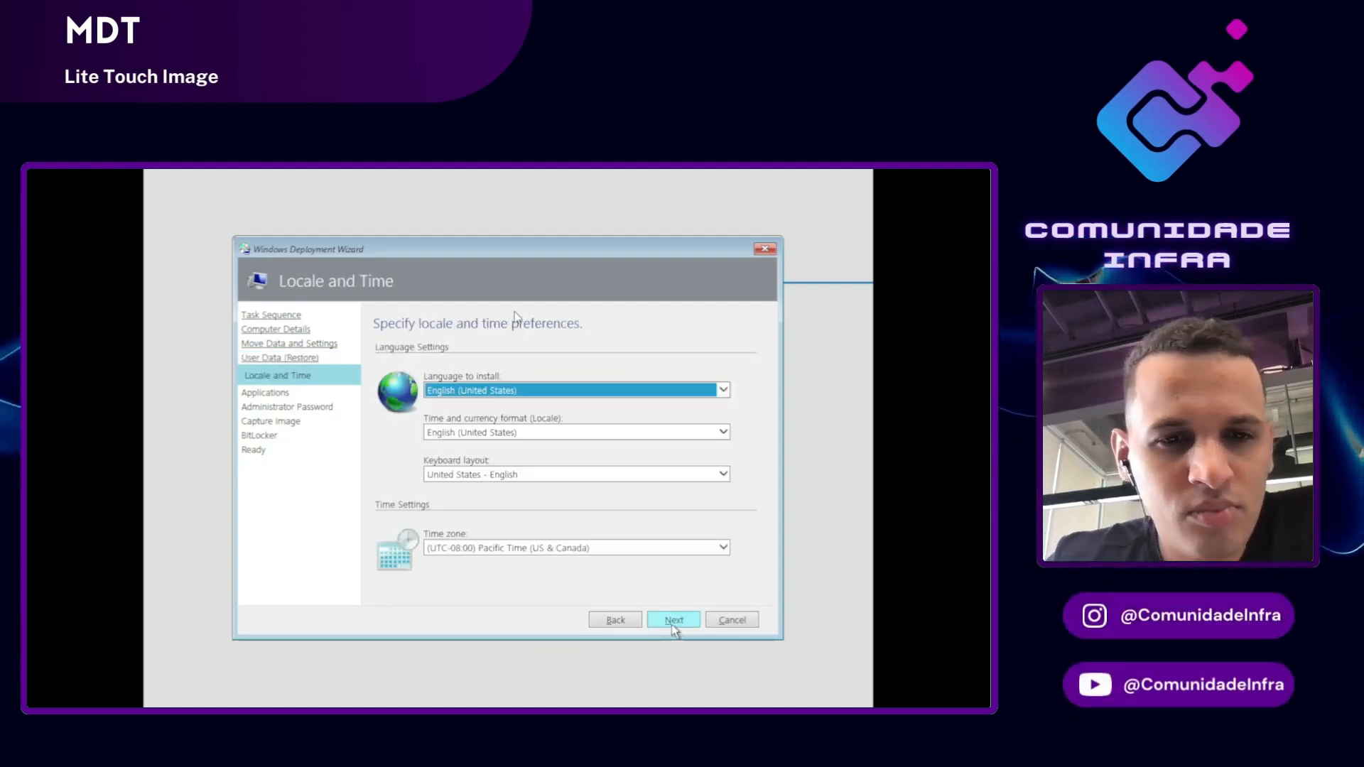
Step: Pick a Portuguese entry for the time and currency format and advance the wizard
{"action": "left_click", "coordinate": [722, 432]}
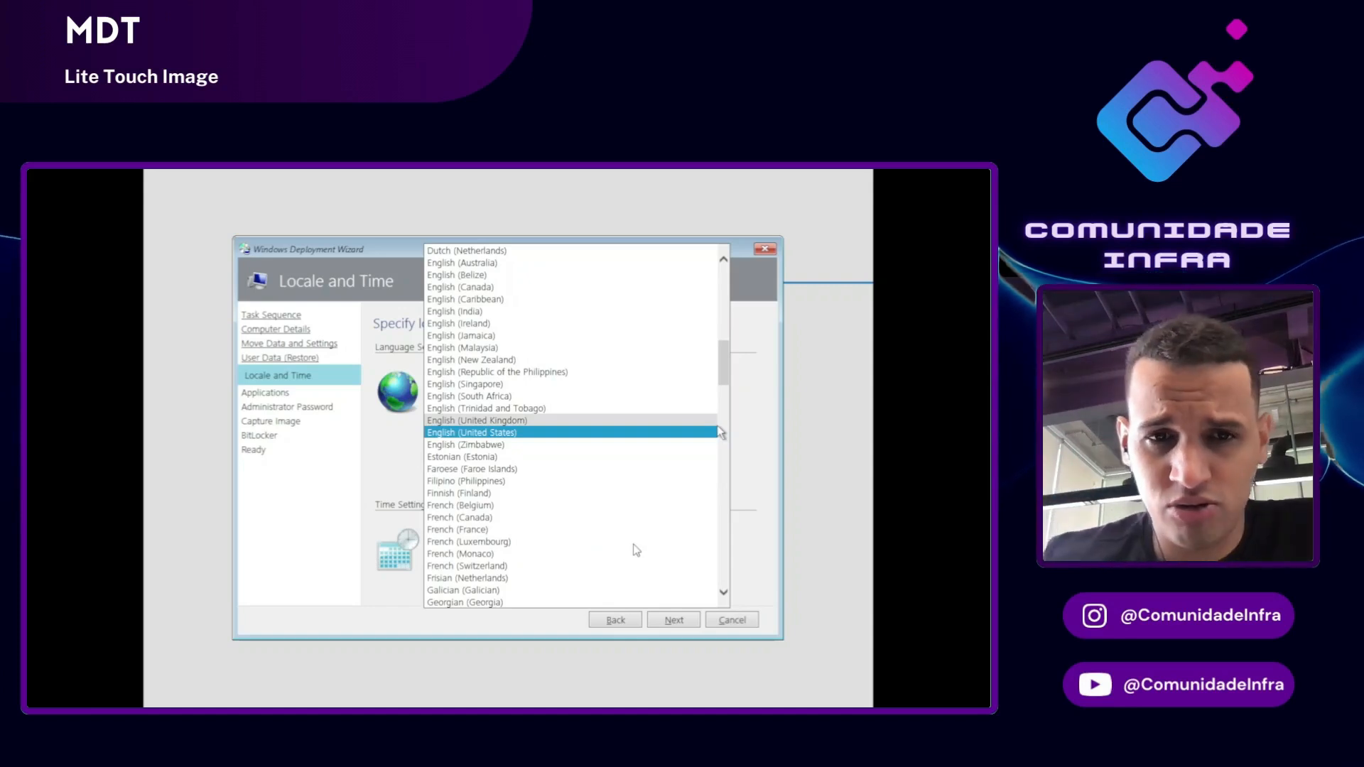
{"action": "type", "text": "po"}
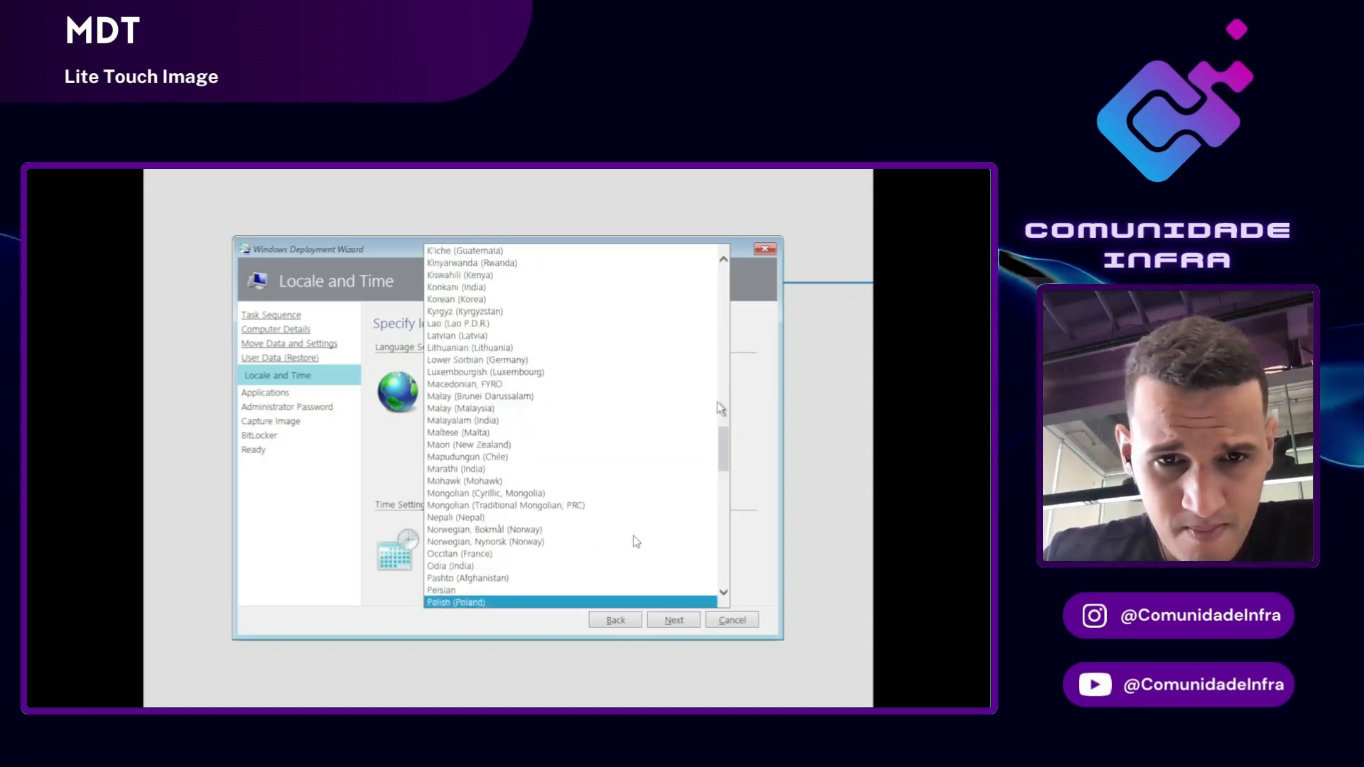
{"action": "key", "text": "Down"}
{"action": "key", "text": "Down"}
{"action": "key", "text": "Up"}
{"action": "key", "text": "Return"}
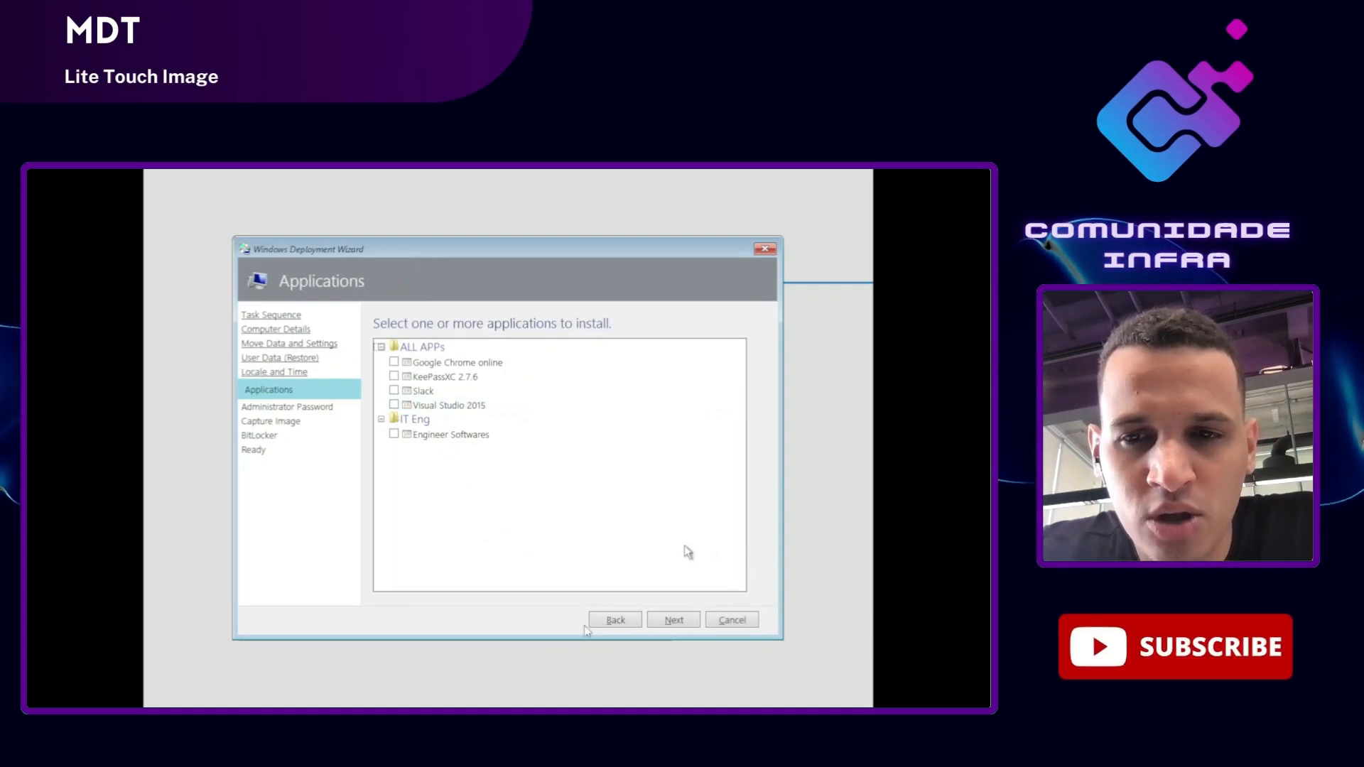
Step: Return to Locale and Time; set Portuguese (Brazil) format and Portuguese (Brazil ABNT2) keyboard
{"action": "left_click", "coordinate": [632, 620]}
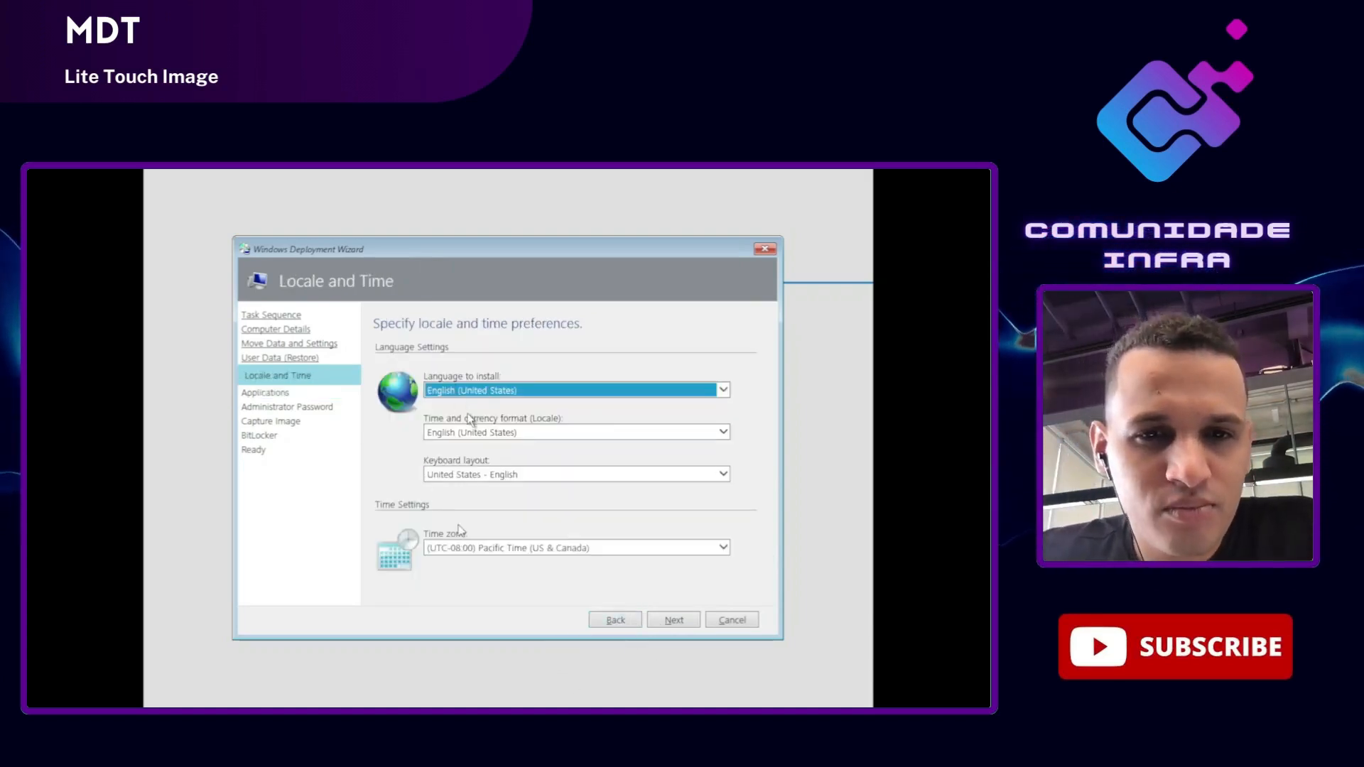
{"action": "key", "text": "alt+Down"}
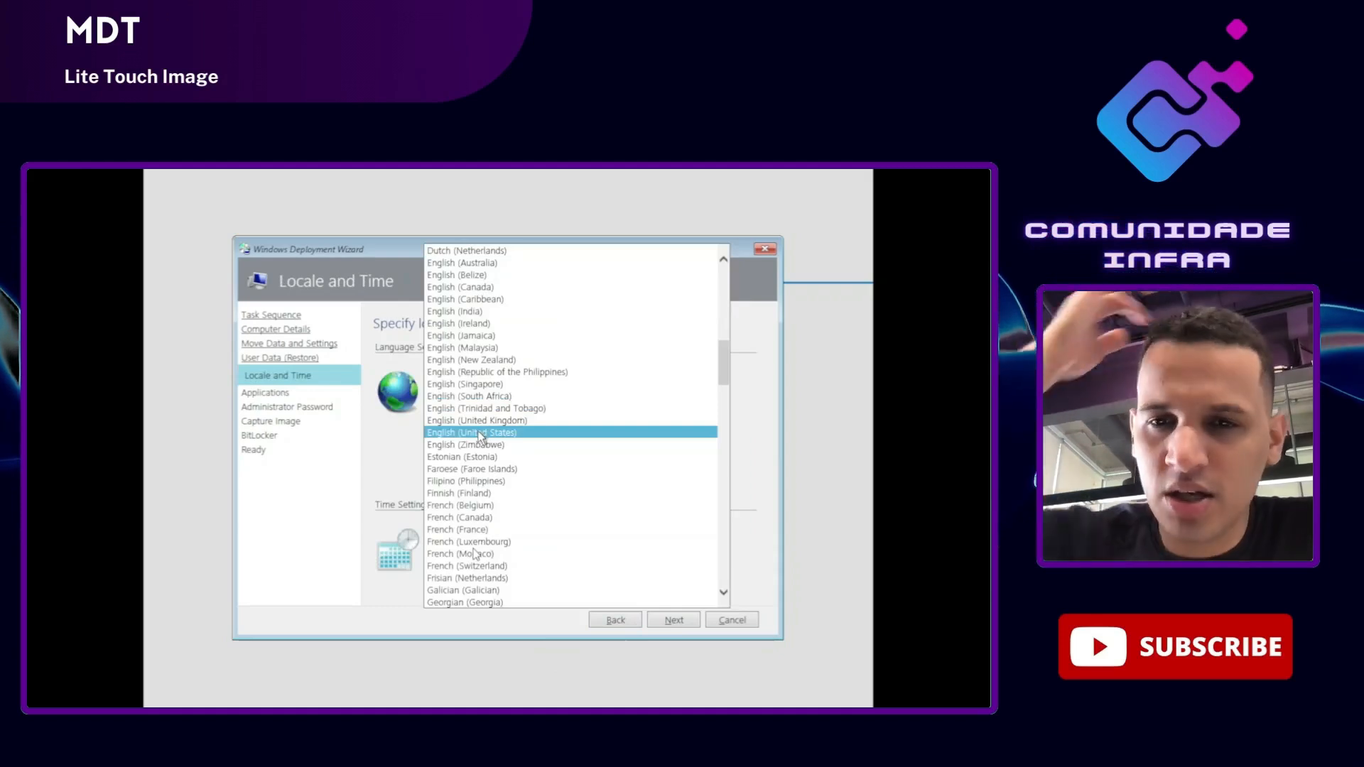
{"action": "key", "text": "p"}
{"action": "key", "text": "p"}
{"action": "key", "text": "p"}
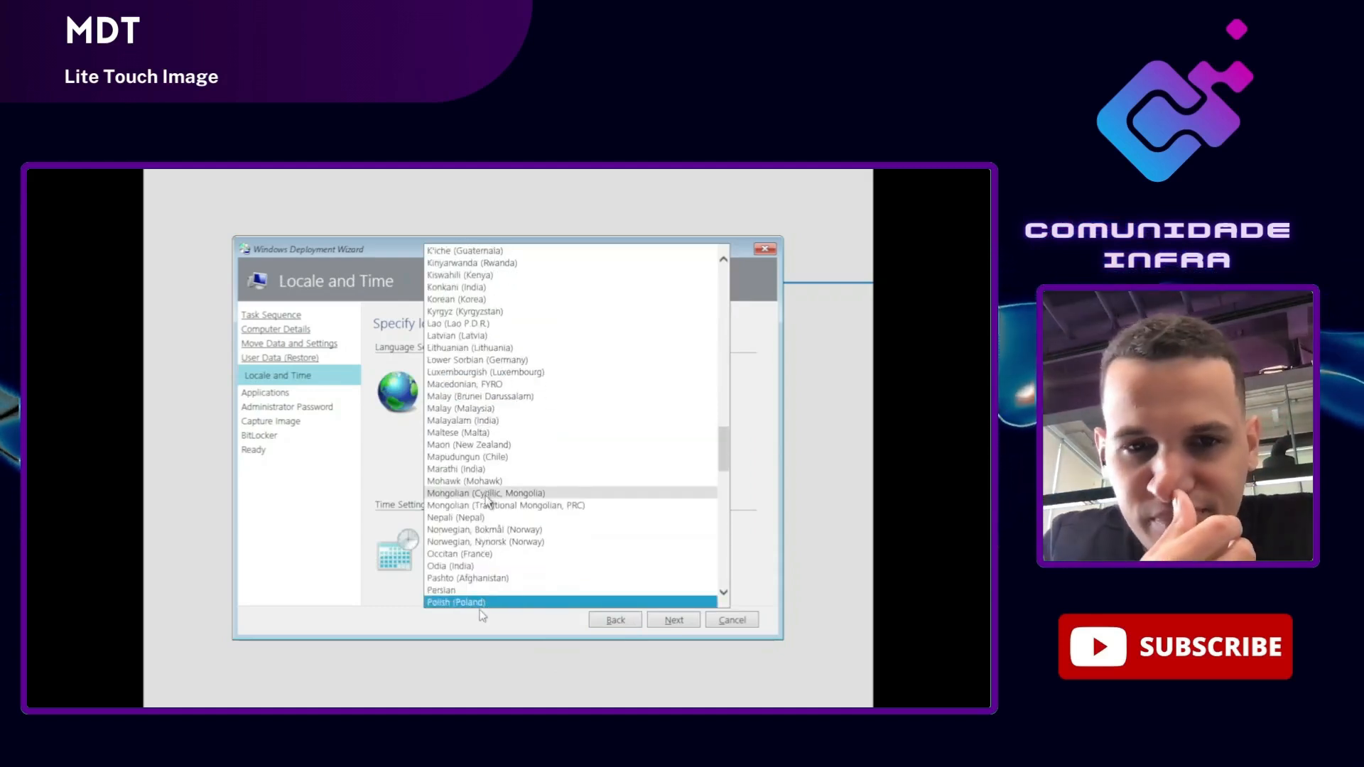
{"action": "key", "text": "p"}
{"action": "key", "text": "p"}
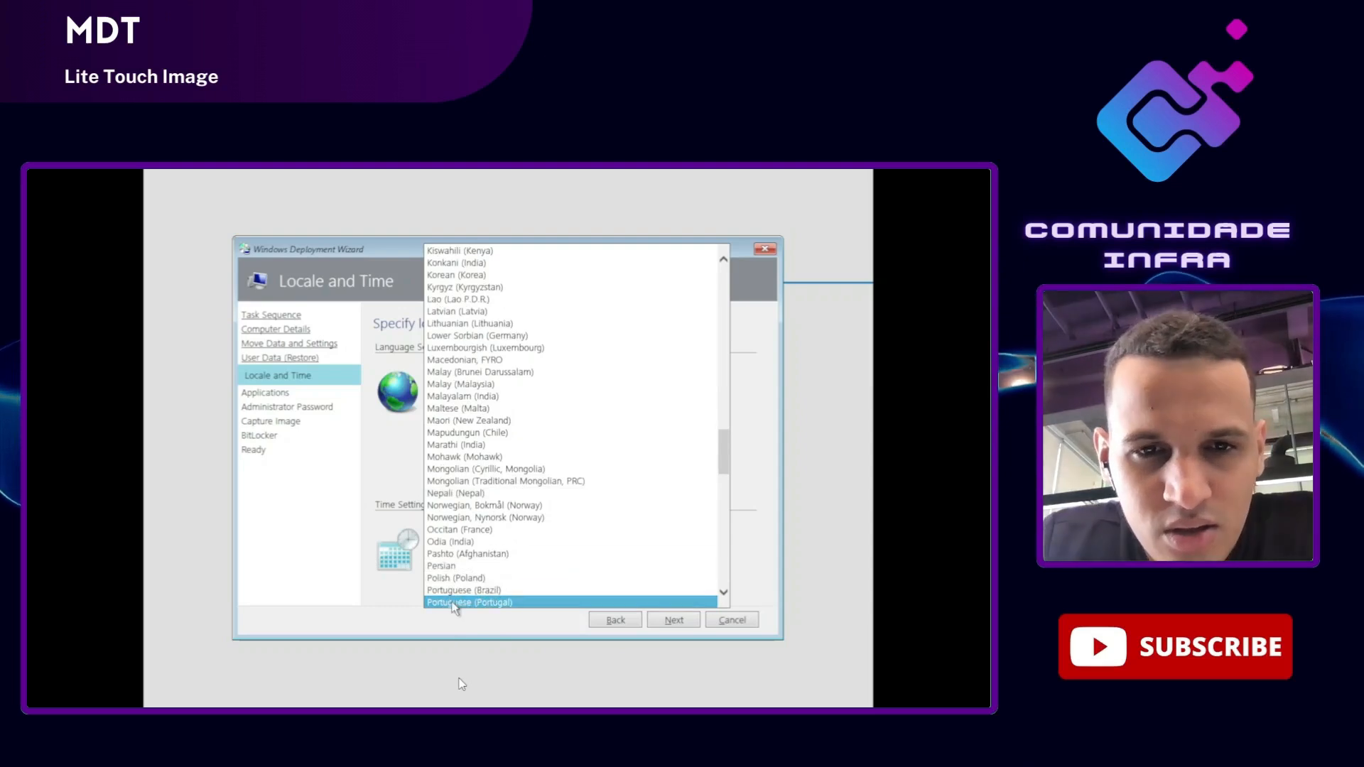
{"action": "left_click", "coordinate": [459, 591]}
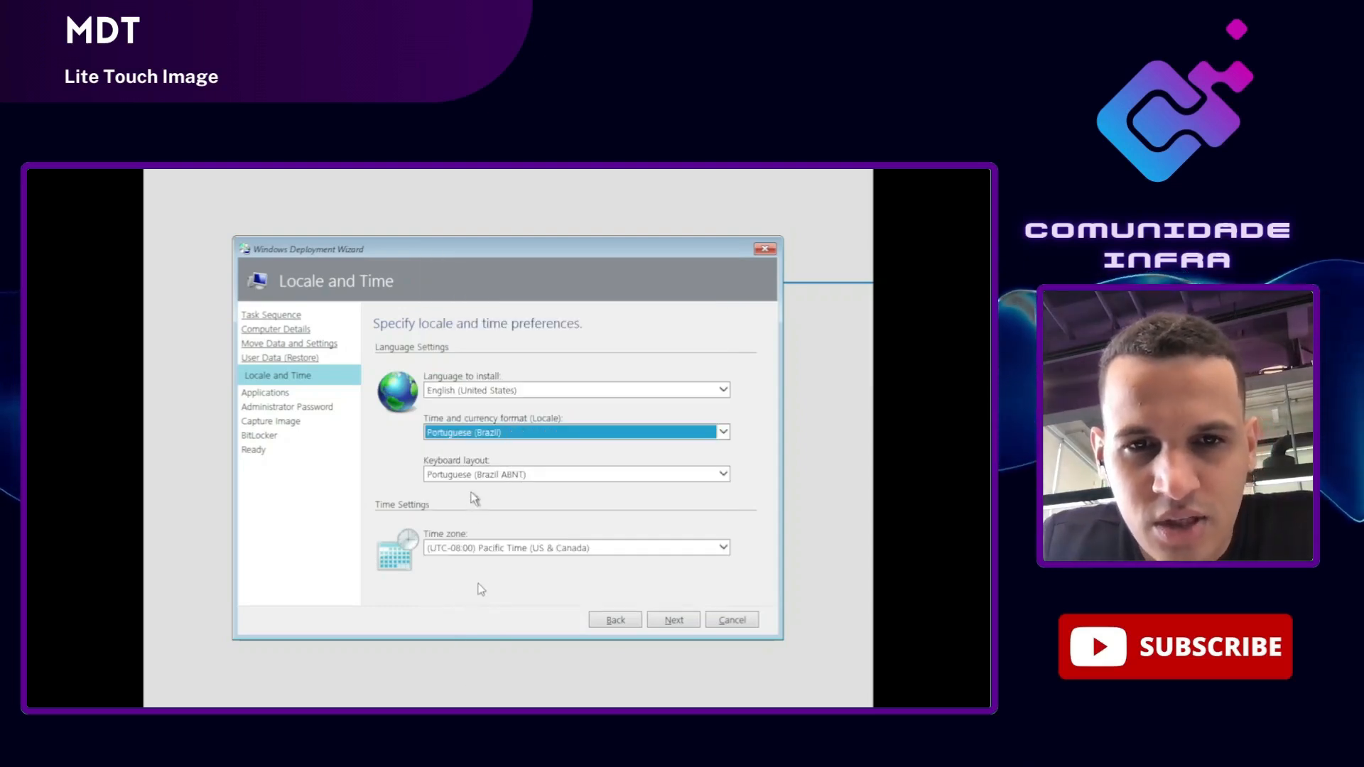
{"action": "left_click", "coordinate": [476, 475]}
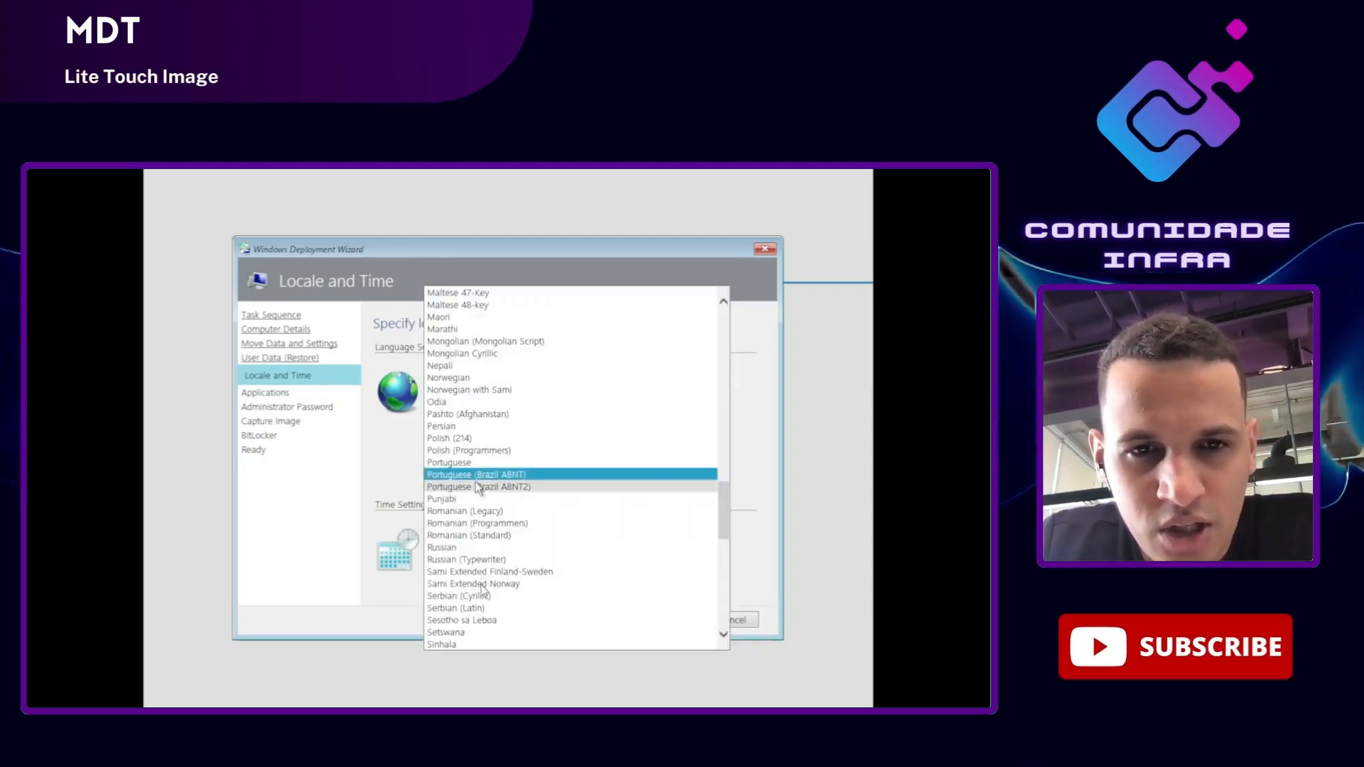
{"action": "left_click", "coordinate": [478, 486]}
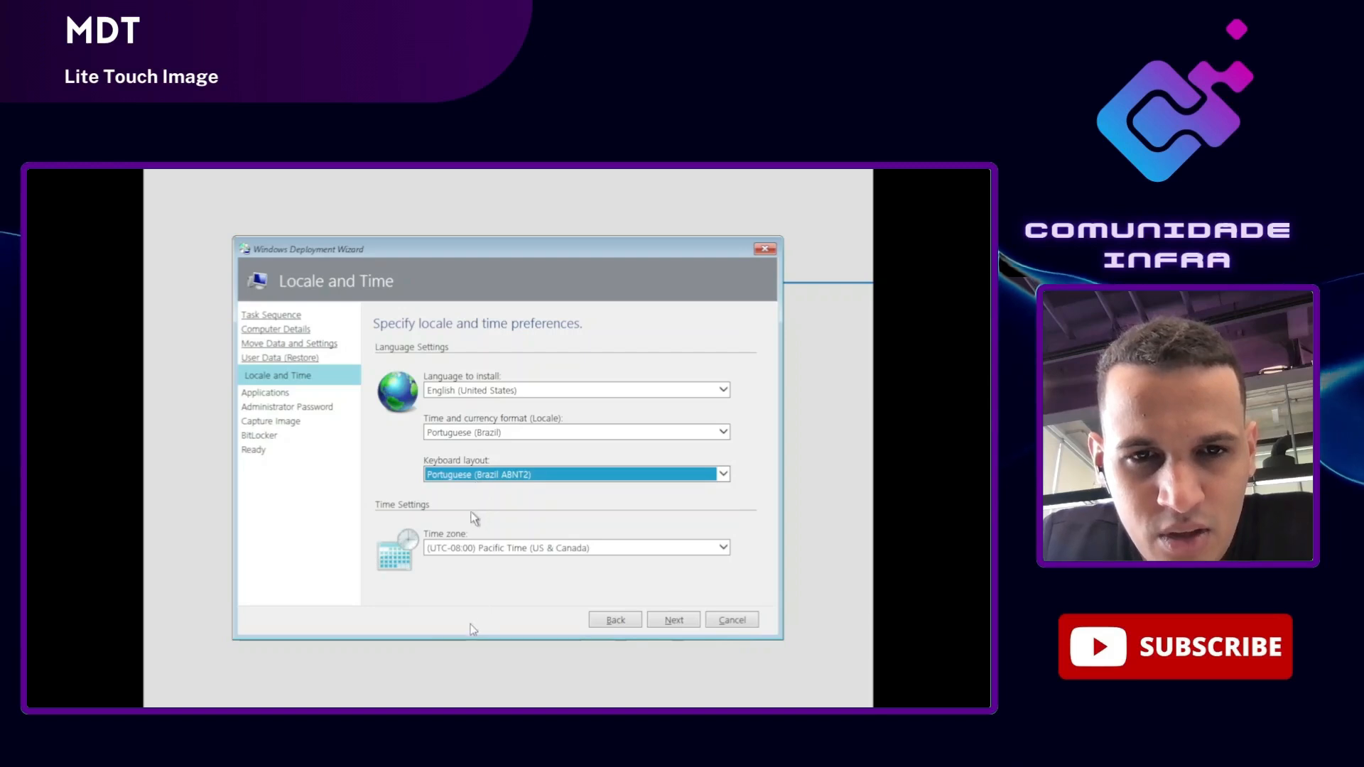
{"action": "left_click", "coordinate": [460, 538]}
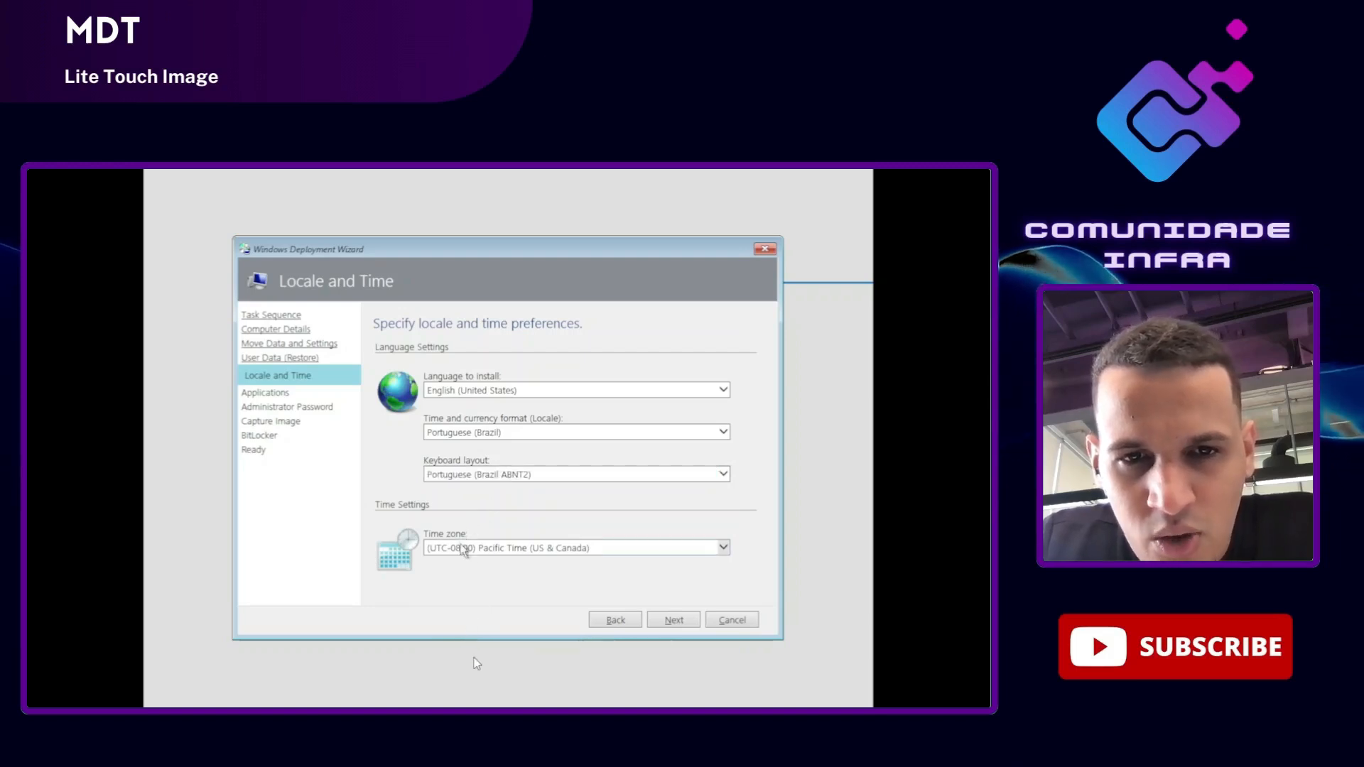
Step: Set the time zone to (UTC-03:00) Brasilia and continue to Applications
{"action": "left_click", "coordinate": [472, 552]}
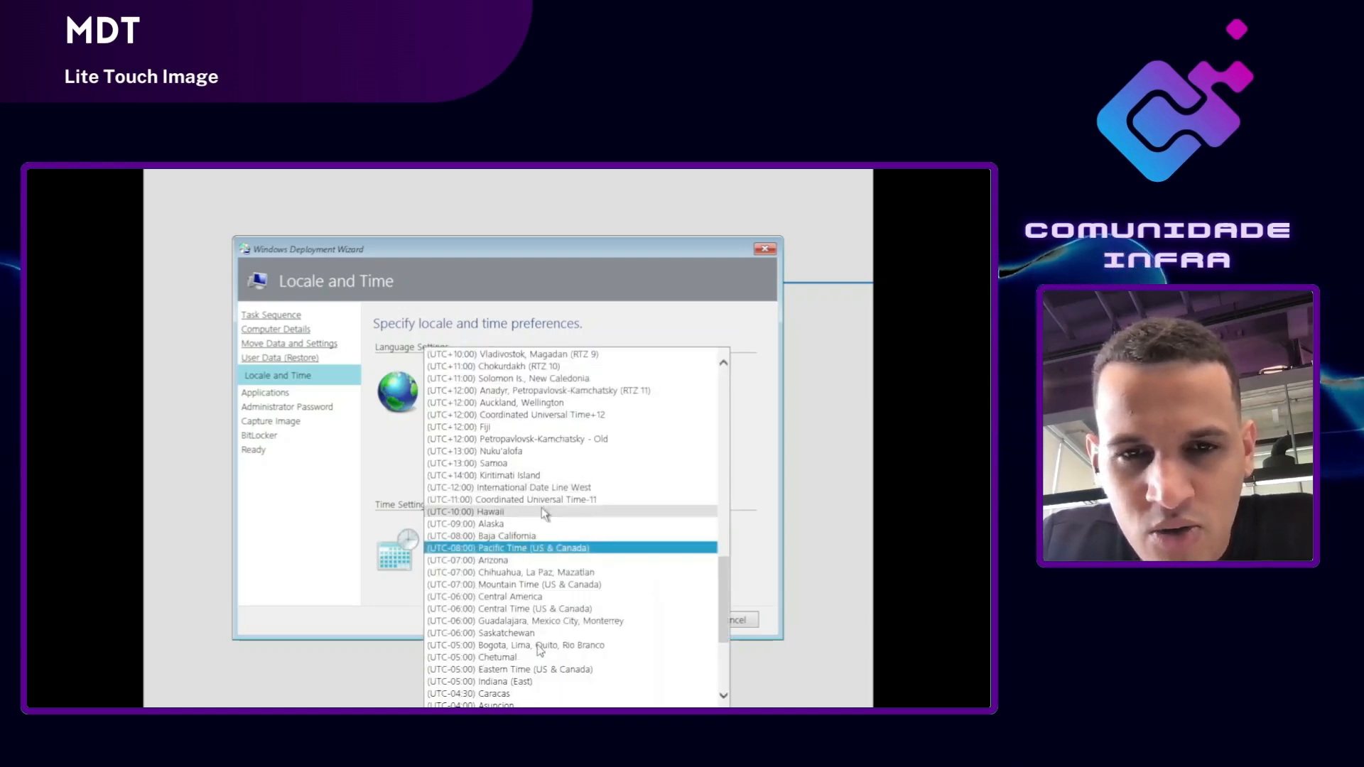
{"action": "scroll", "coordinate": [544, 525], "scroll_direction": "down", "scroll_amount": 3}
{"action": "scroll", "coordinate": [546, 531], "scroll_direction": "down", "scroll_amount": 1}
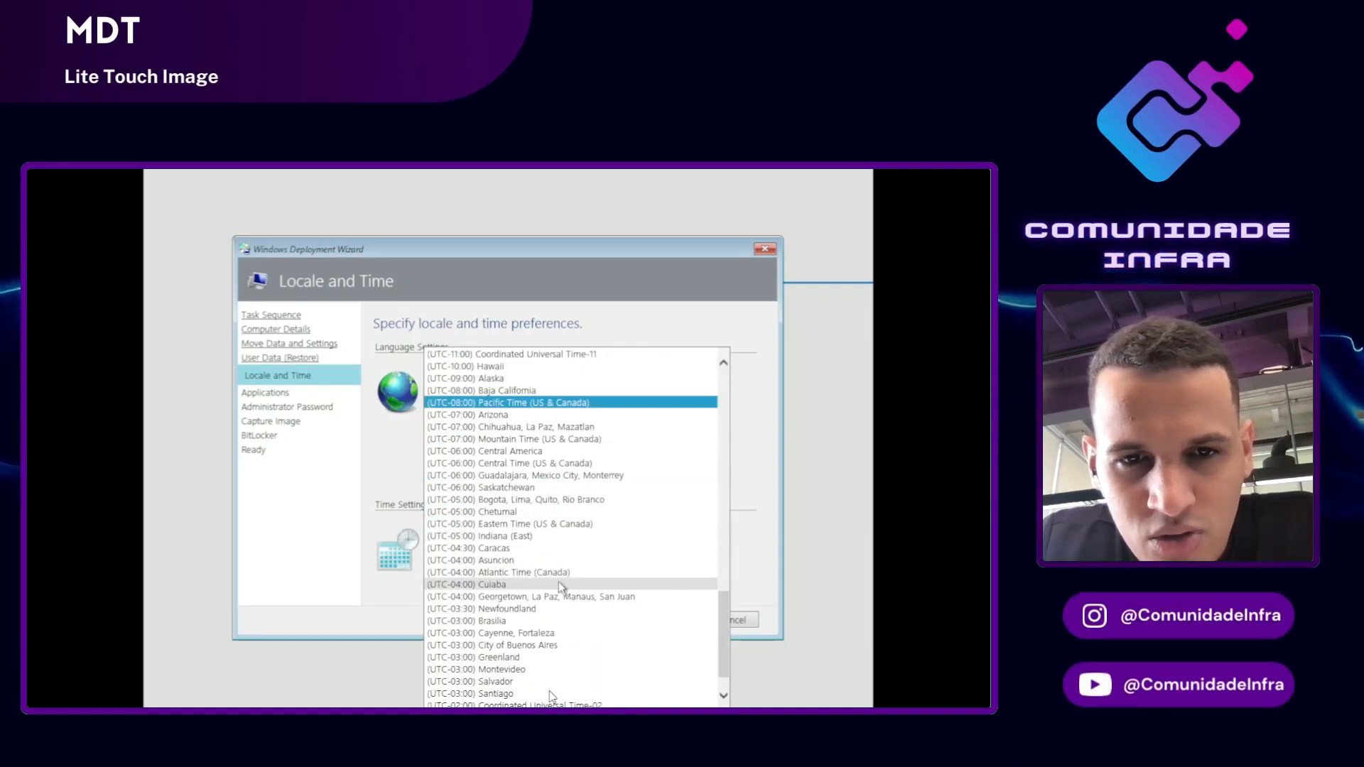
{"action": "scroll", "coordinate": [483, 568], "scroll_direction": "down", "scroll_amount": 1}
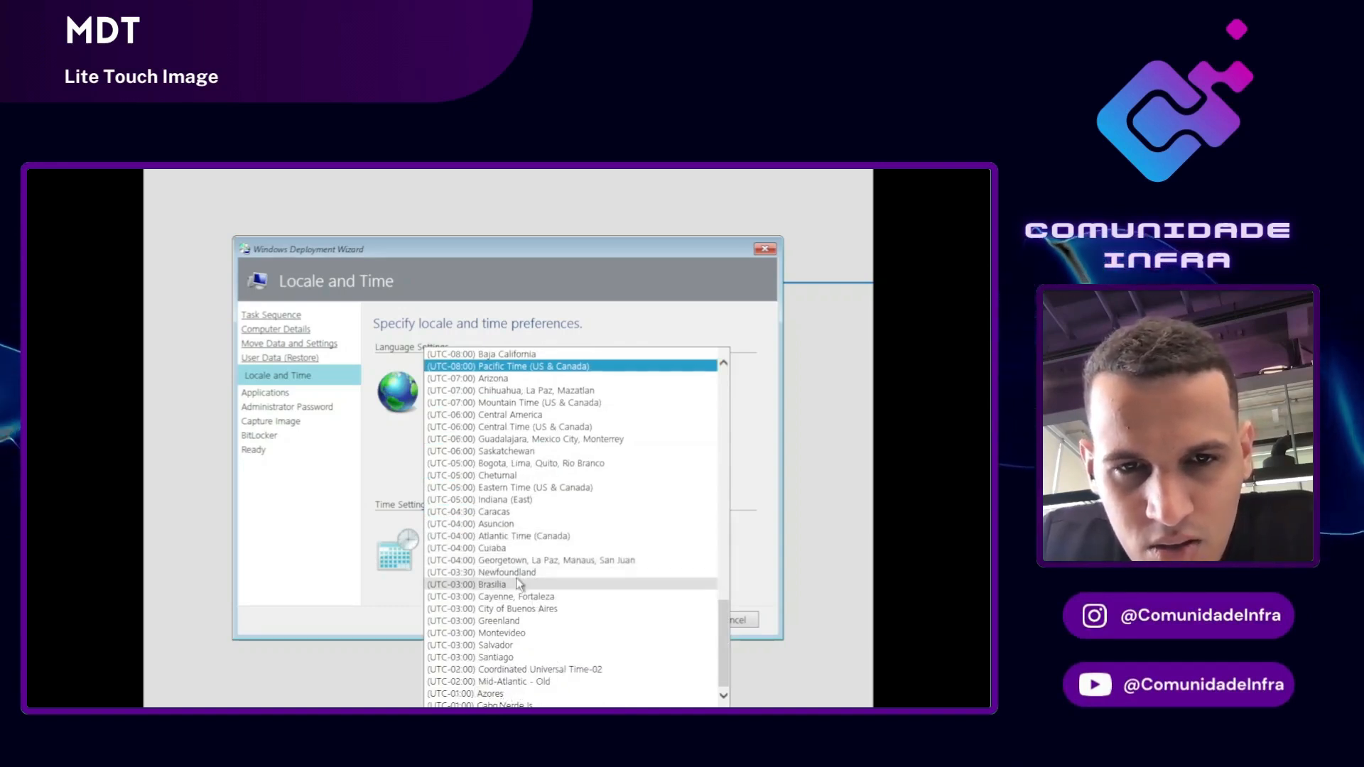
{"action": "left_click", "coordinate": [517, 581]}
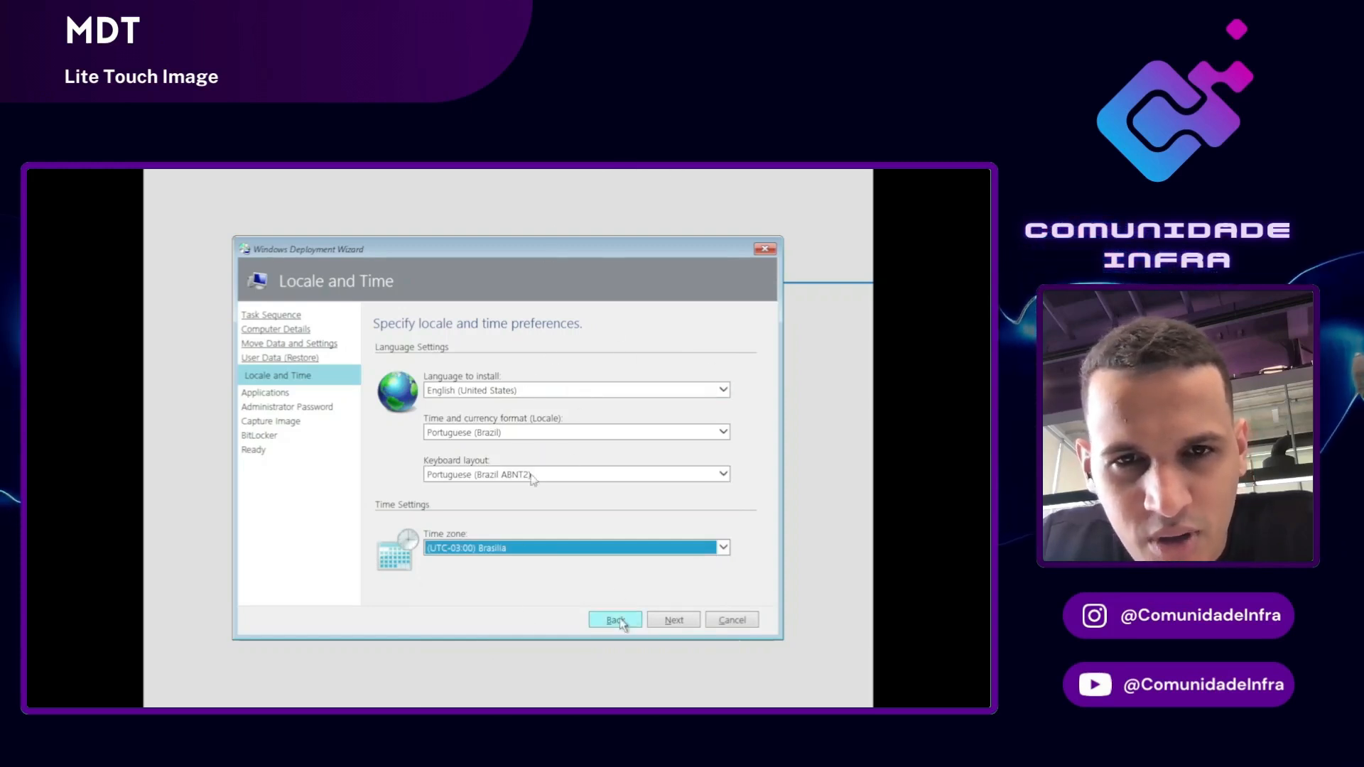
{"action": "left_click", "coordinate": [675, 621]}
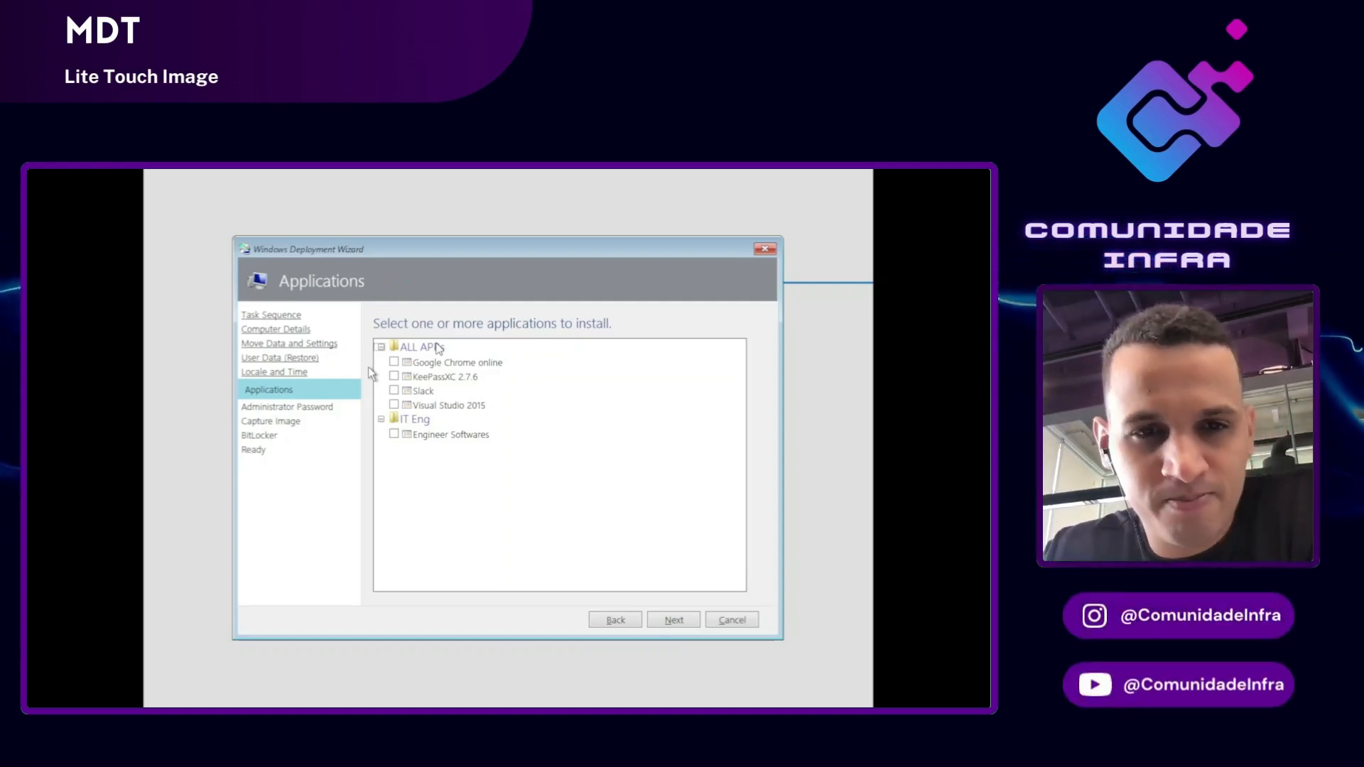
Step: Tick Engineer Softwares under IT Eng and continue to Administrator Password
{"action": "left_click", "coordinate": [454, 434]}
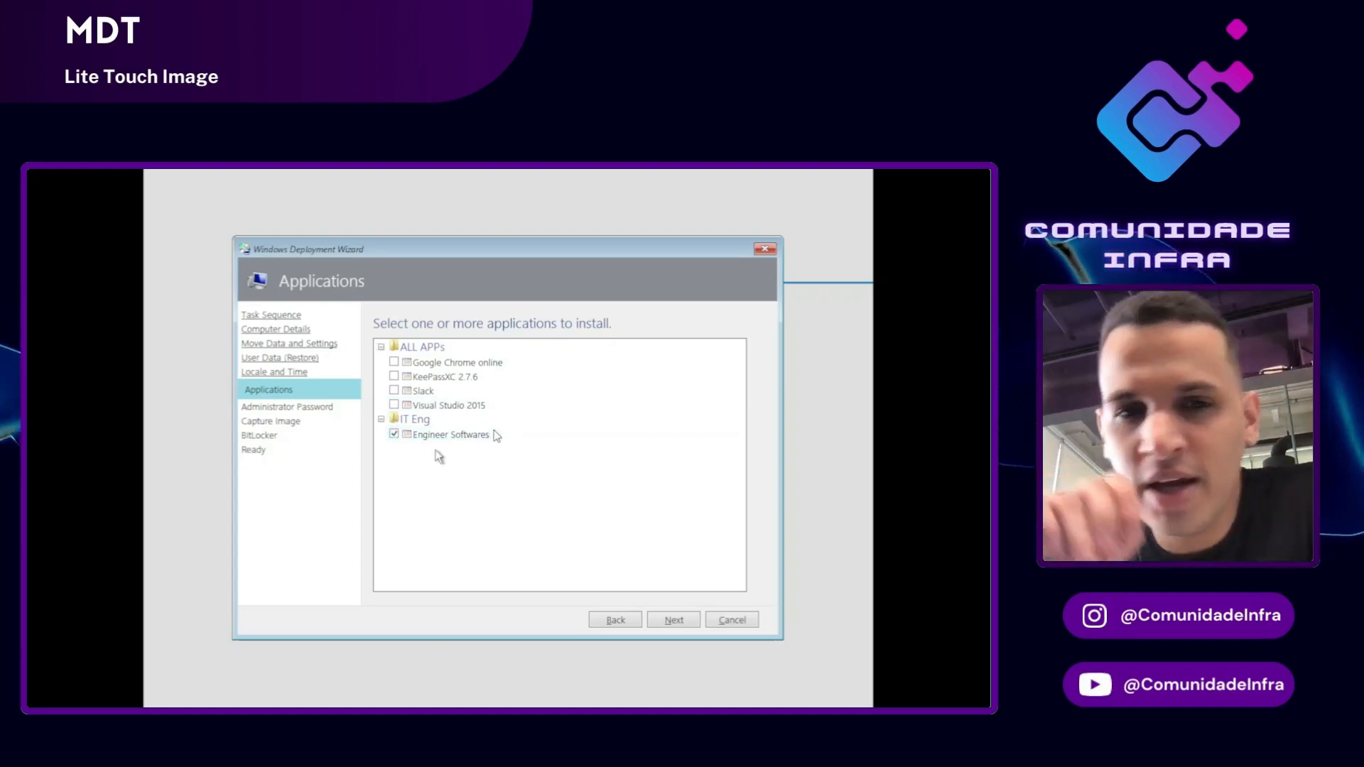
{"action": "left_click", "coordinate": [667, 620]}
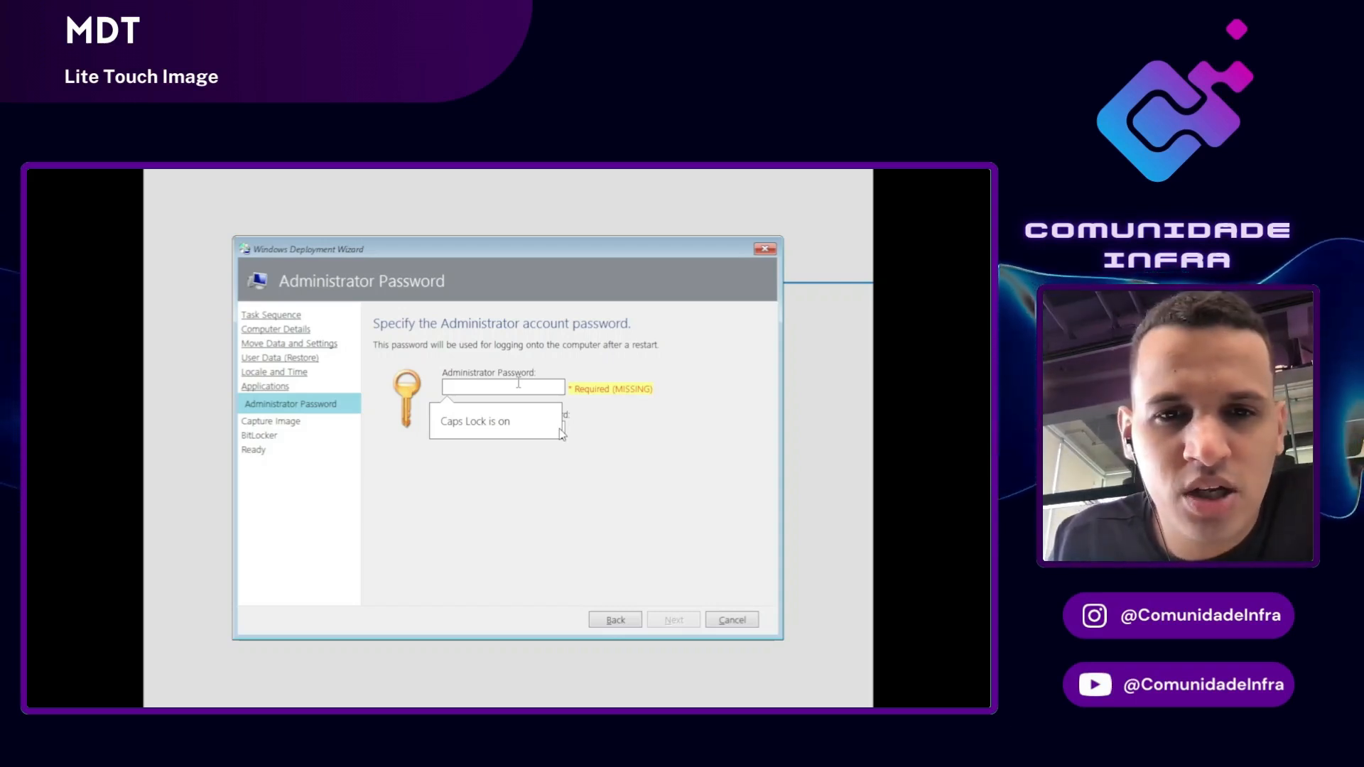
Step: Enter and confirm the local Administrator password, then continue to Capture Image
{"action": "type", "text": "123"}
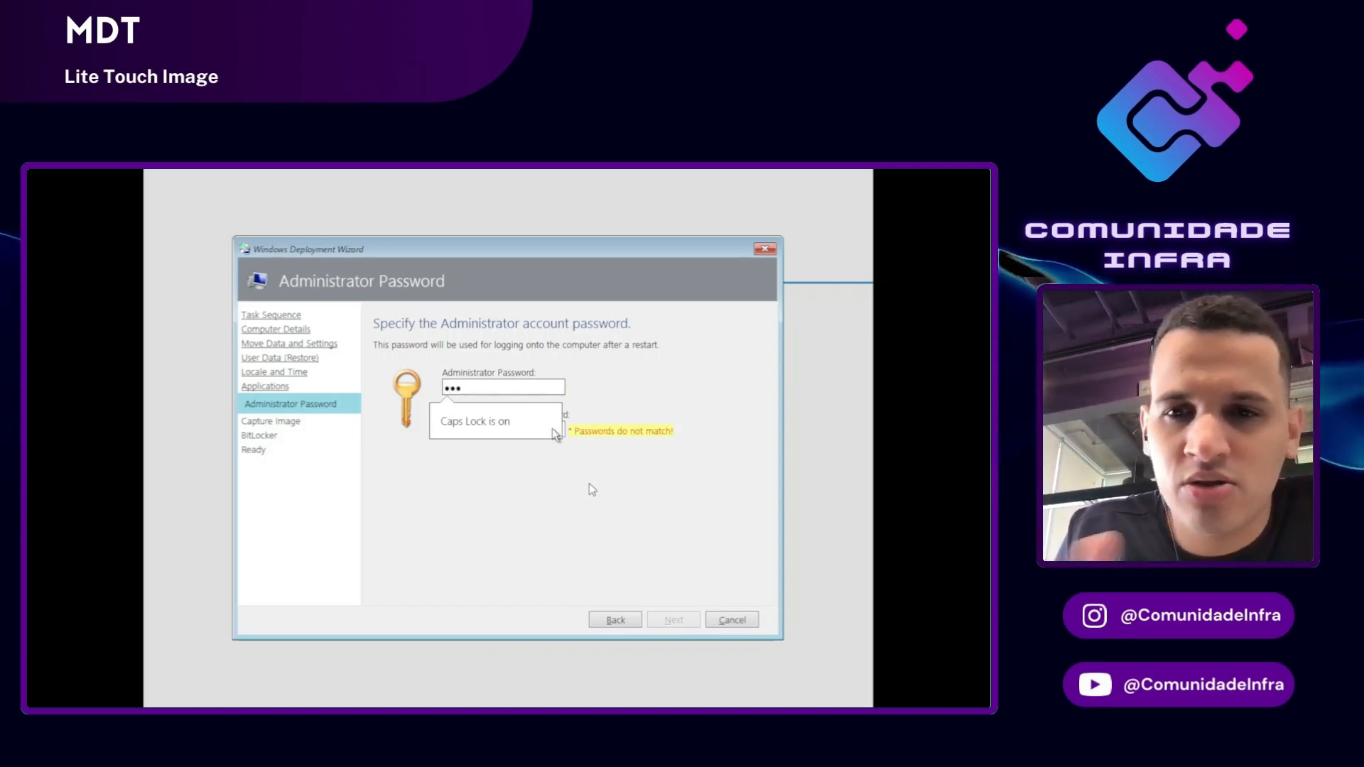
{"action": "left_click", "coordinate": [560, 431]}
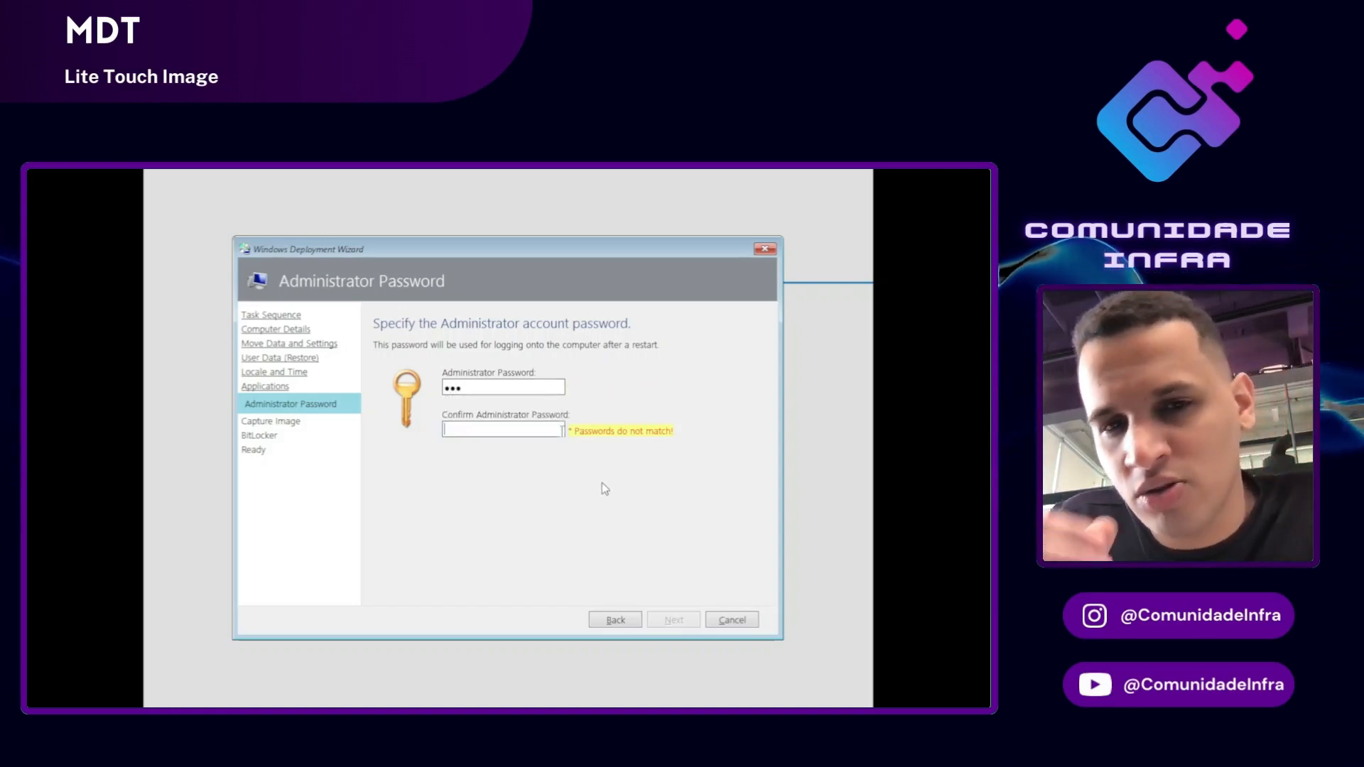
{"action": "type", "text": "123"}
{"action": "left_click", "coordinate": [656, 616]}
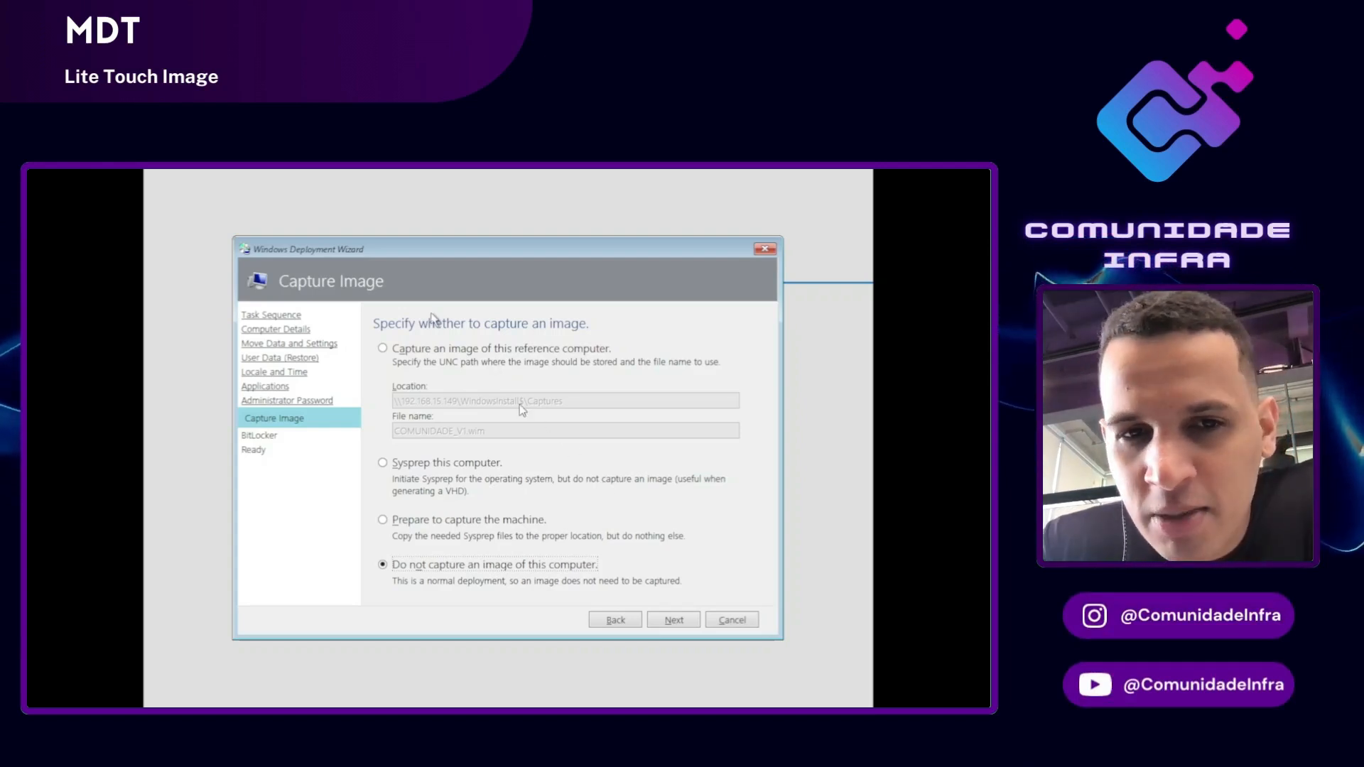
Step: Review each capture option, settle on Do not capture an image, and continue
{"action": "left_click", "coordinate": [421, 351]}
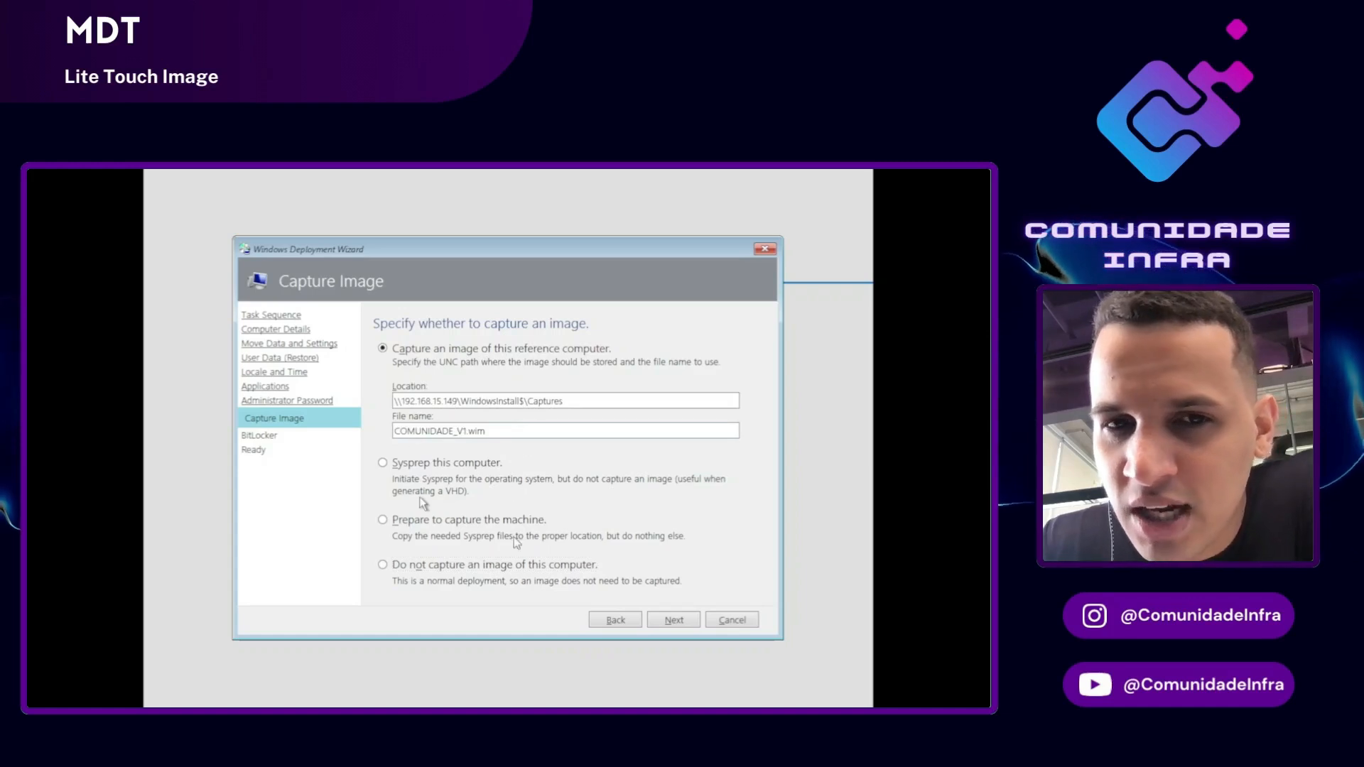
{"action": "left_click", "coordinate": [426, 466]}
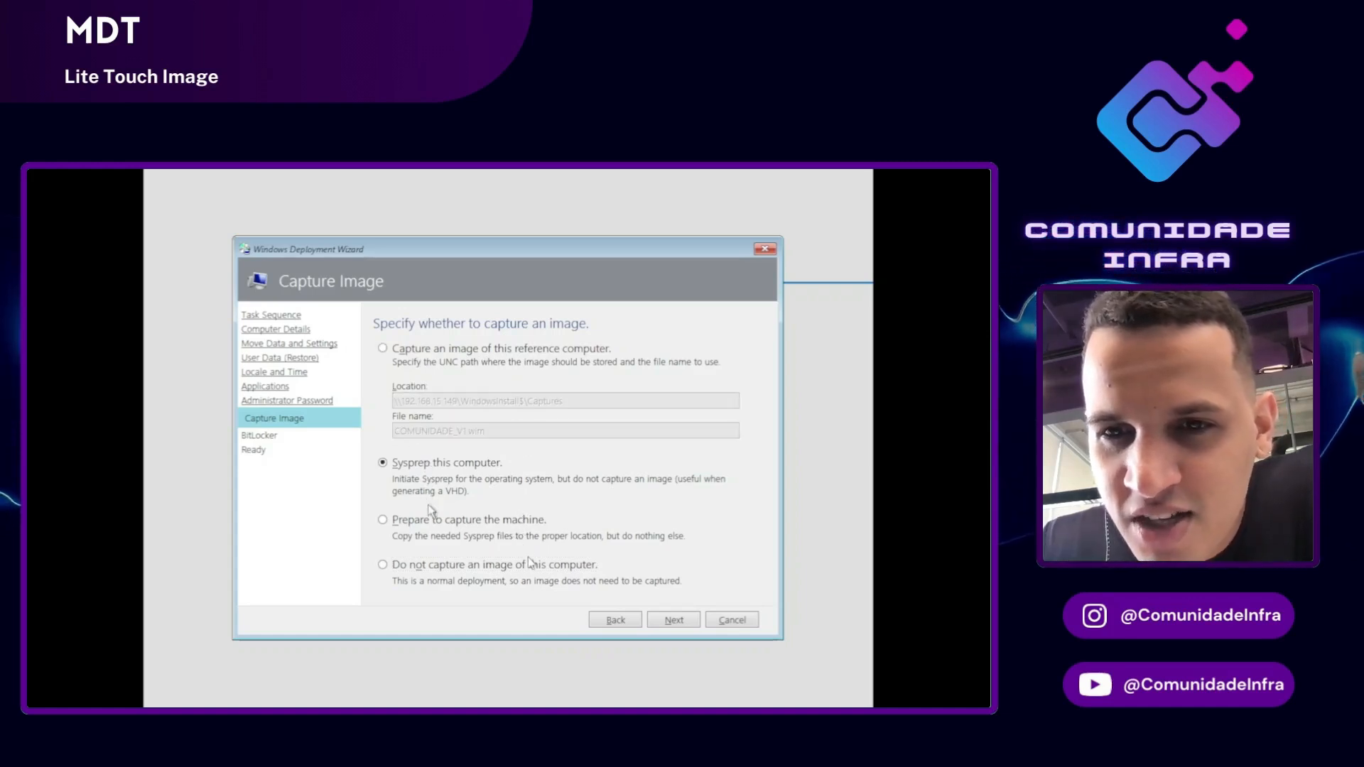
{"action": "left_click", "coordinate": [437, 521]}
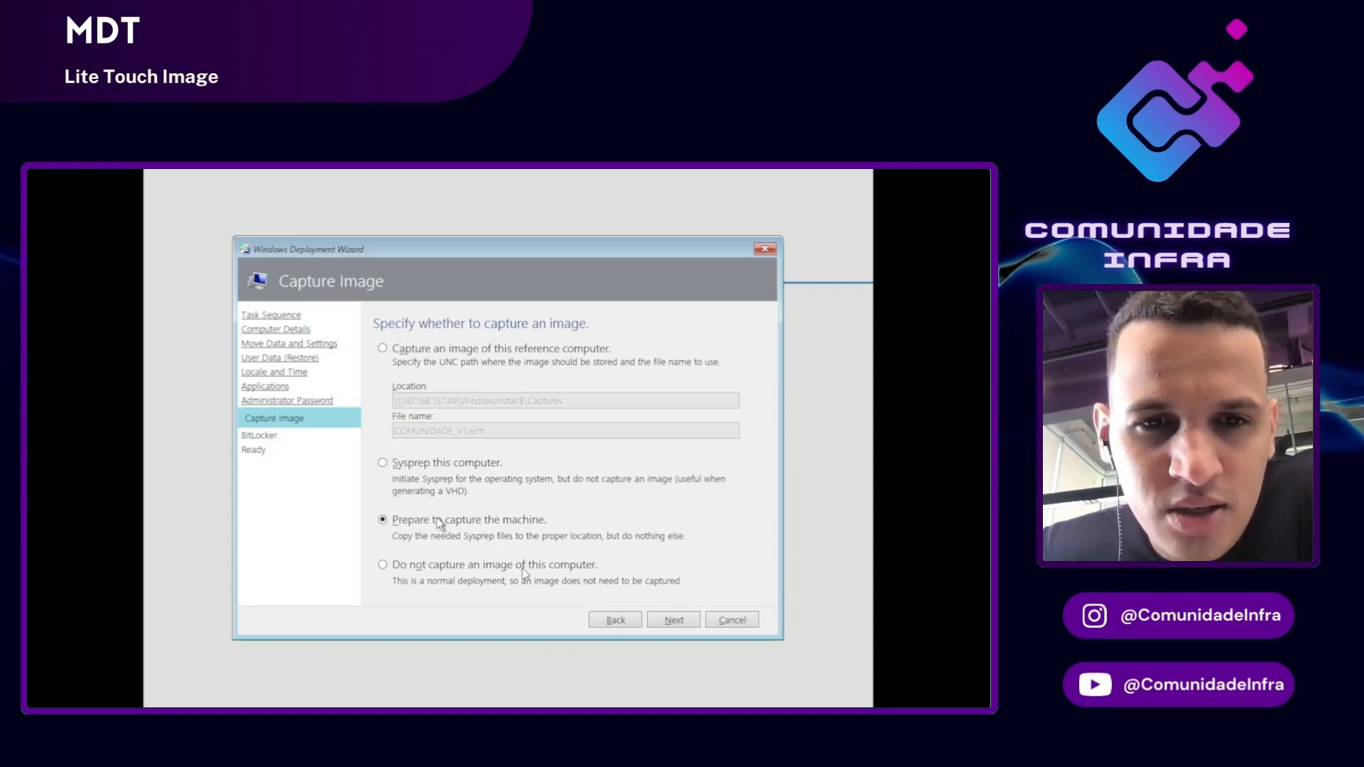
{"action": "left_click", "coordinate": [383, 565]}
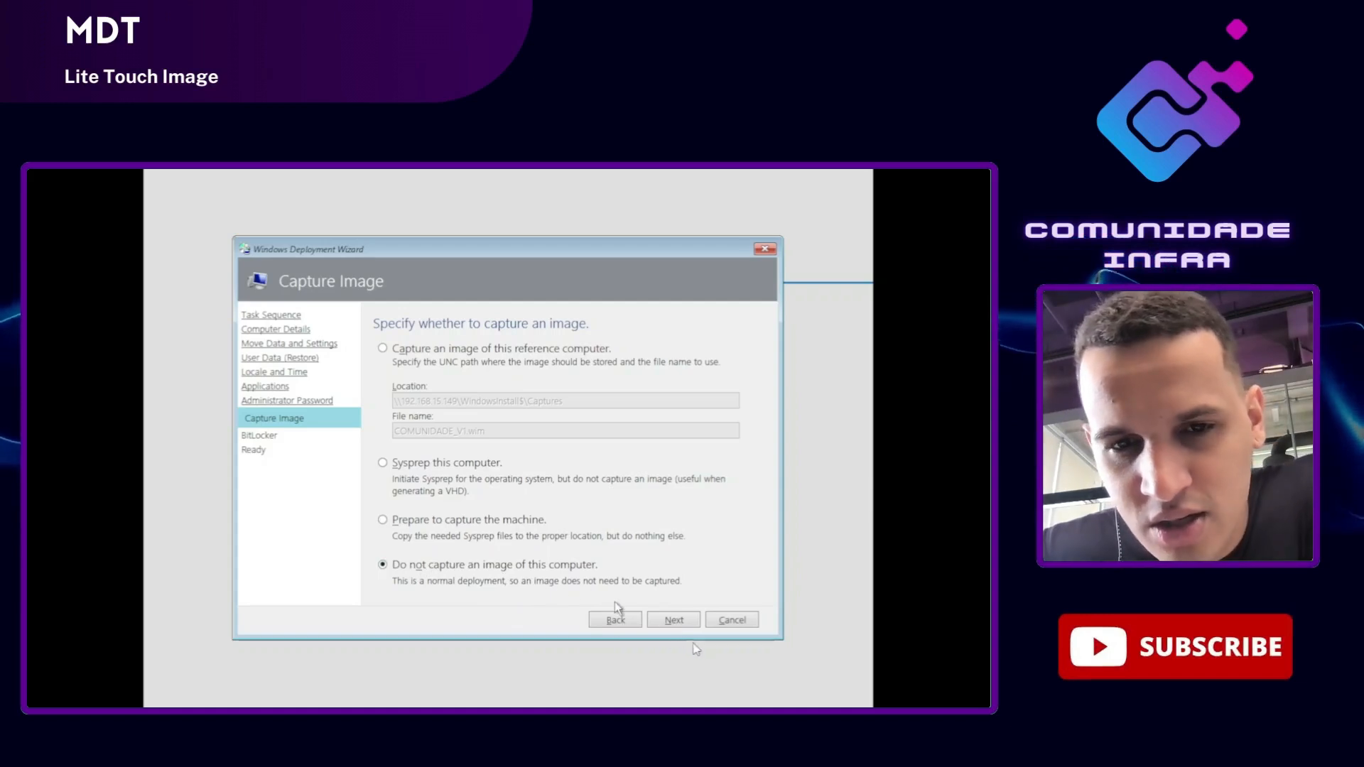
{"action": "left_click", "coordinate": [673, 620]}
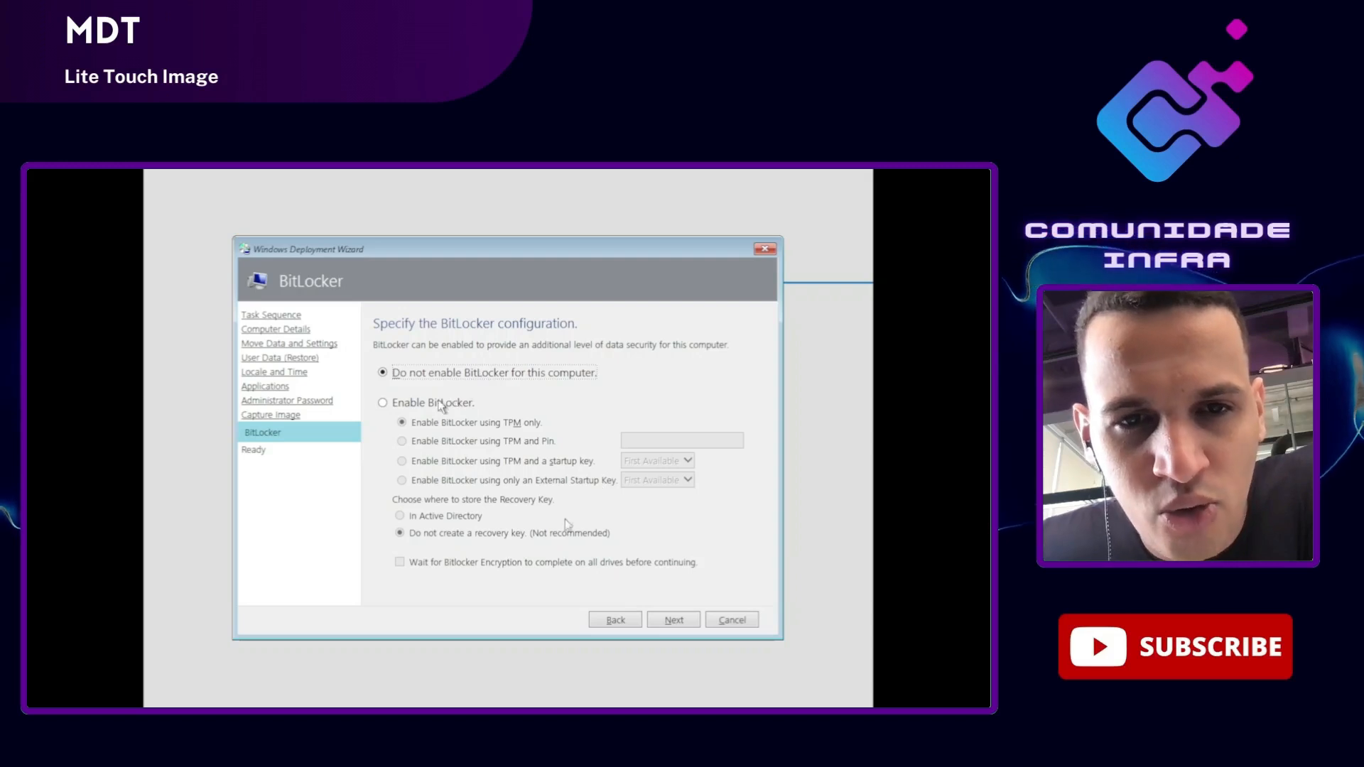
Step: Leave BitLocker disabled, expand the Ready page details, and begin the Lite Touch installation
{"action": "left_click", "coordinate": [683, 623]}
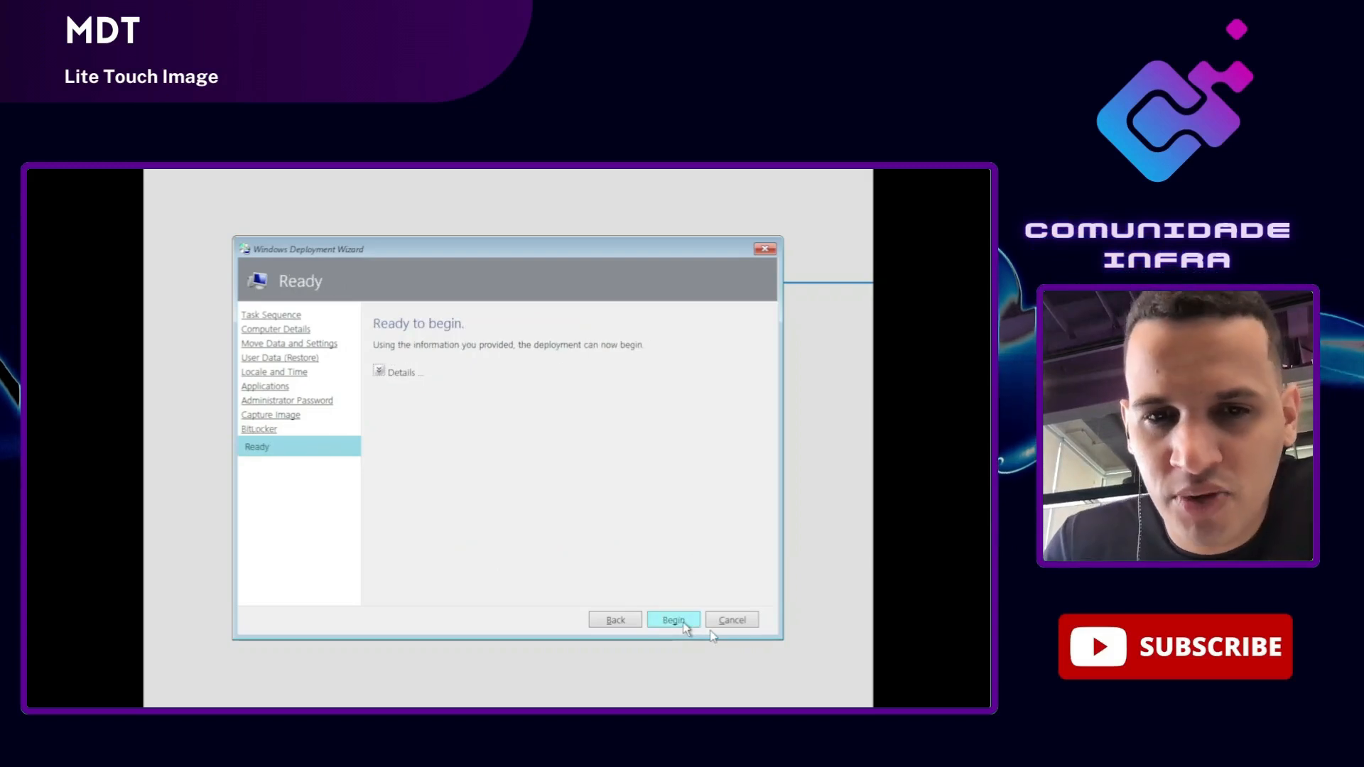
{"action": "left_click", "coordinate": [379, 371]}
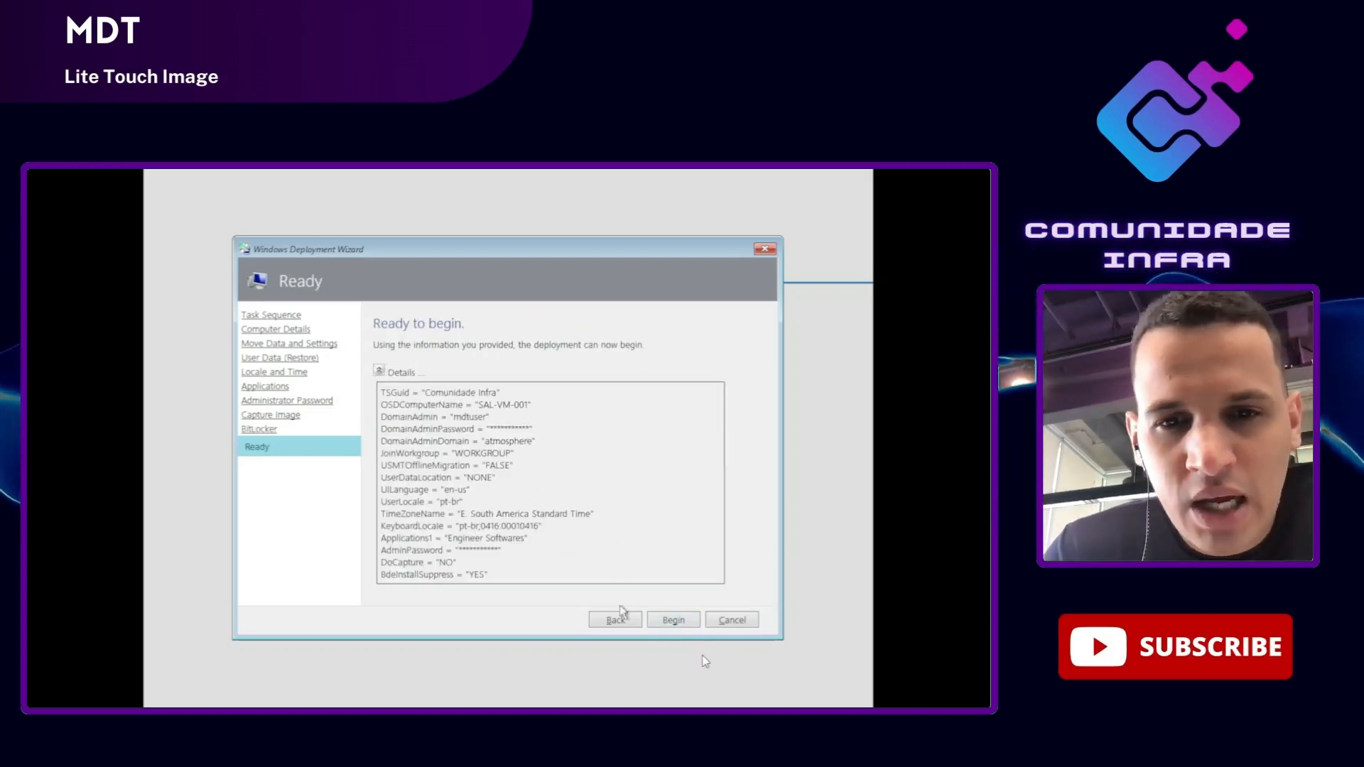
{"action": "left_click", "coordinate": [659, 622]}
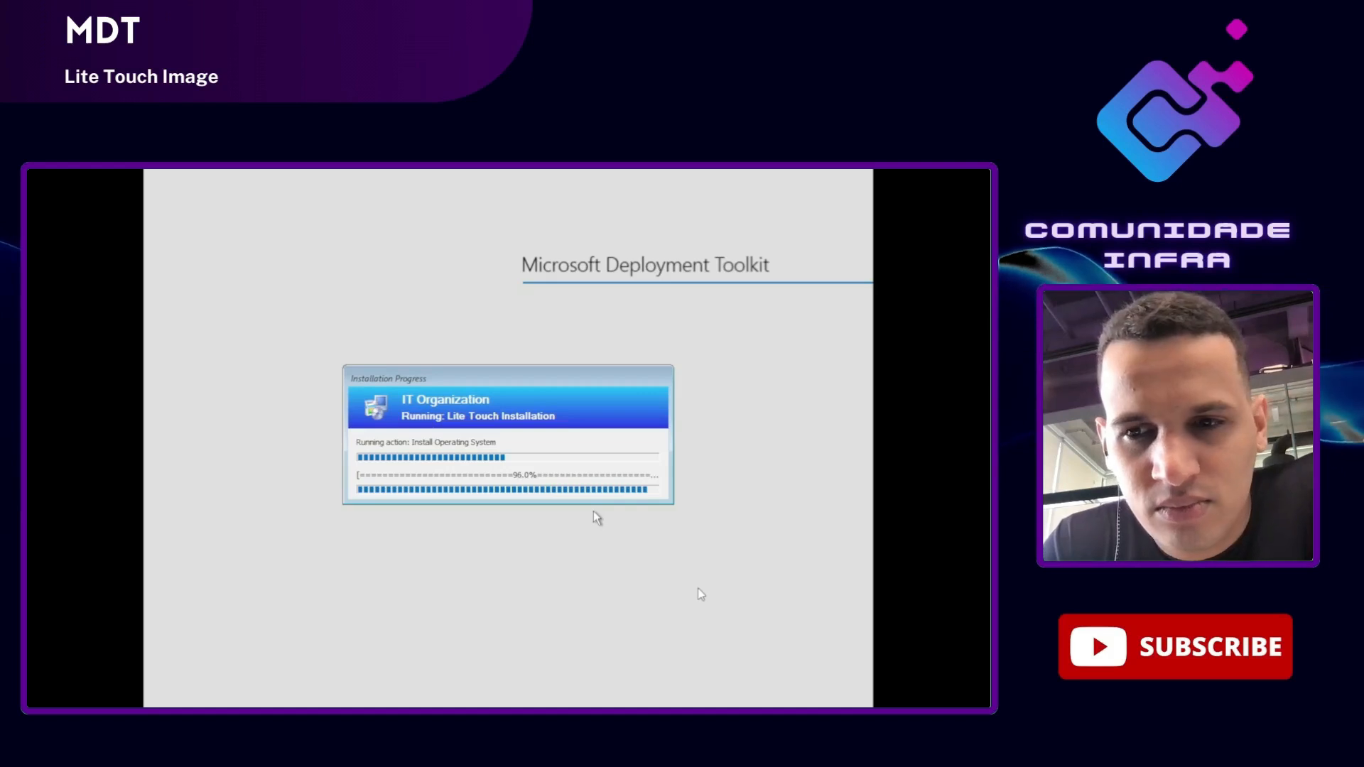
Step: Review the Deployment Summary's 8 errors and 3 warnings, including the Verify BCDBootEx failure
{"action": "scroll", "coordinate": [509, 600], "scroll_direction": "down", "scroll_amount": 3}
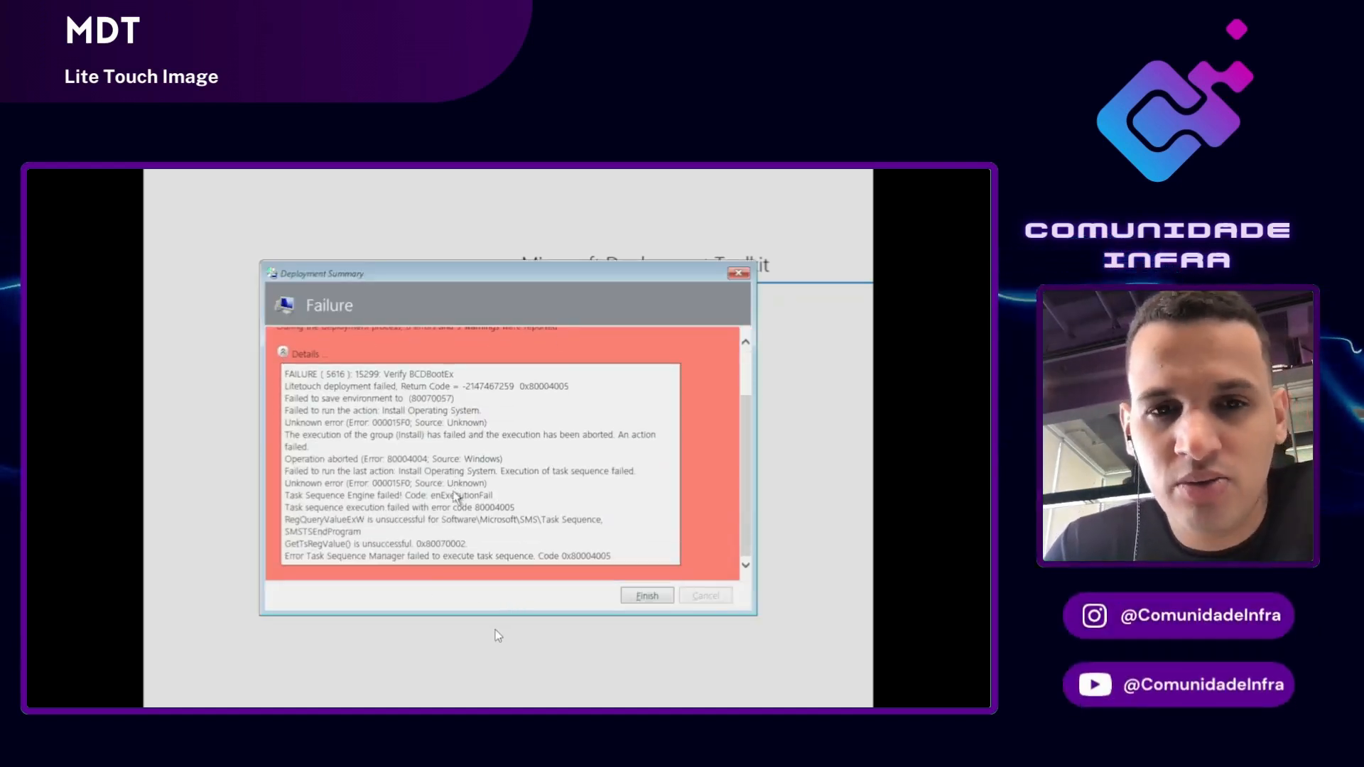
{"action": "scroll", "coordinate": [453, 491], "scroll_direction": "up", "scroll_amount": 1}
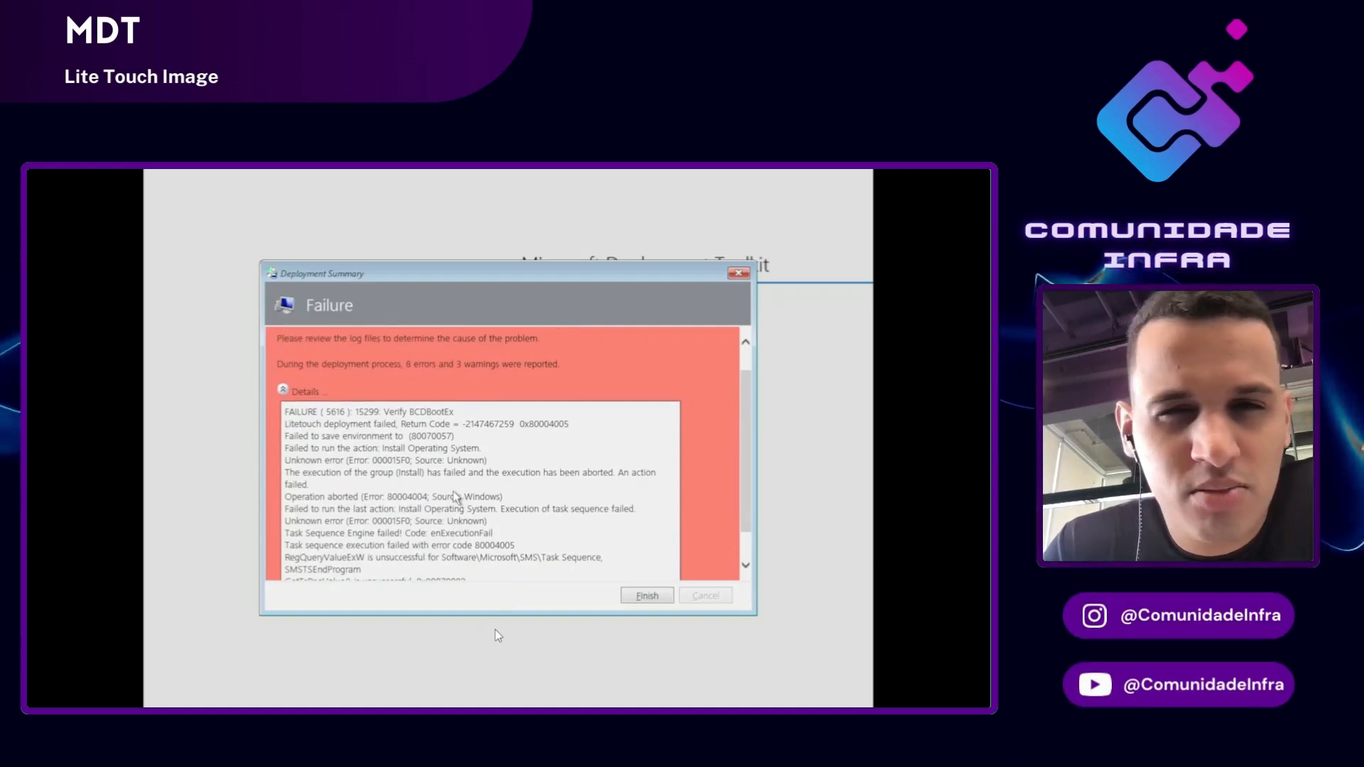
{"action": "scroll", "coordinate": [456, 495], "scroll_direction": "up", "scroll_amount": 1}
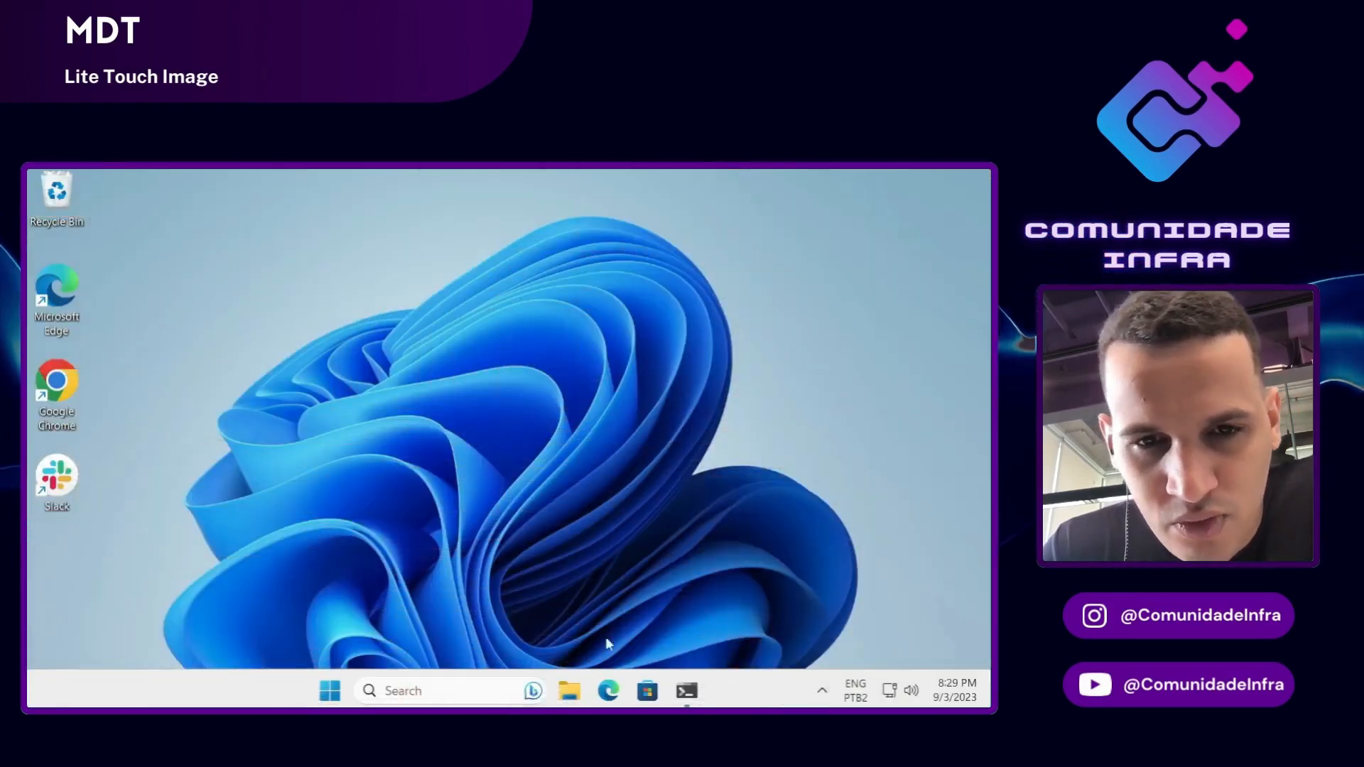
Step: Open a browser window and load the pasted FixUEFIDetection.wsf GitHub link
{"action": "left_click", "coordinate": [608, 691]}
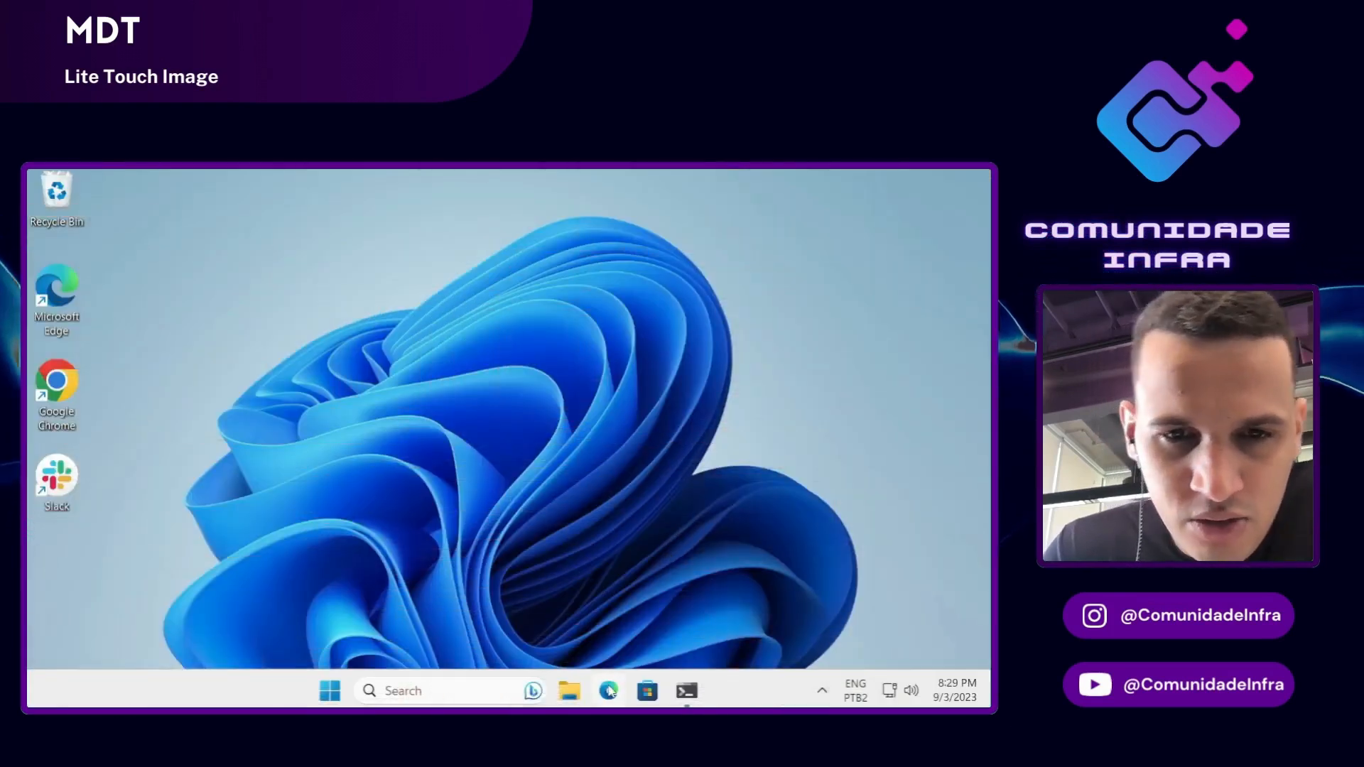
{"action": "right_click", "coordinate": [301, 216]}
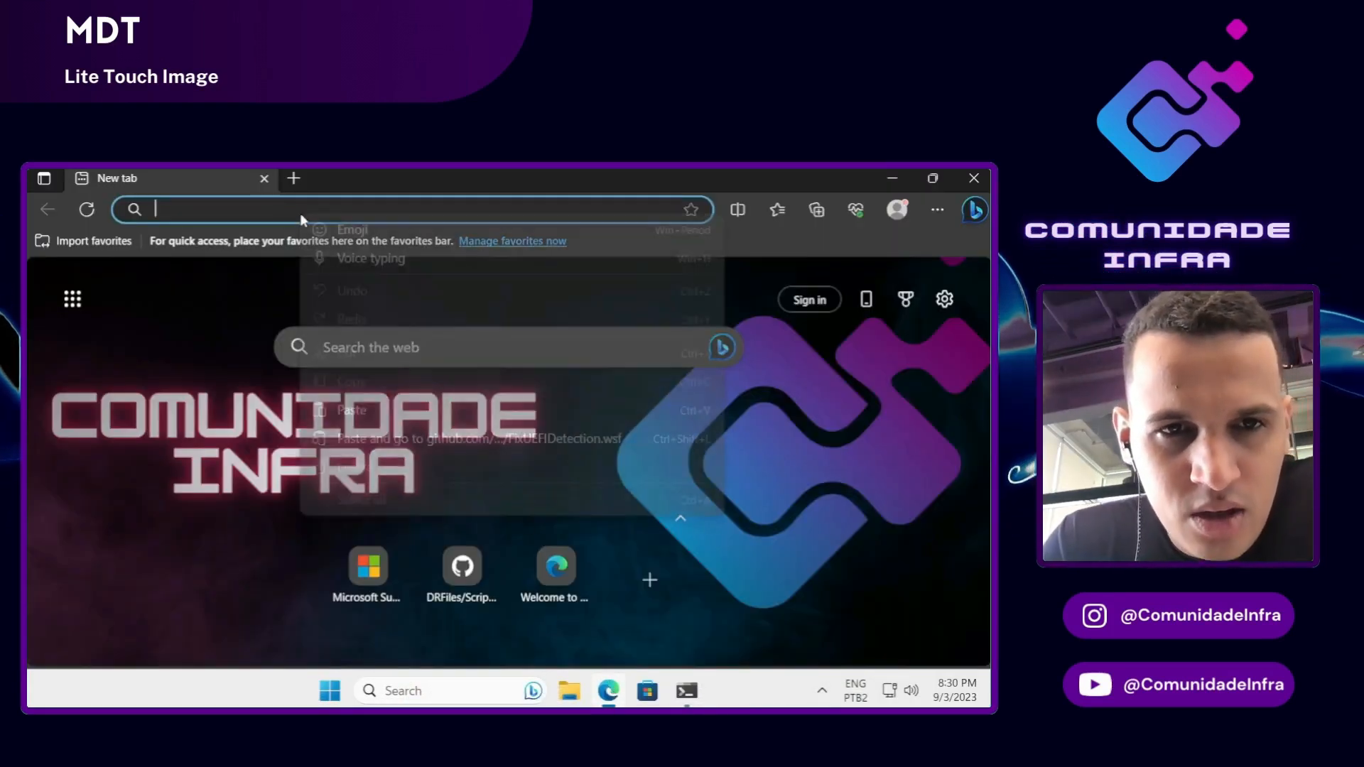
{"action": "left_click", "coordinate": [381, 402]}
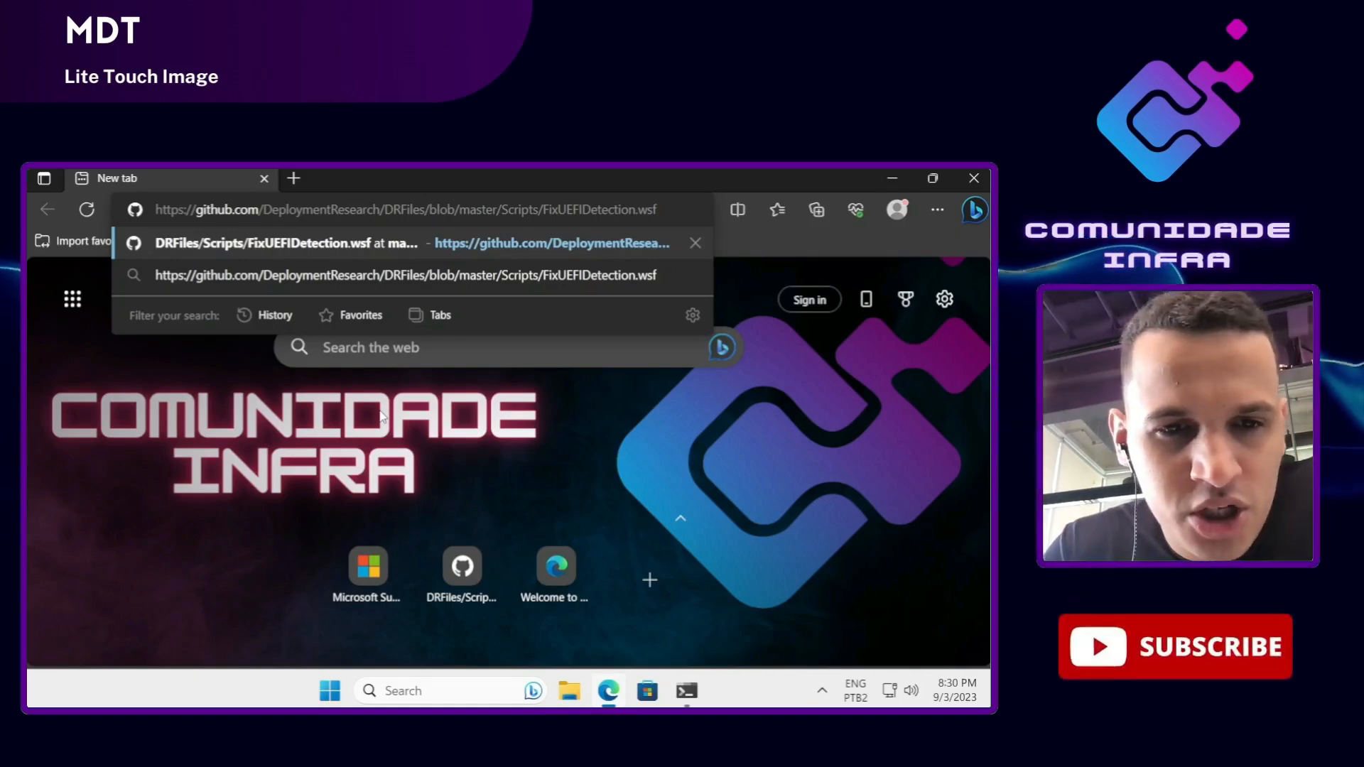
{"action": "key", "text": "Return"}
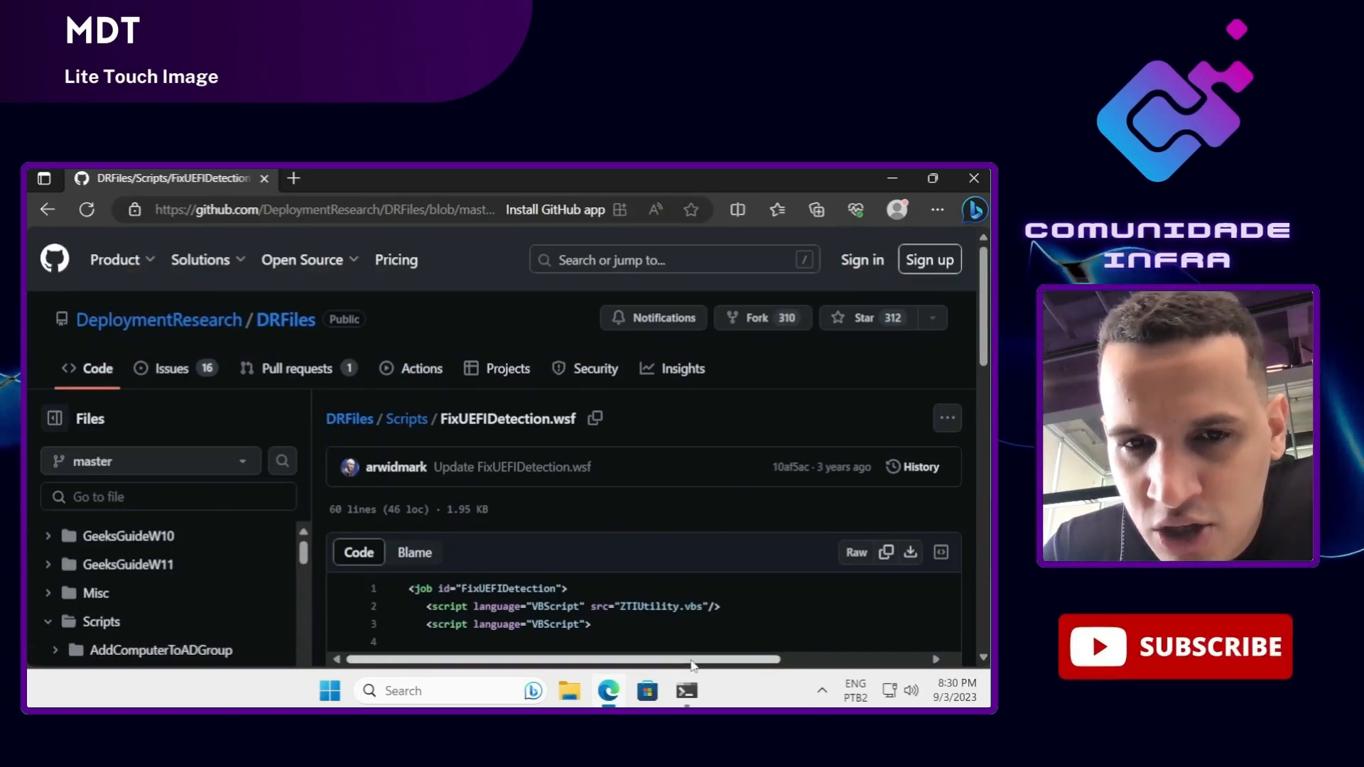
Step: Download the raw FixUEFIDetection.wsf file, keep it despite the warning, and show it in its folder
{"action": "left_click_drag", "start_coordinate": [691, 661], "coordinate": [732, 661]}
{"action": "scroll", "coordinate": [867, 540], "scroll_direction": "down", "scroll_amount": 1}
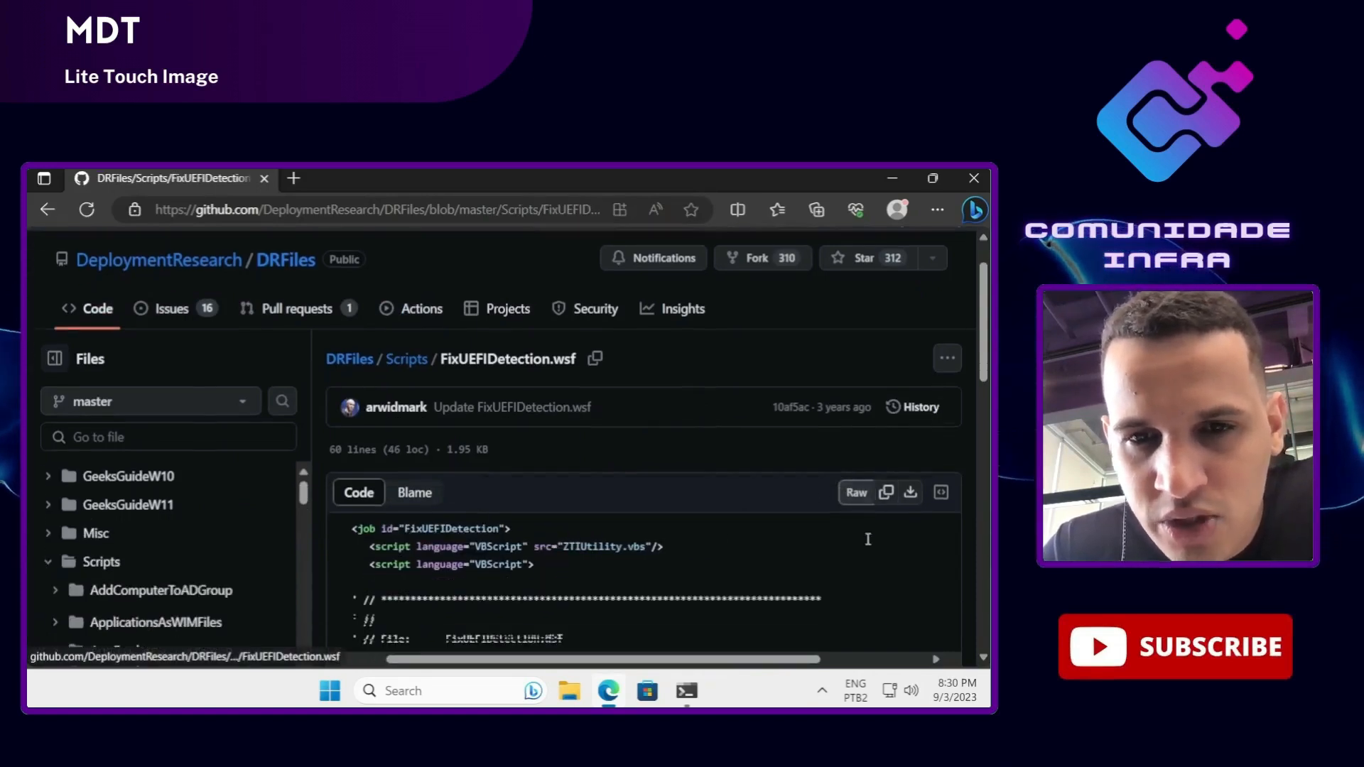
{"action": "left_click", "coordinate": [915, 492]}
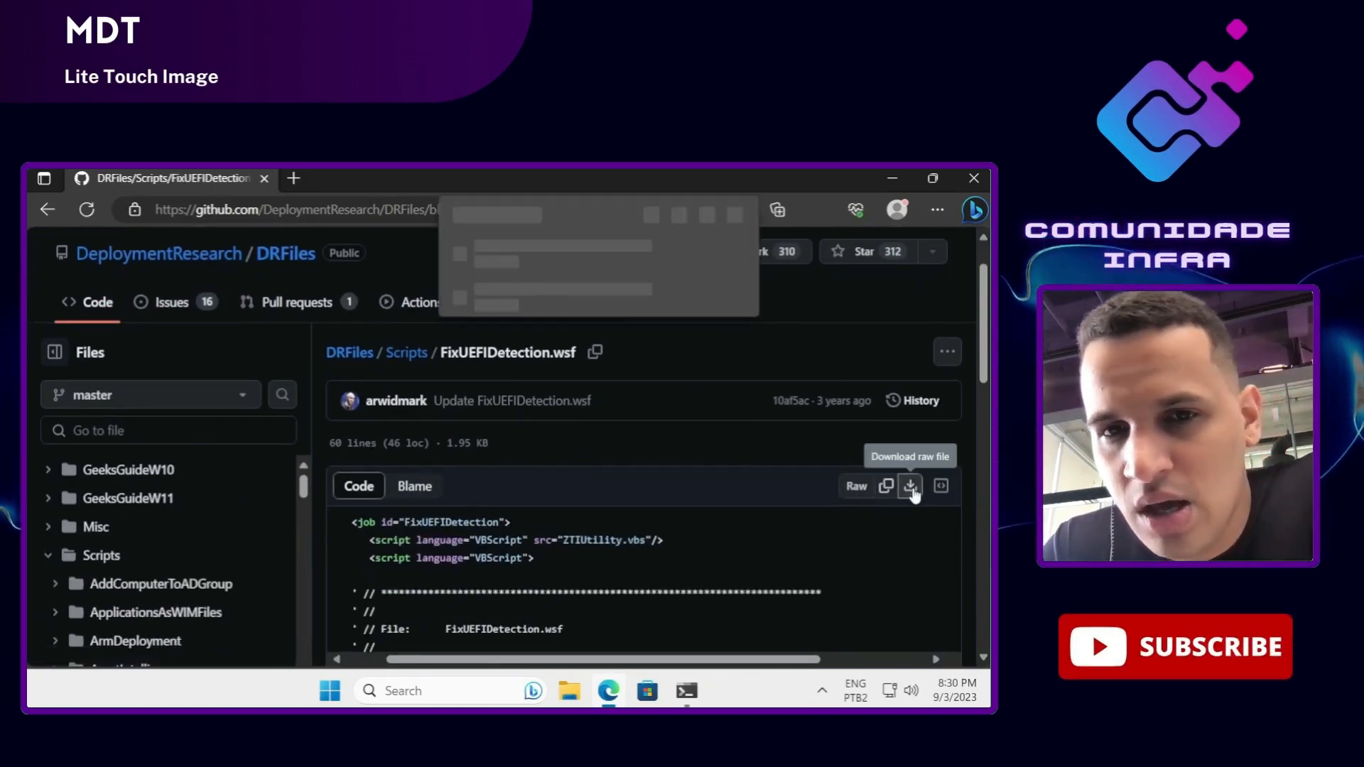
{"action": "left_click", "coordinate": [628, 318]}
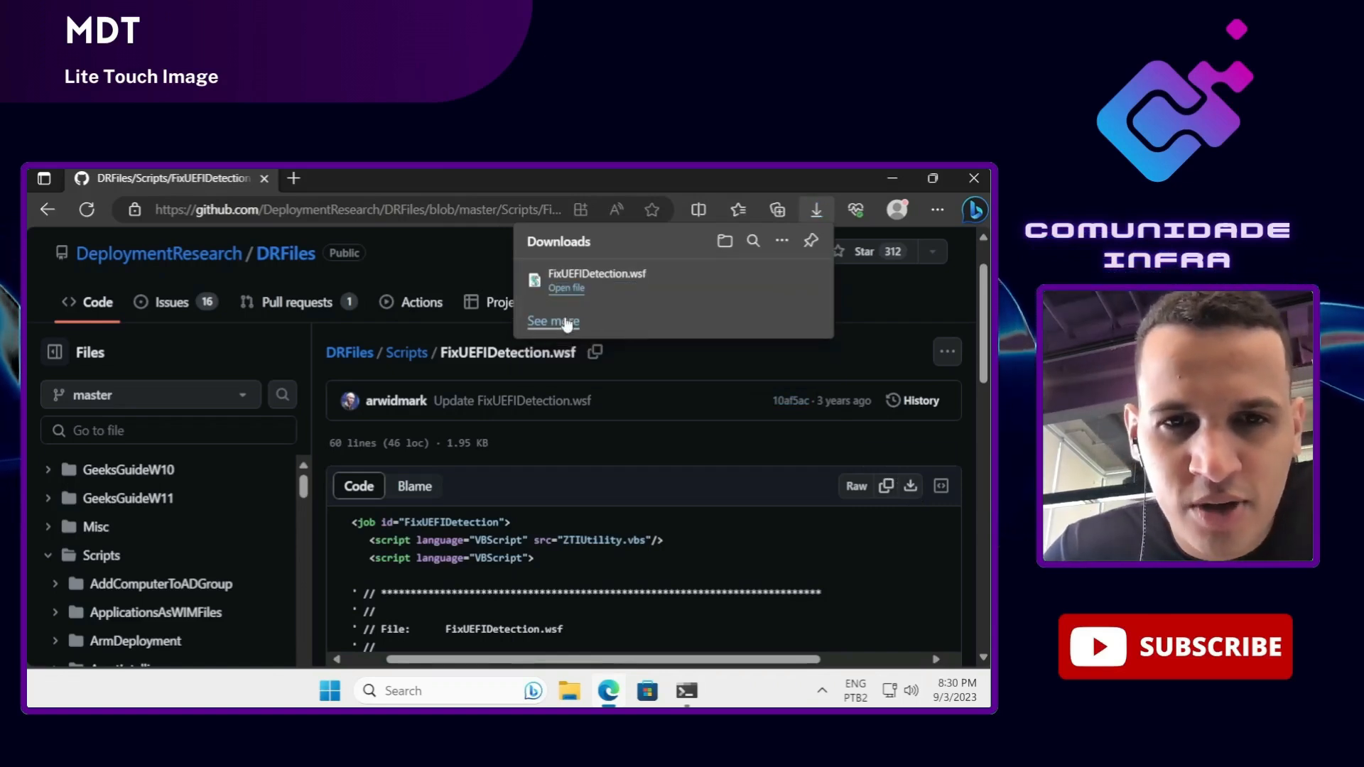
{"action": "left_click", "coordinate": [753, 282]}
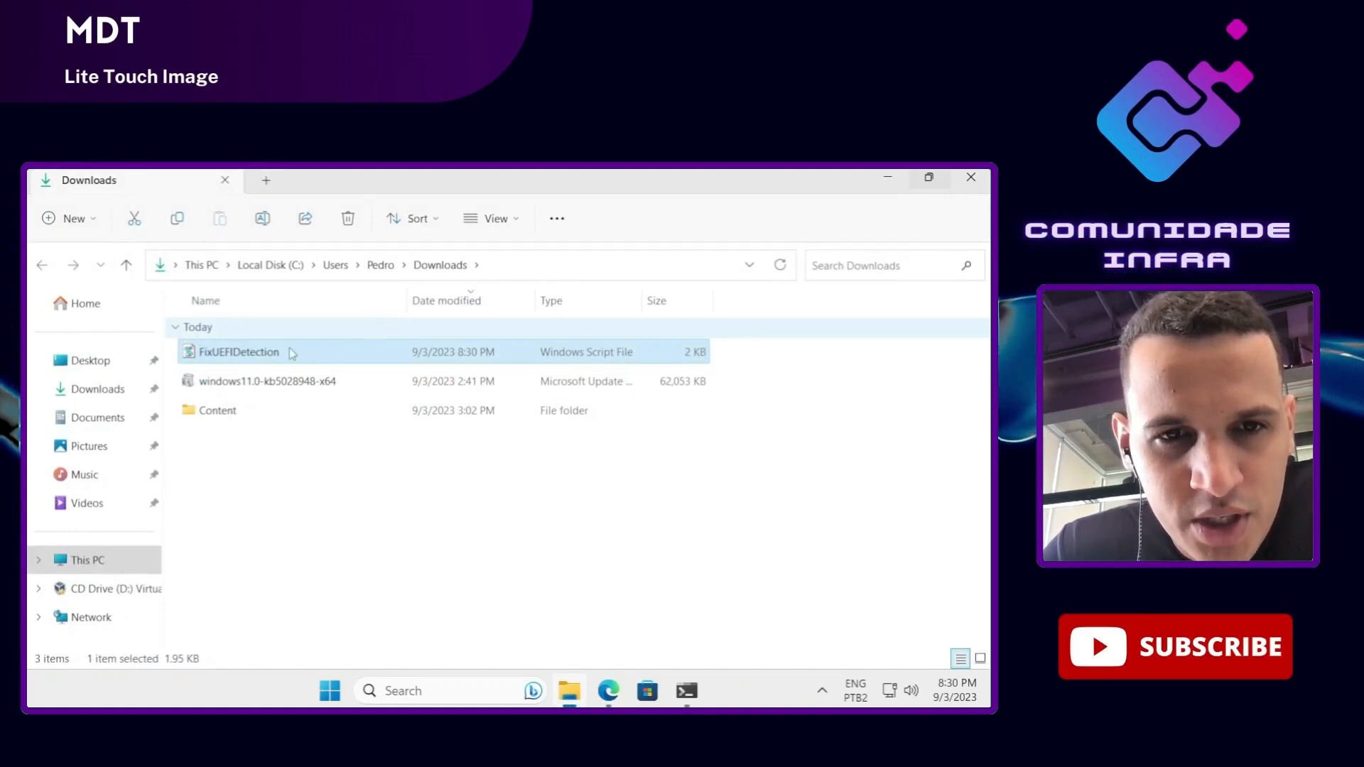
Step: Delete the windows11.0-kb5028948-x64 and Content downloads, then copy FixUEFIDetection.wsf
{"action": "left_click", "coordinate": [248, 387]}
{"action": "key", "text": "Delete"}
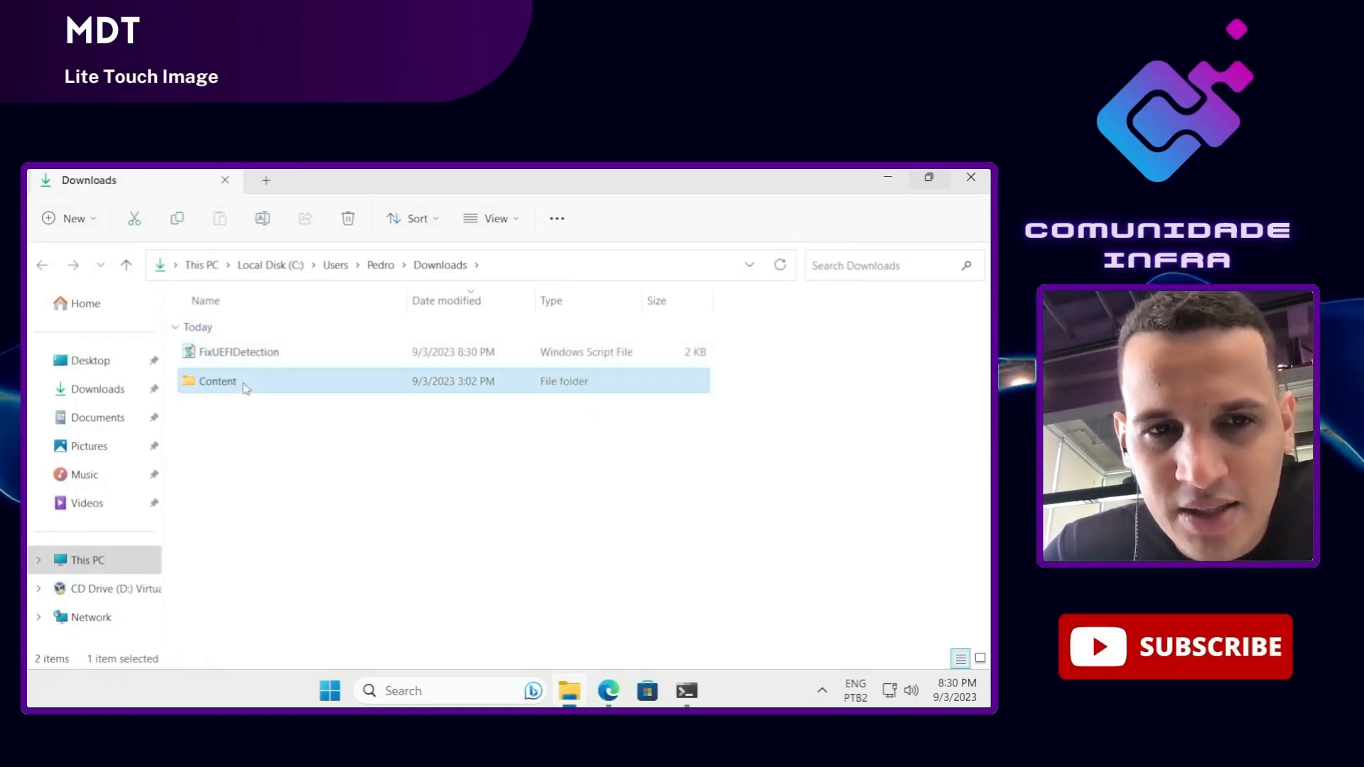
{"action": "key", "text": "Delete"}
{"action": "left_click", "coordinate": [227, 359]}
{"action": "right_click", "coordinate": [227, 358]}
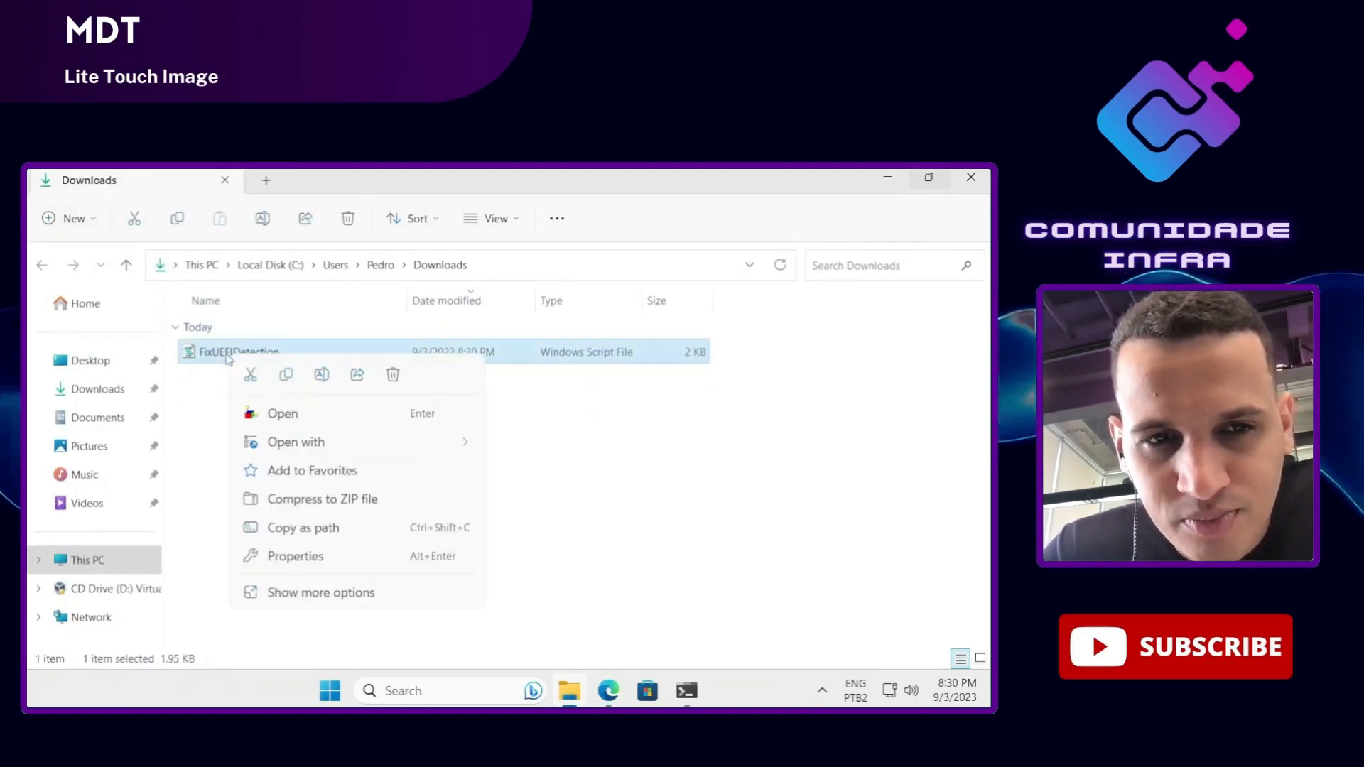
{"action": "left_click", "coordinate": [287, 376]}
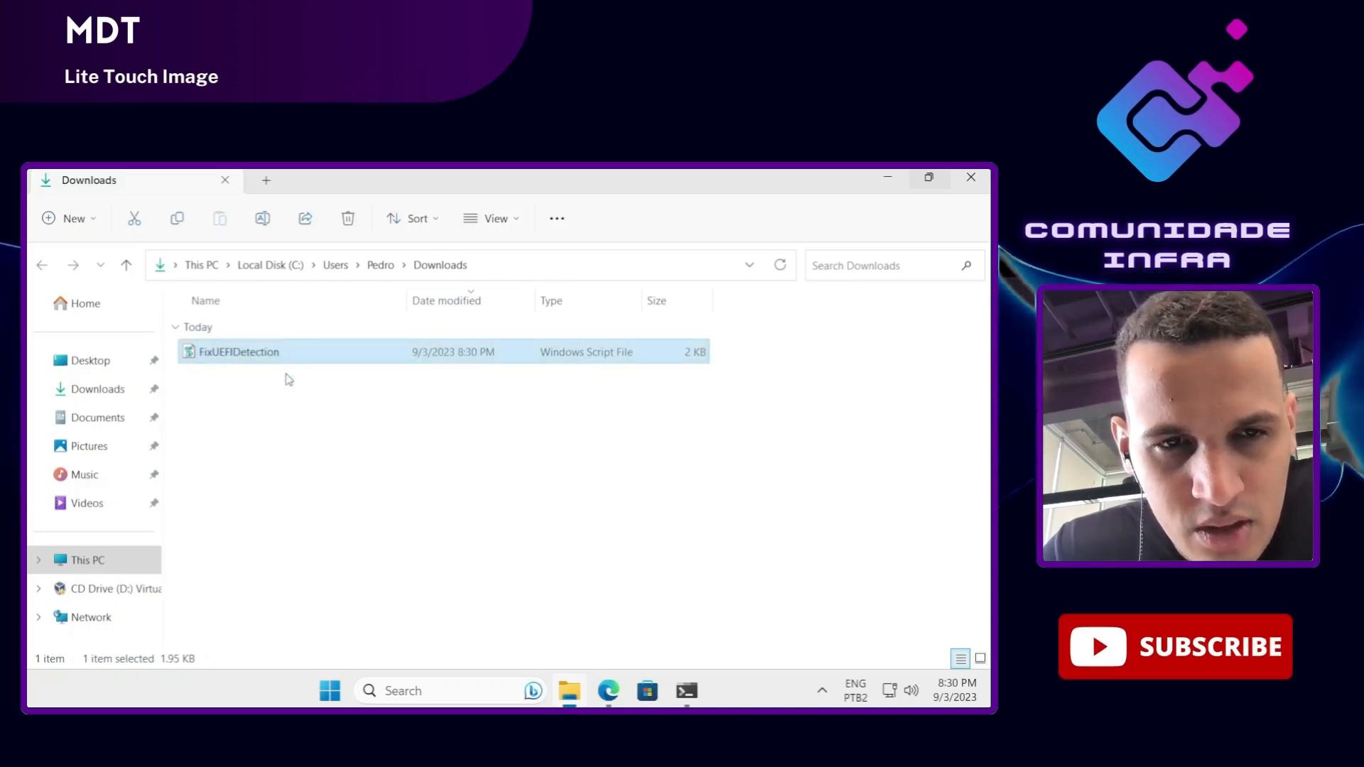
Step: Paste FixUEFIDetection.wsf into C:\DeploymentShare\Scripts and close File Explorer
{"action": "left_click", "coordinate": [107, 567]}
{"action": "double_click", "coordinate": [284, 338]}
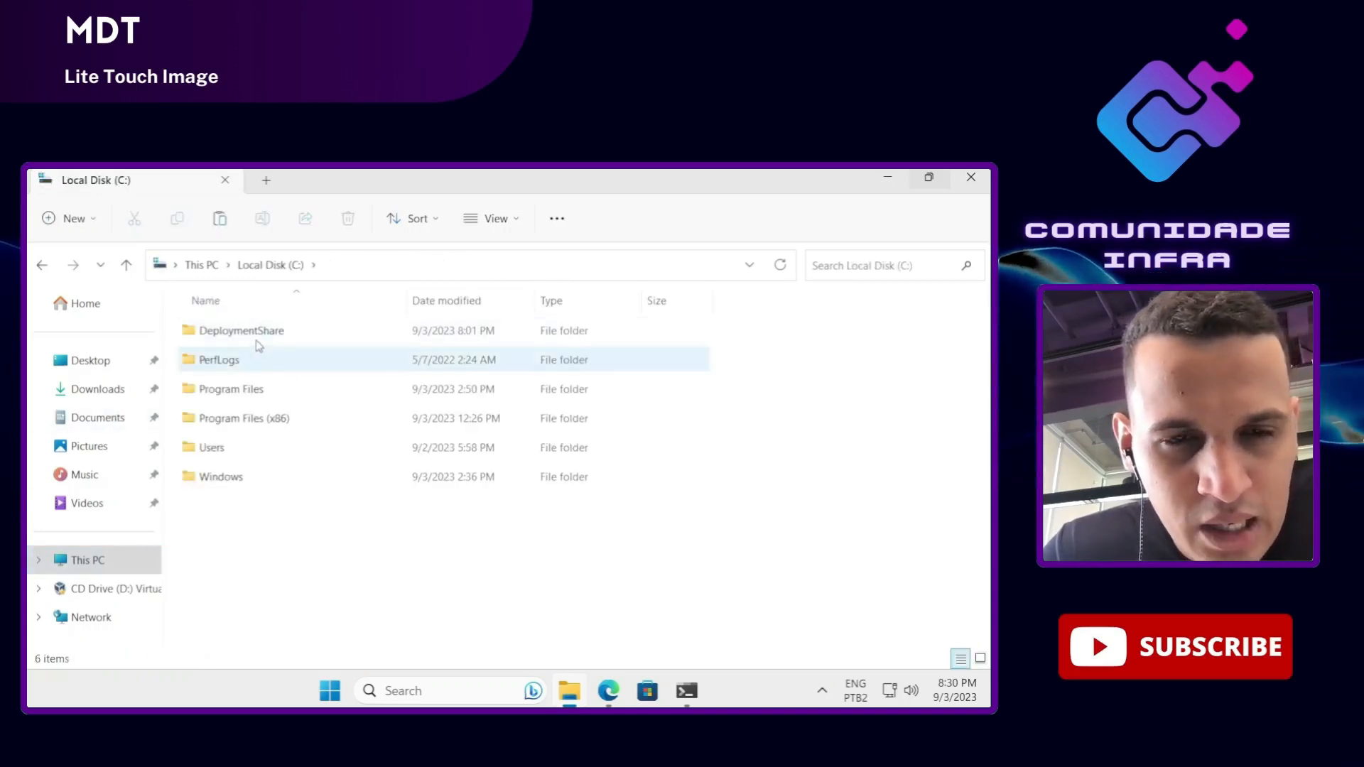
{"action": "double_click", "coordinate": [256, 341]}
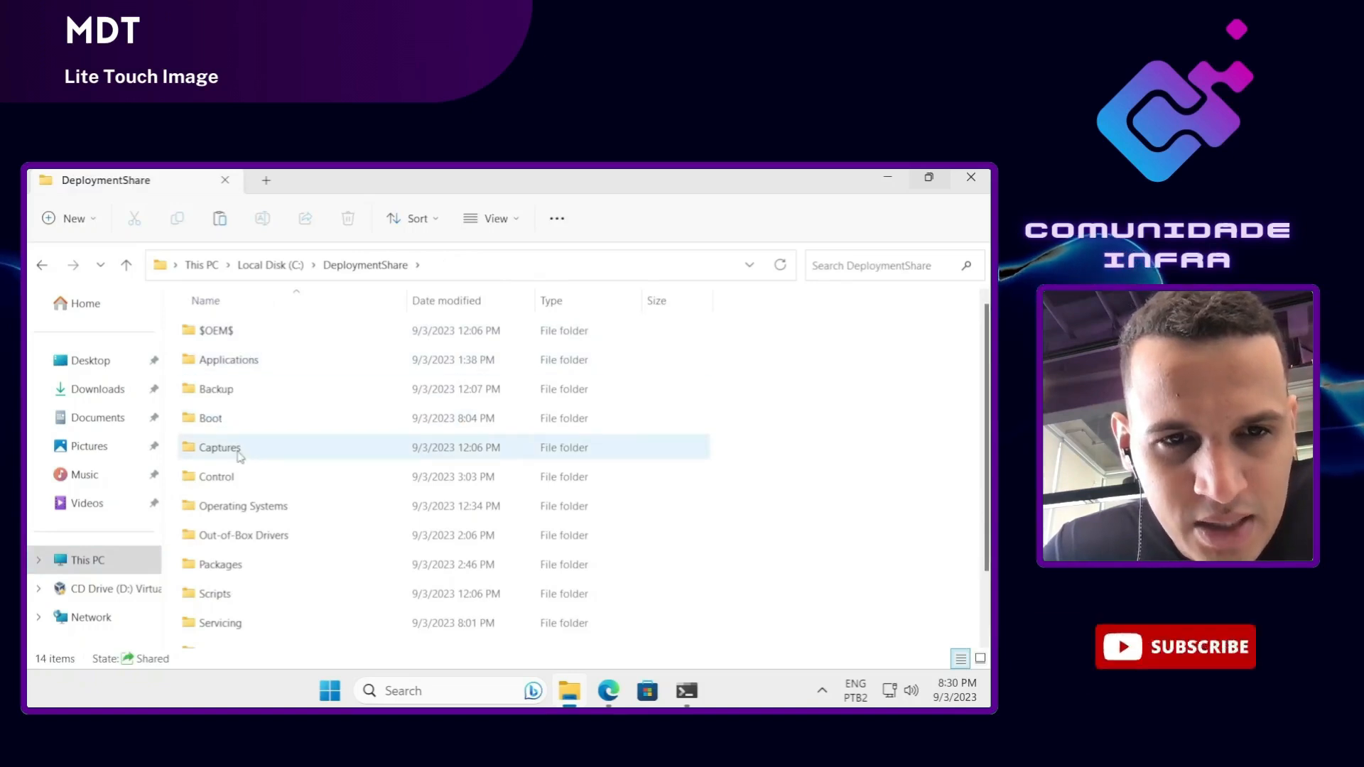
{"action": "double_click", "coordinate": [217, 593]}
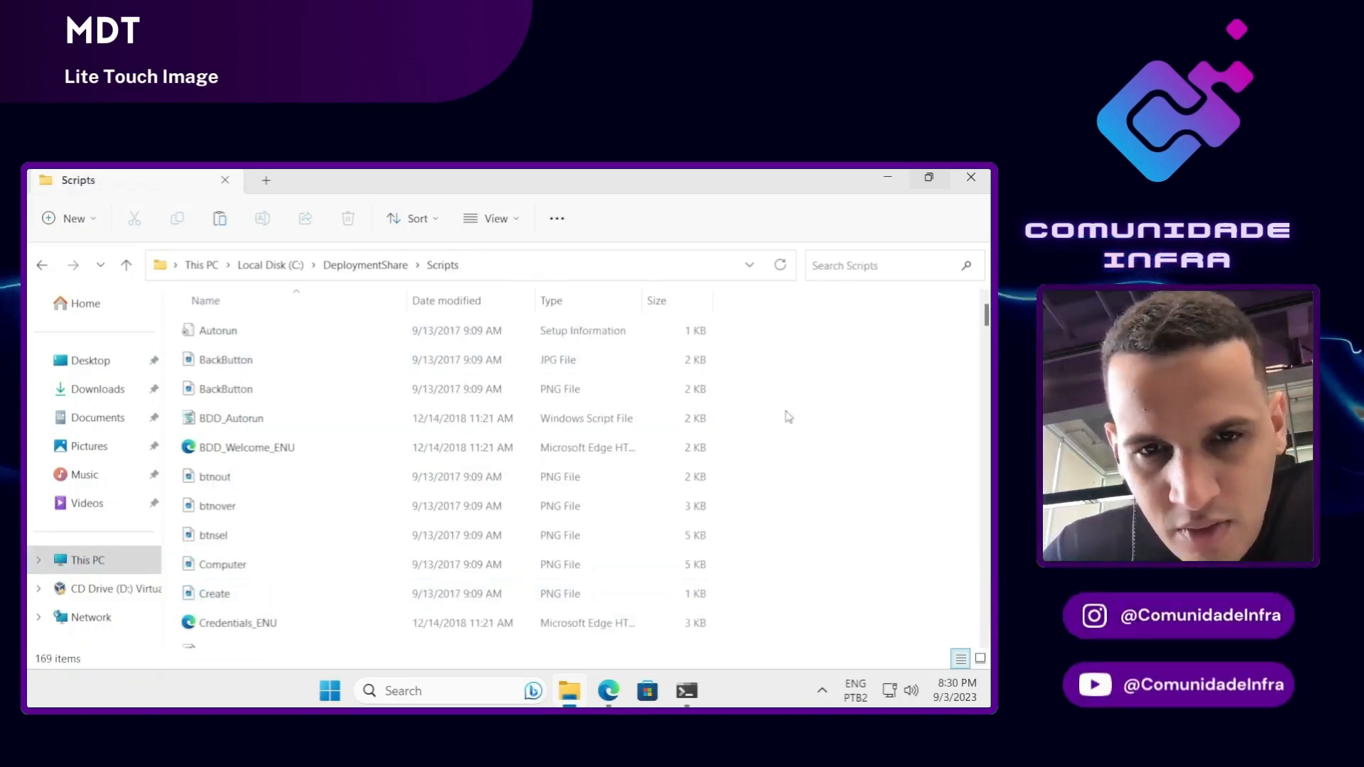
{"action": "right_click", "coordinate": [786, 412]}
{"action": "left_click", "coordinate": [573, 341]}
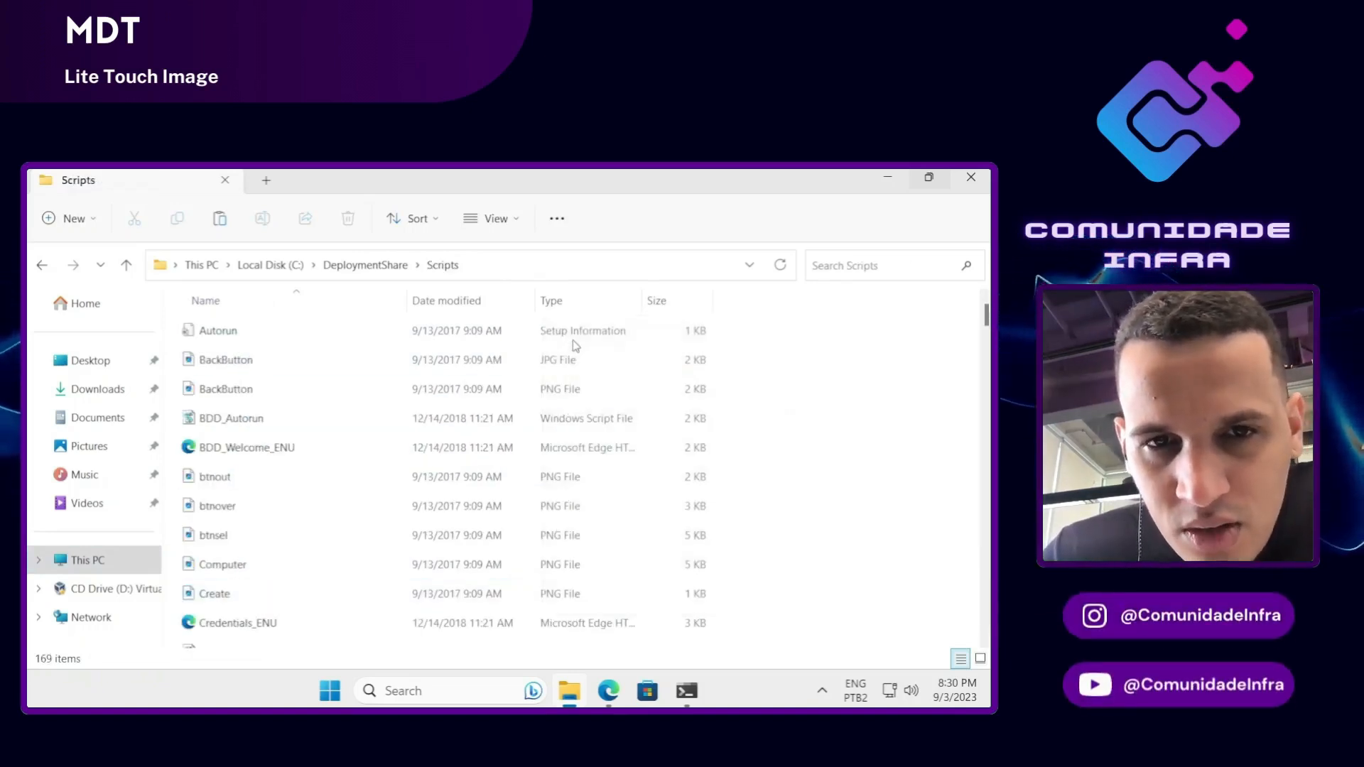
{"action": "scroll", "coordinate": [387, 618], "scroll_direction": "down", "scroll_amount": 5}
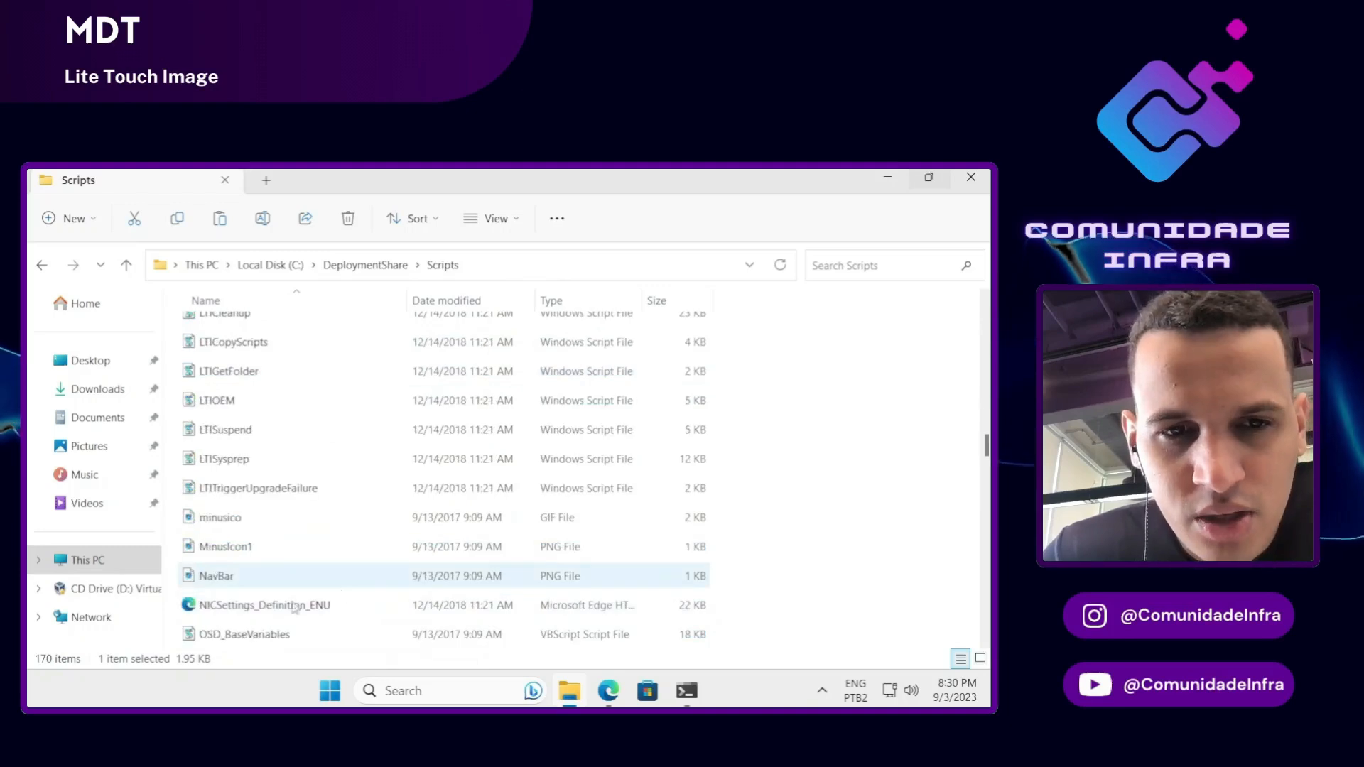
{"action": "left_click", "coordinate": [971, 179]}
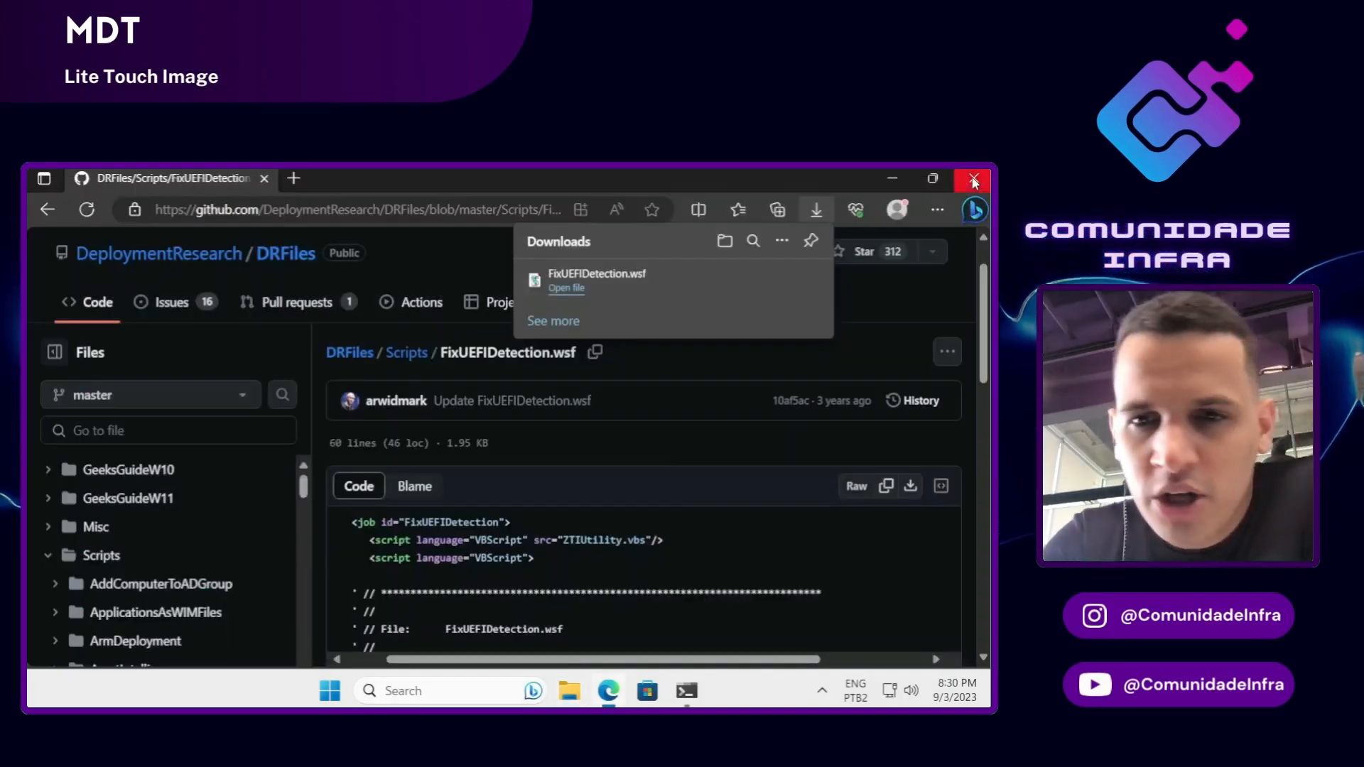
Step: Close the GitHub browser, launch Deployment Workbench, and show the Comunidade MDT share's Task Sequences
{"action": "left_click", "coordinate": [973, 178]}
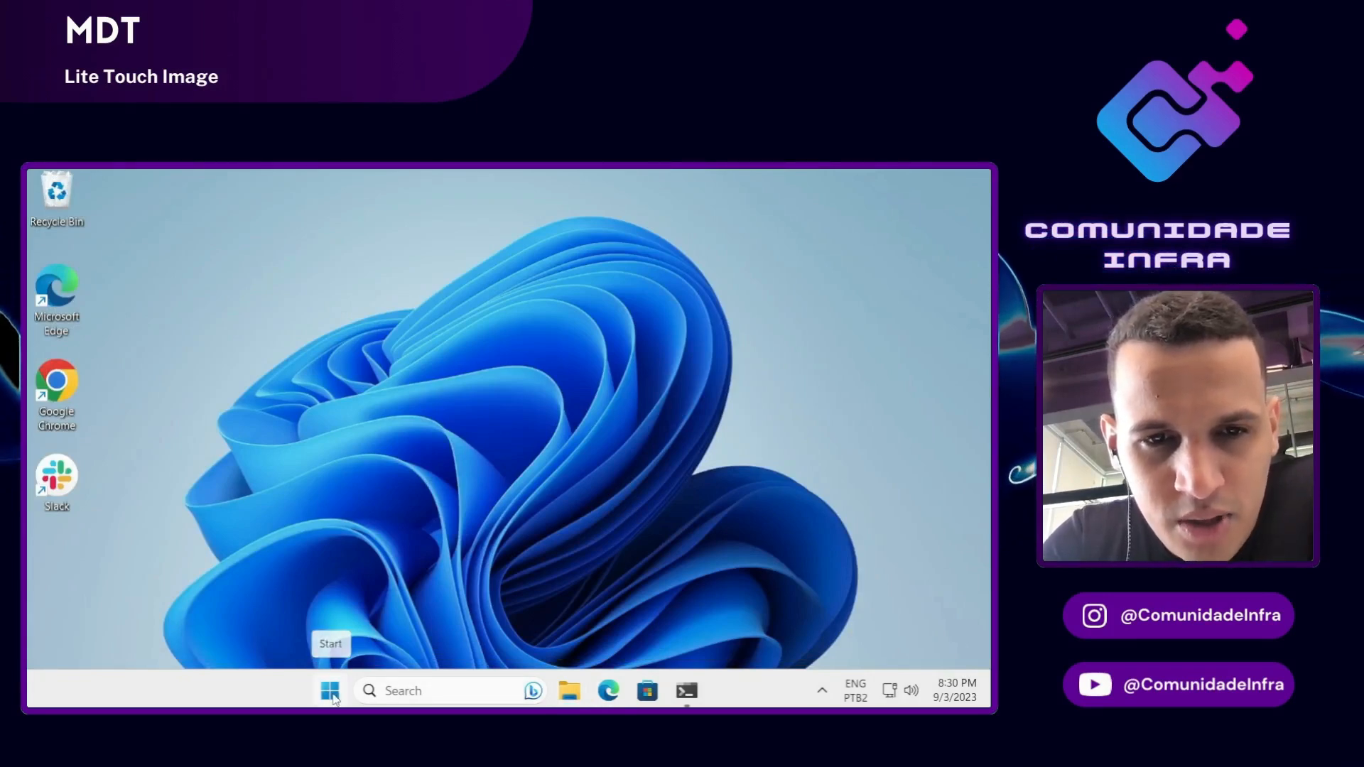
{"action": "left_click", "coordinate": [330, 691]}
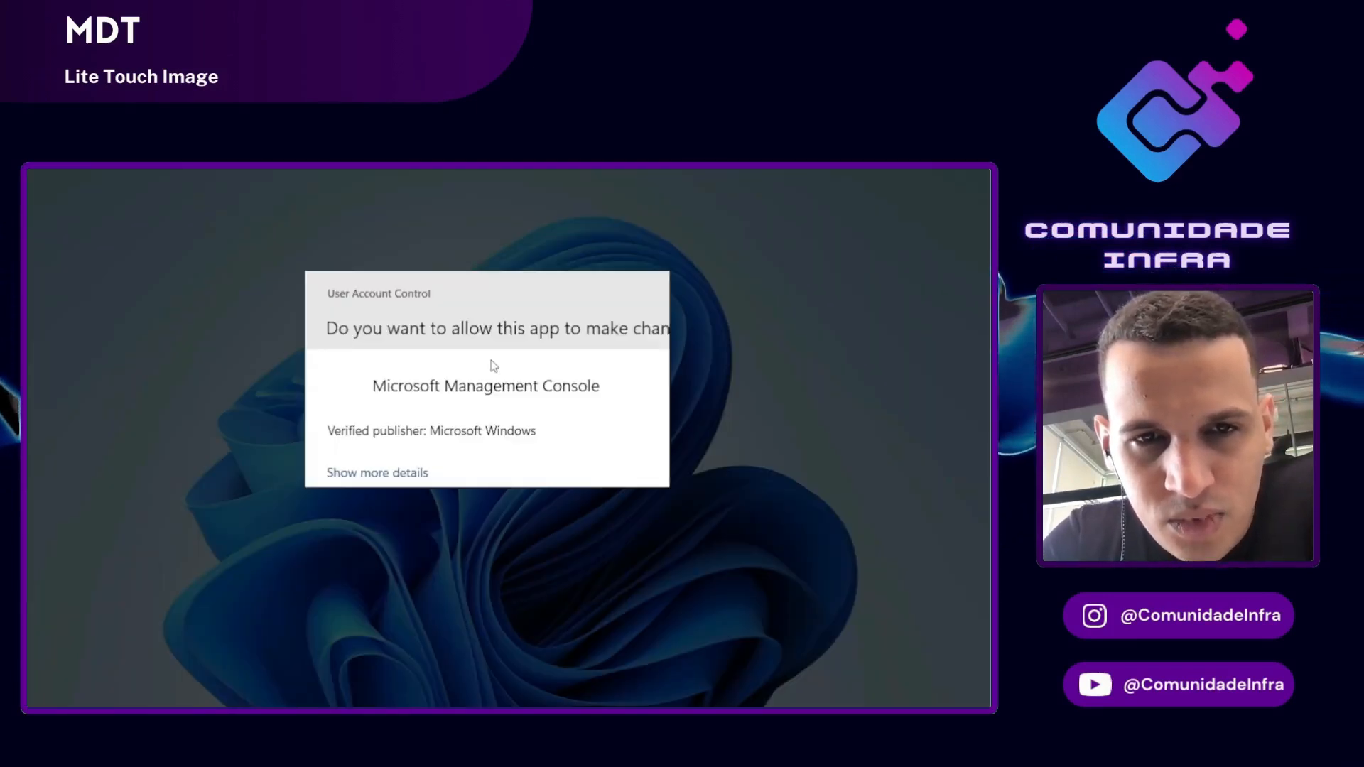
{"action": "left_click", "coordinate": [445, 568]}
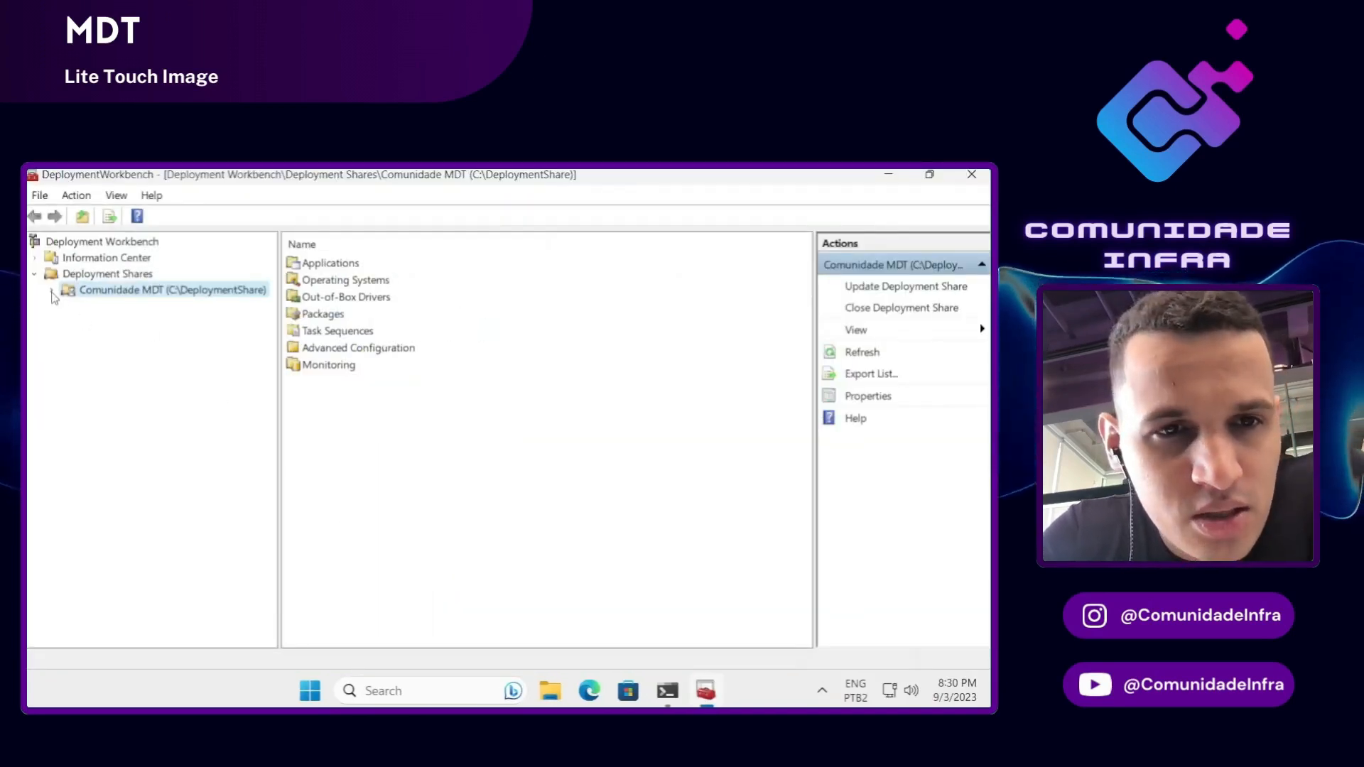
{"action": "left_click", "coordinate": [51, 290]}
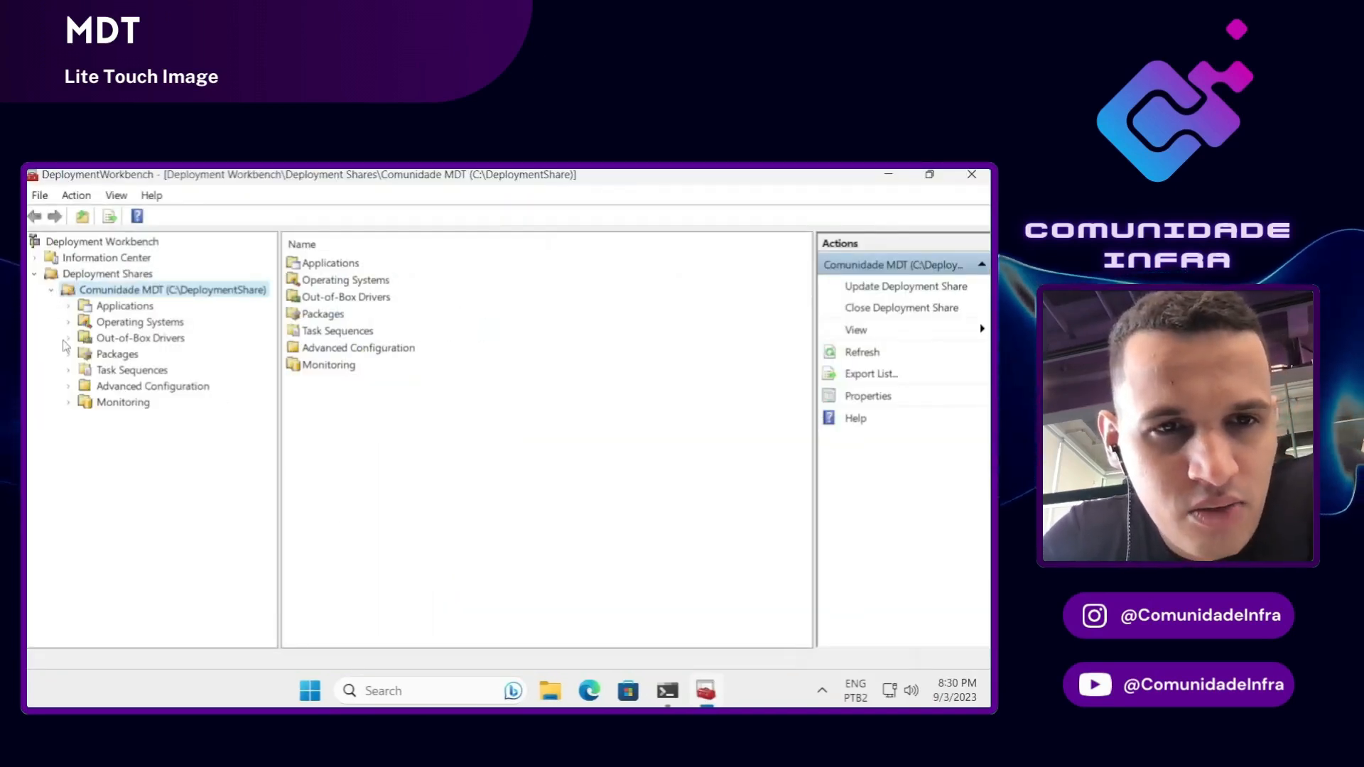
{"action": "left_click", "coordinate": [84, 373]}
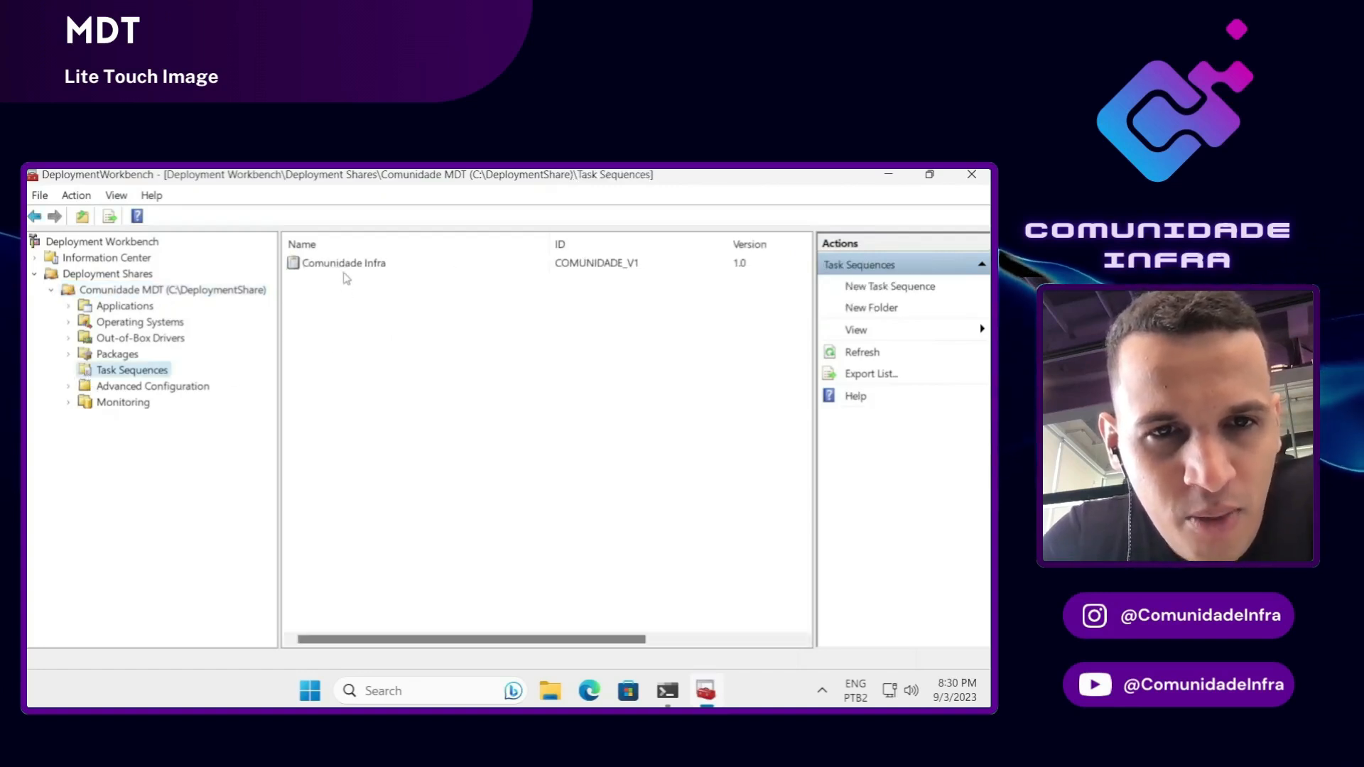
Step: Open Comunidade Infra's Properties and switch to its Task Sequence tab
{"action": "left_click", "coordinate": [346, 265]}
{"action": "right_click", "coordinate": [346, 264]}
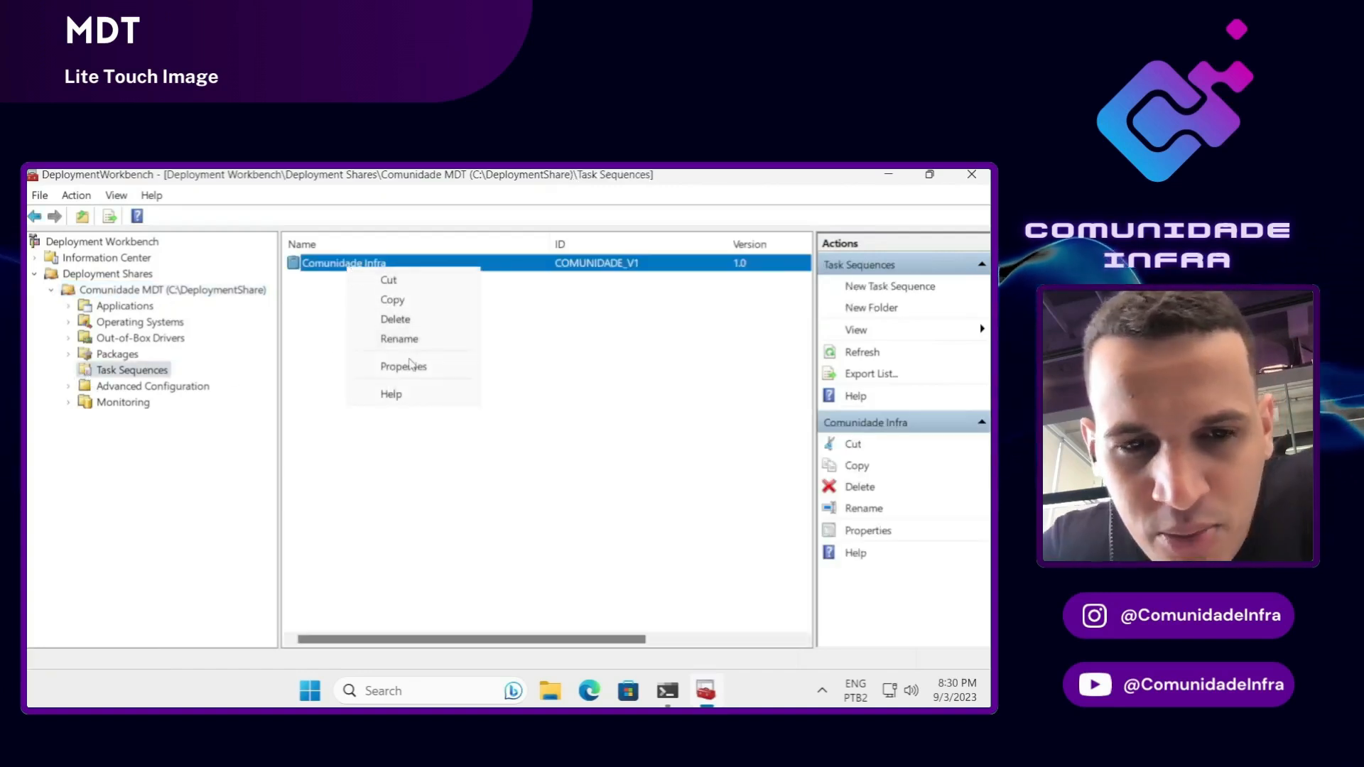
{"action": "left_click", "coordinate": [405, 364]}
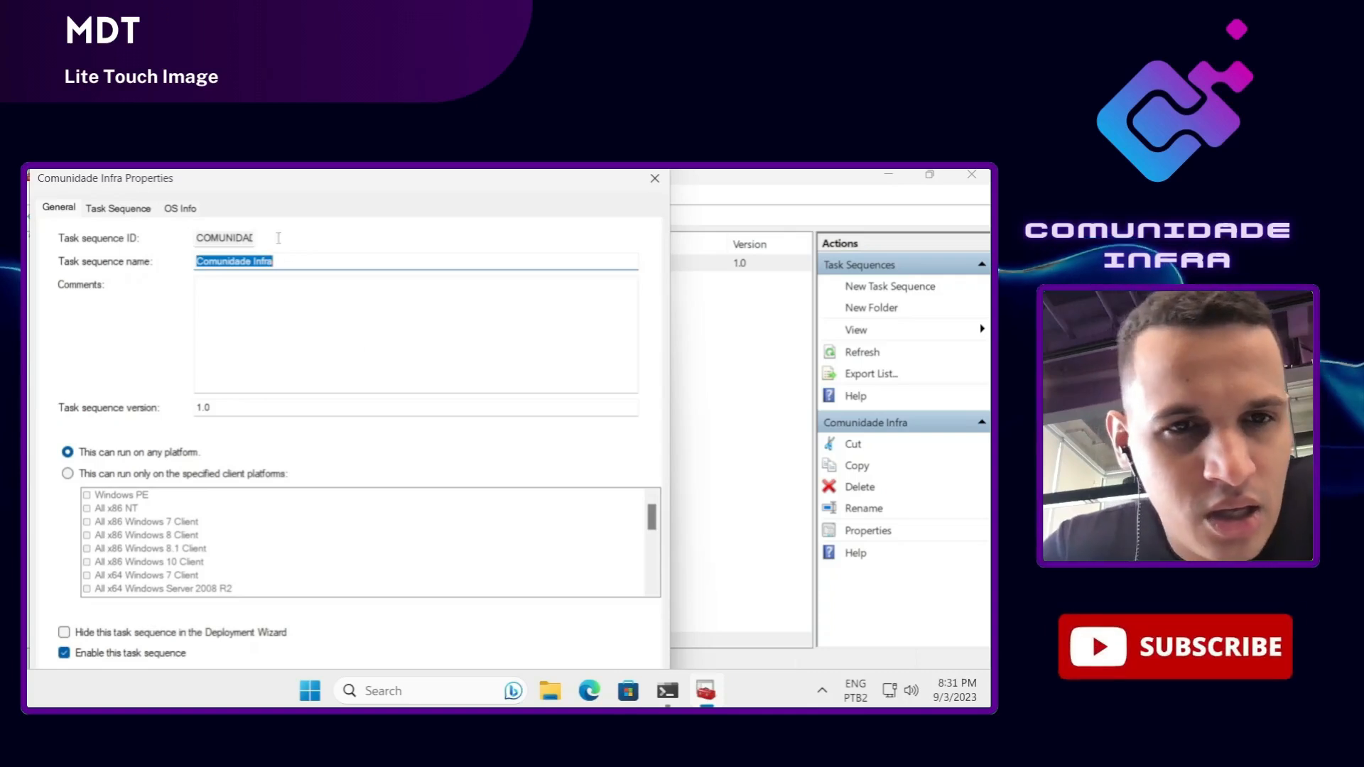
{"action": "left_click", "coordinate": [119, 208]}
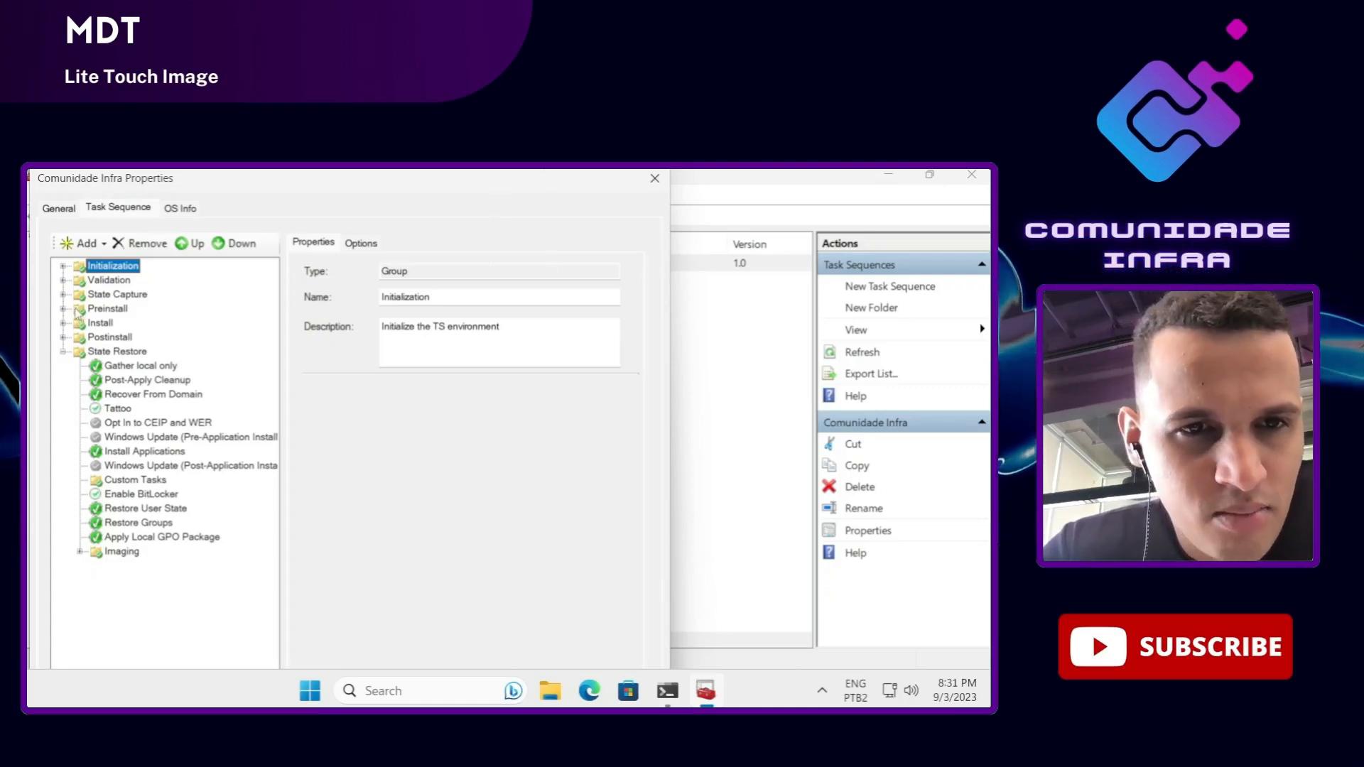
Step: Collapse State Restore, expand Preinstall and New Computer only, and select New Computer only
{"action": "left_click", "coordinate": [62, 351]}
{"action": "left_click", "coordinate": [64, 309]}
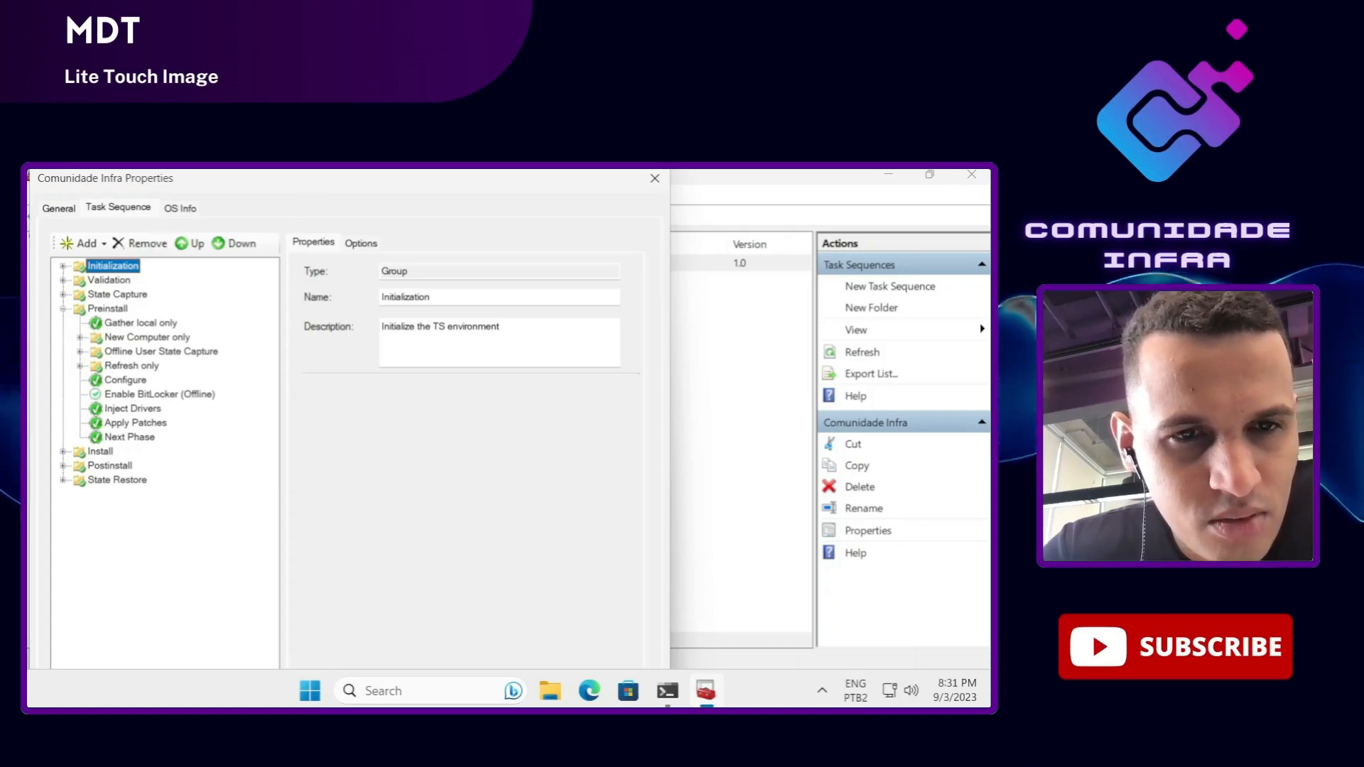
{"action": "left_click", "coordinate": [80, 337]}
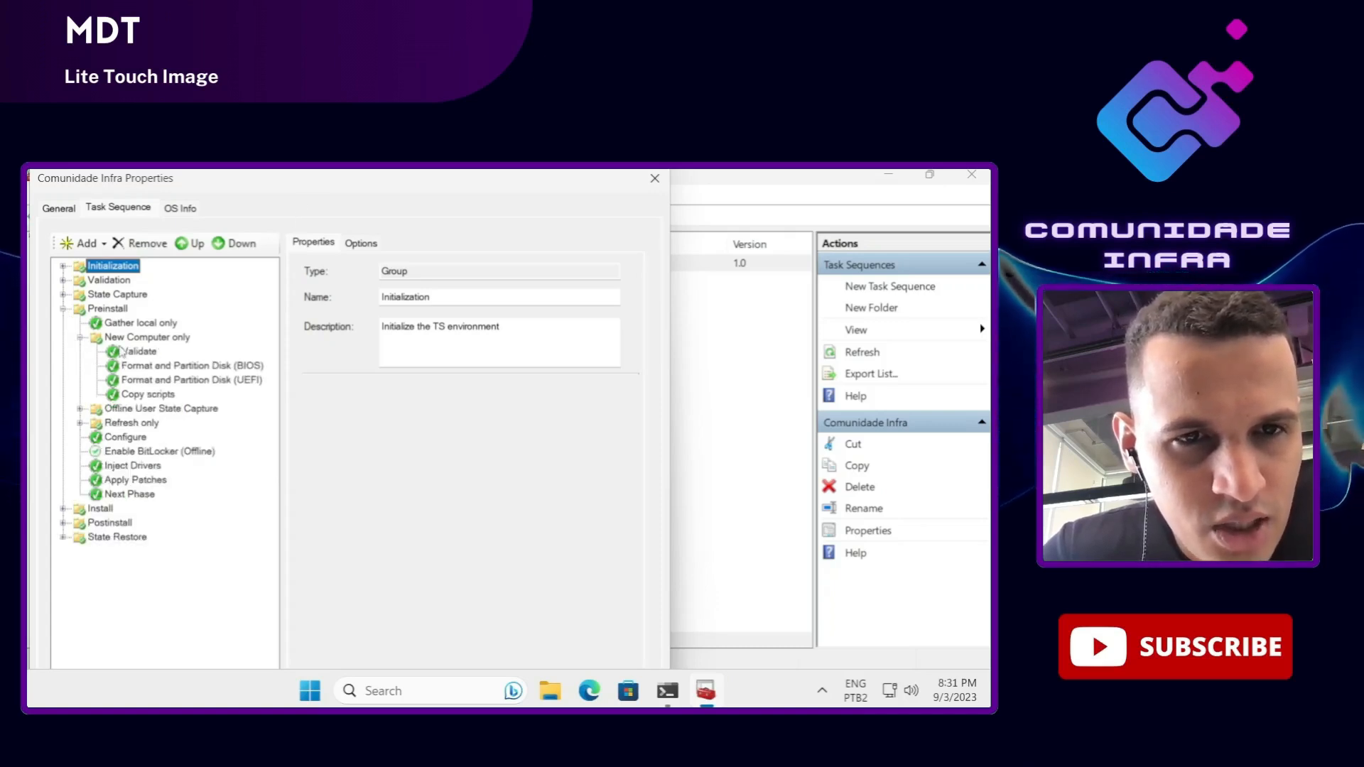
{"action": "left_click", "coordinate": [157, 340]}
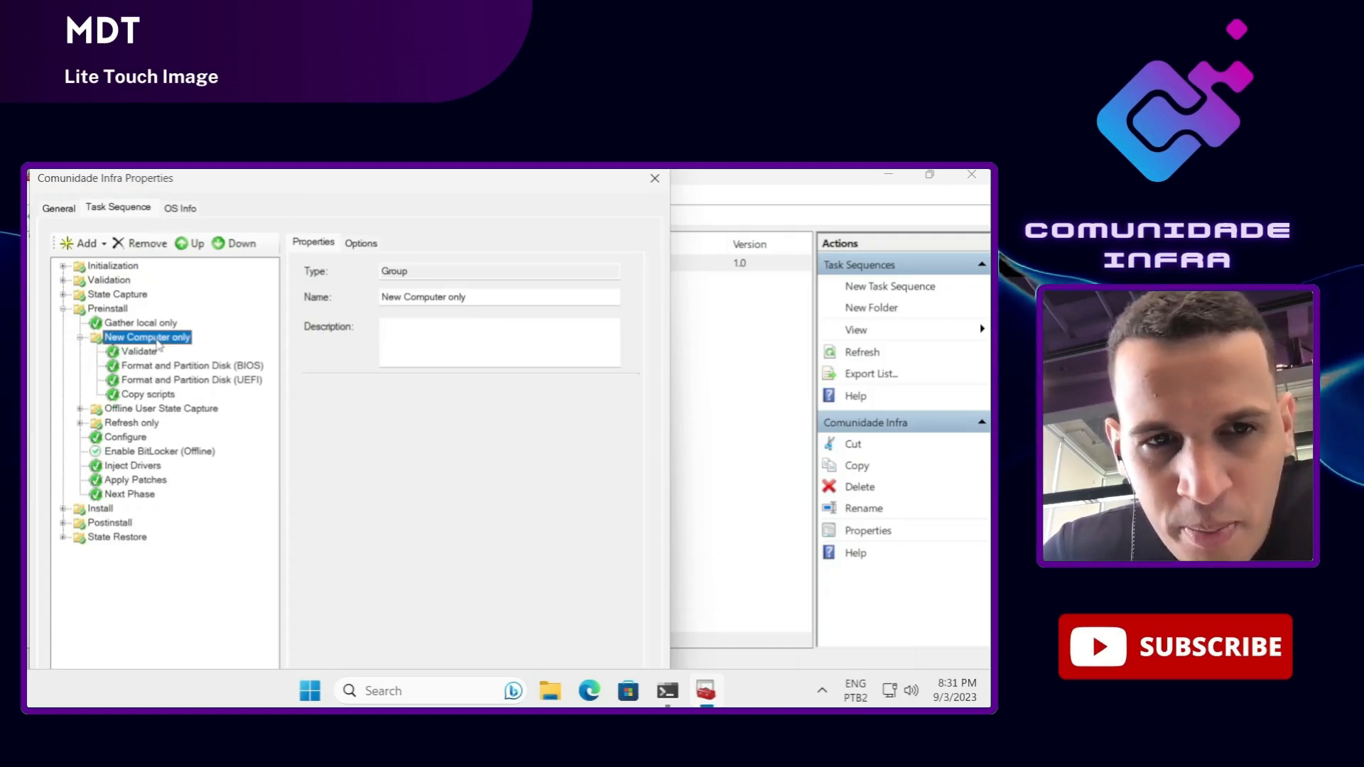
Step: Show the Add menu's General step types for the New Computer only group
{"action": "right_click", "coordinate": [158, 344]}
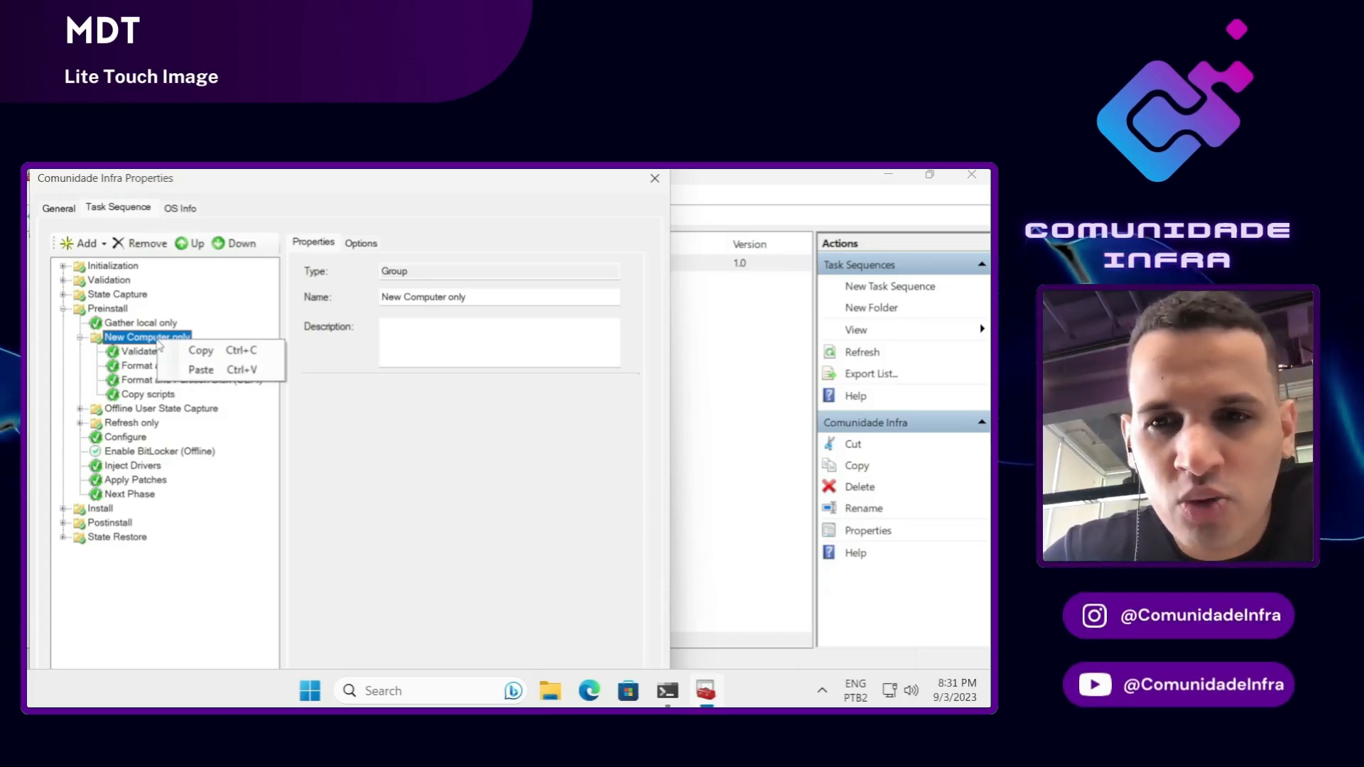
{"action": "left_click", "coordinate": [147, 340]}
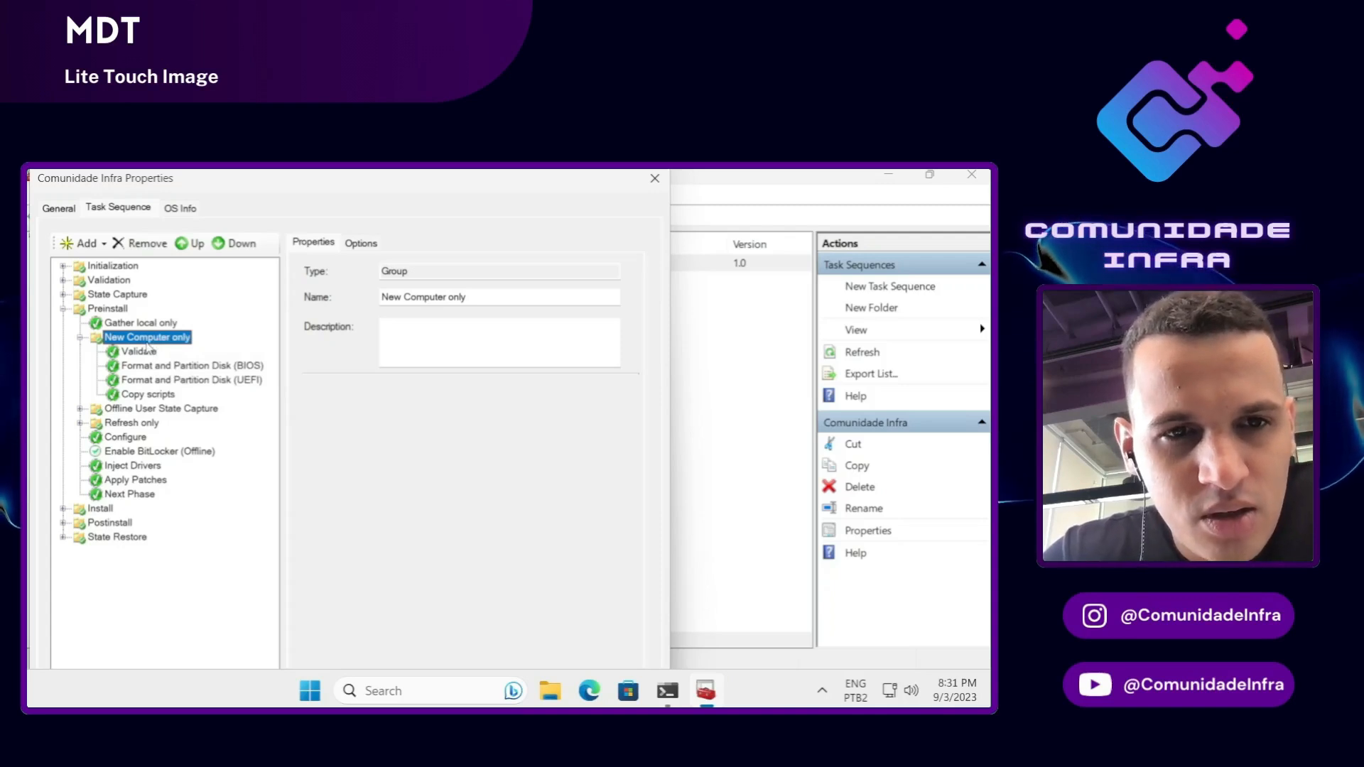
{"action": "left_click", "coordinate": [103, 245]}
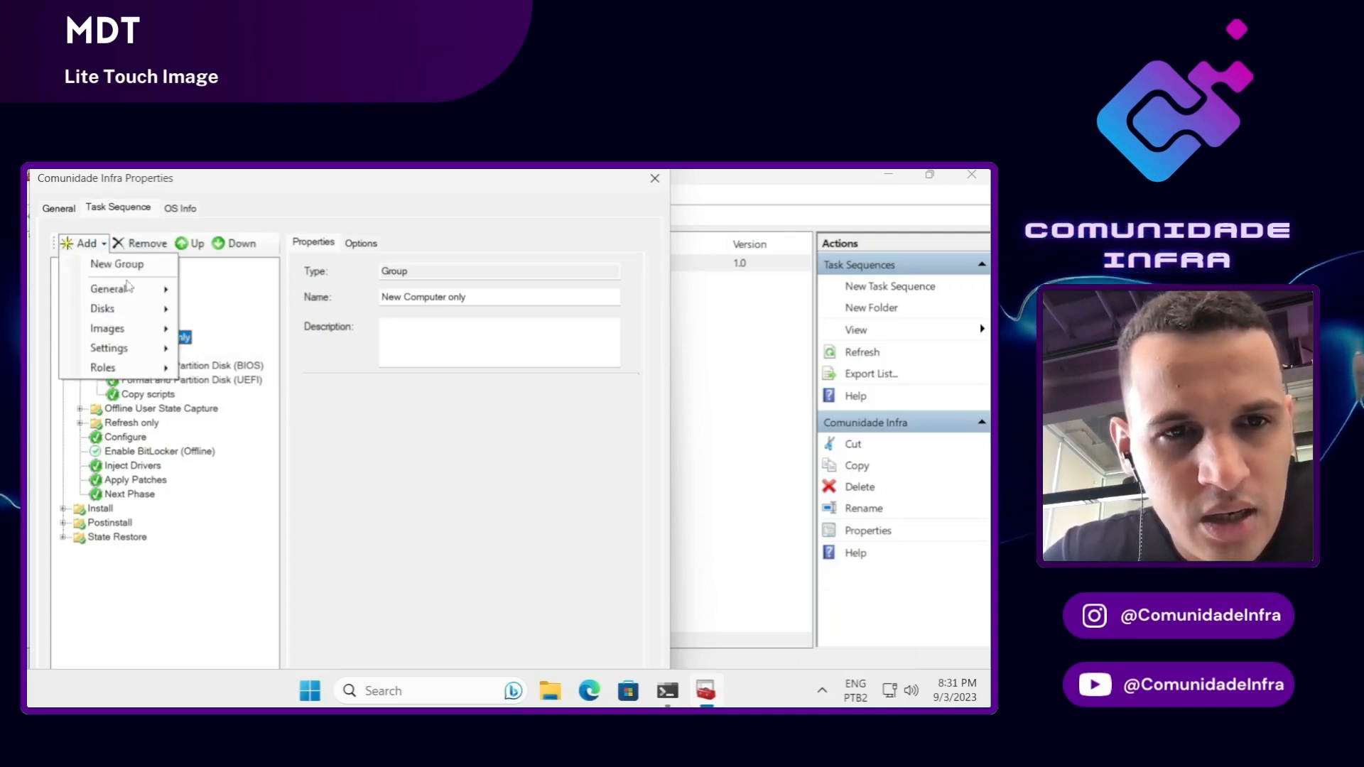
{"action": "mouse_move", "coordinate": [153, 350]}
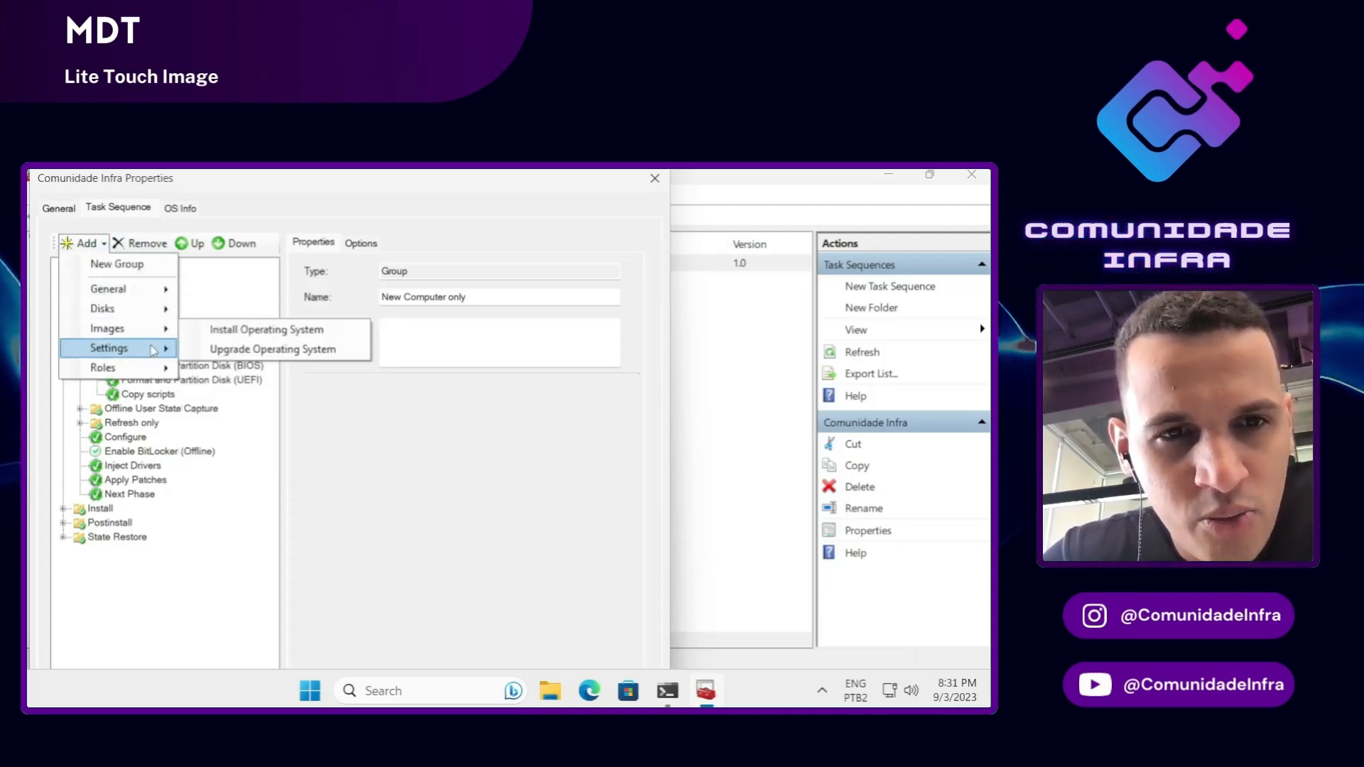
{"action": "mouse_move", "coordinate": [143, 289]}
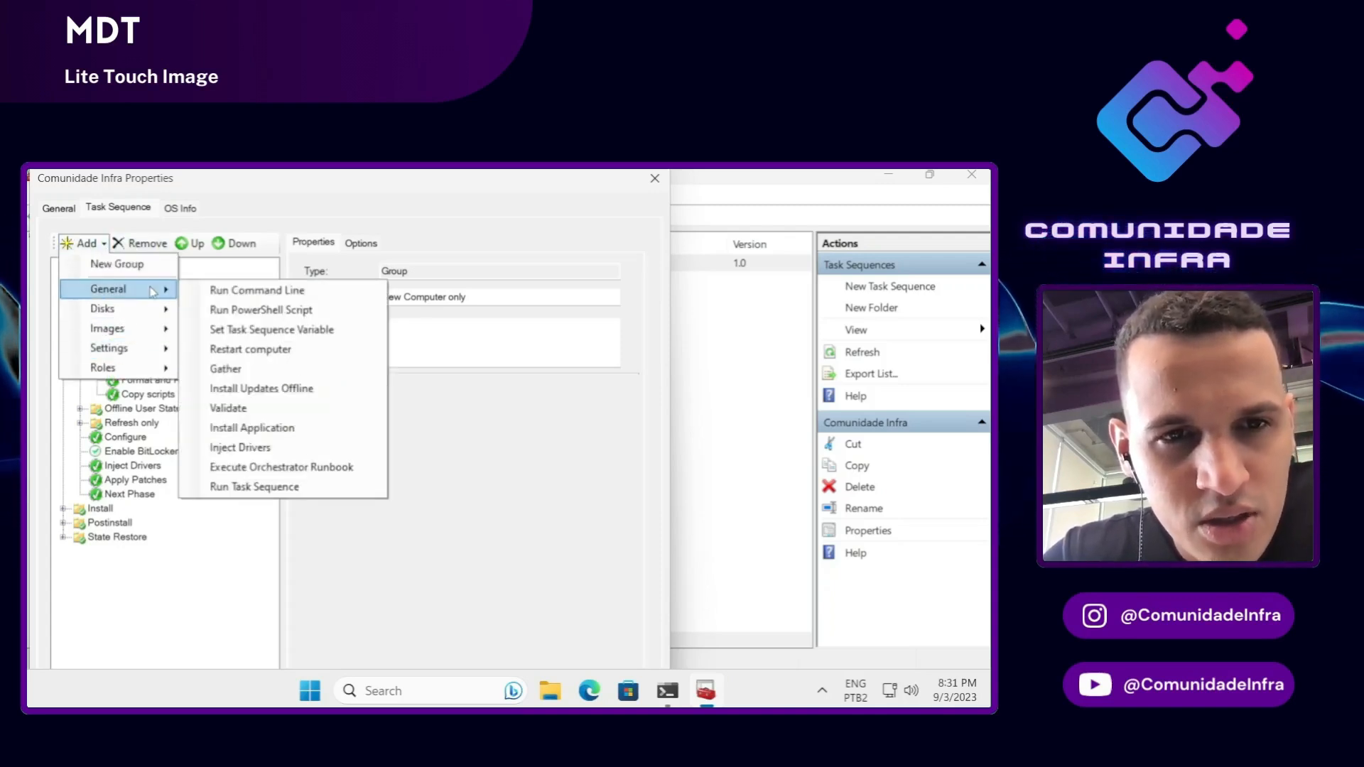
Step: Add a Run Command Line step to New Computer only and name it 'Fix UEFI Detection'
{"action": "left_click", "coordinate": [310, 289]}
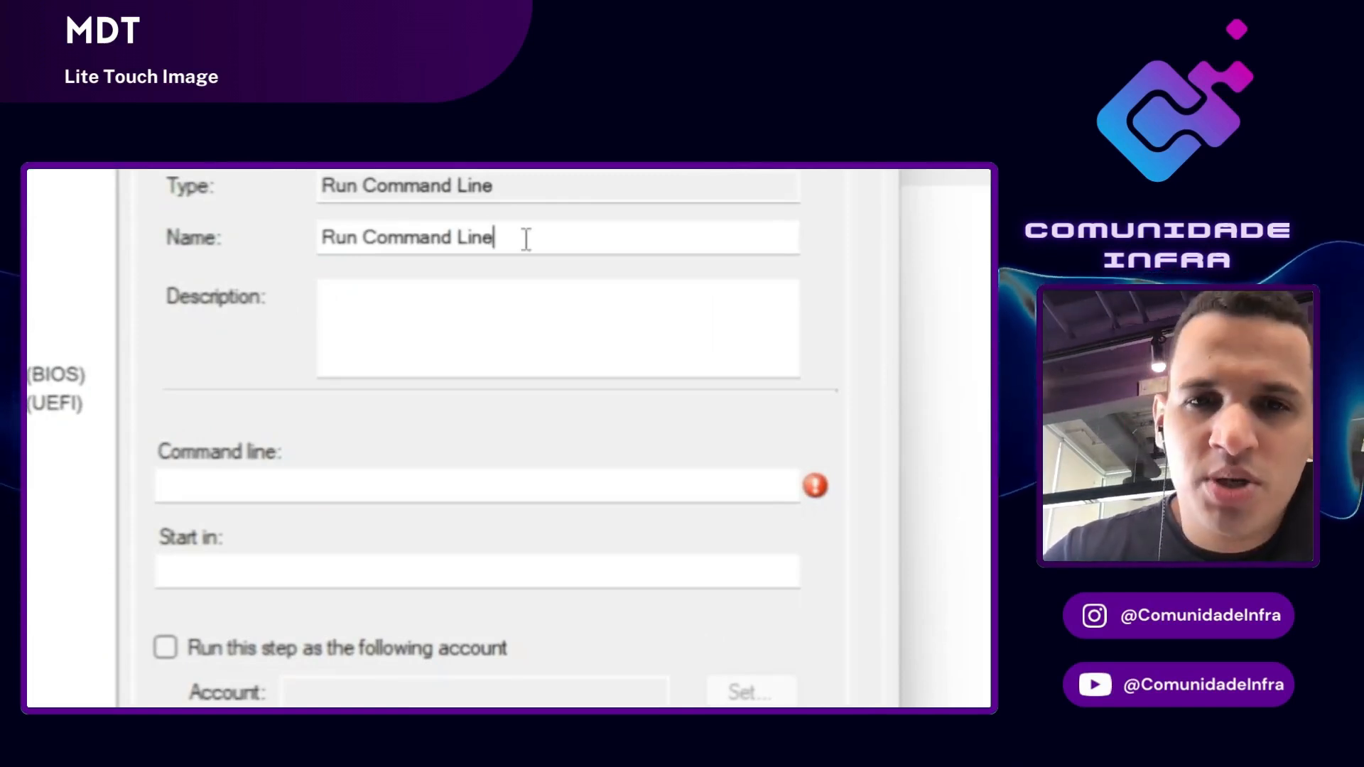
{"action": "left_click_drag", "start_coordinate": [523, 238], "coordinate": [241, 248]}
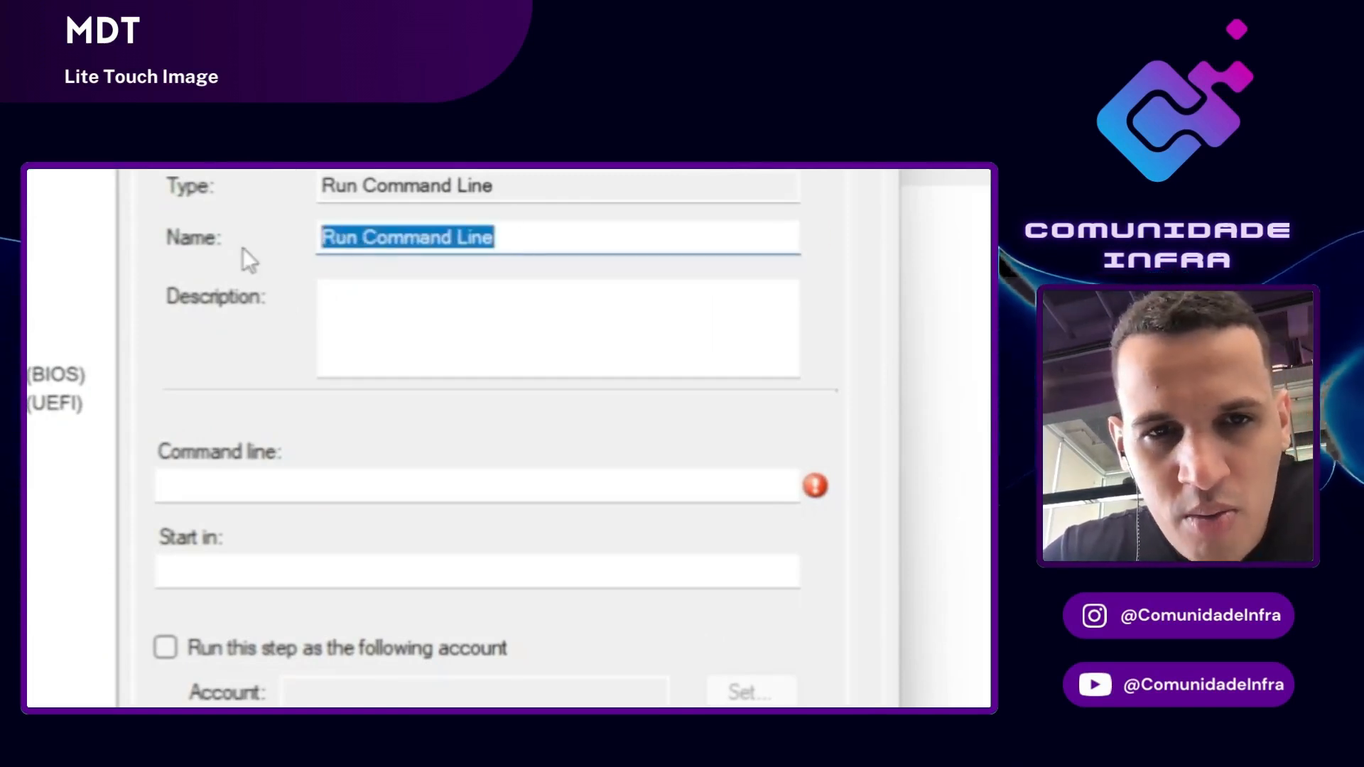
{"action": "key", "text": "BackSpace"}
{"action": "type", "text": "Fiz"}
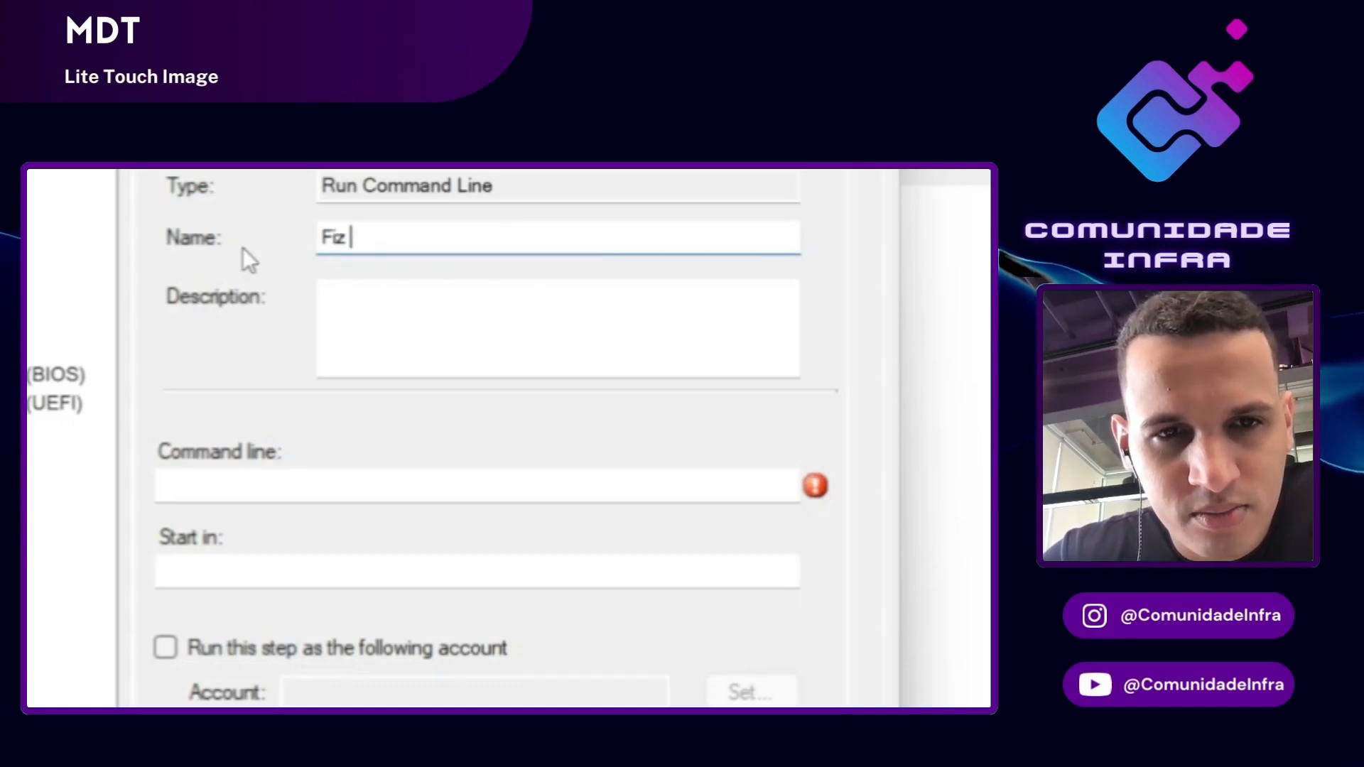
{"action": "key", "text": "BackSpace"}
{"action": "key", "text": "BackSpace"}
{"action": "type", "text": "x "}
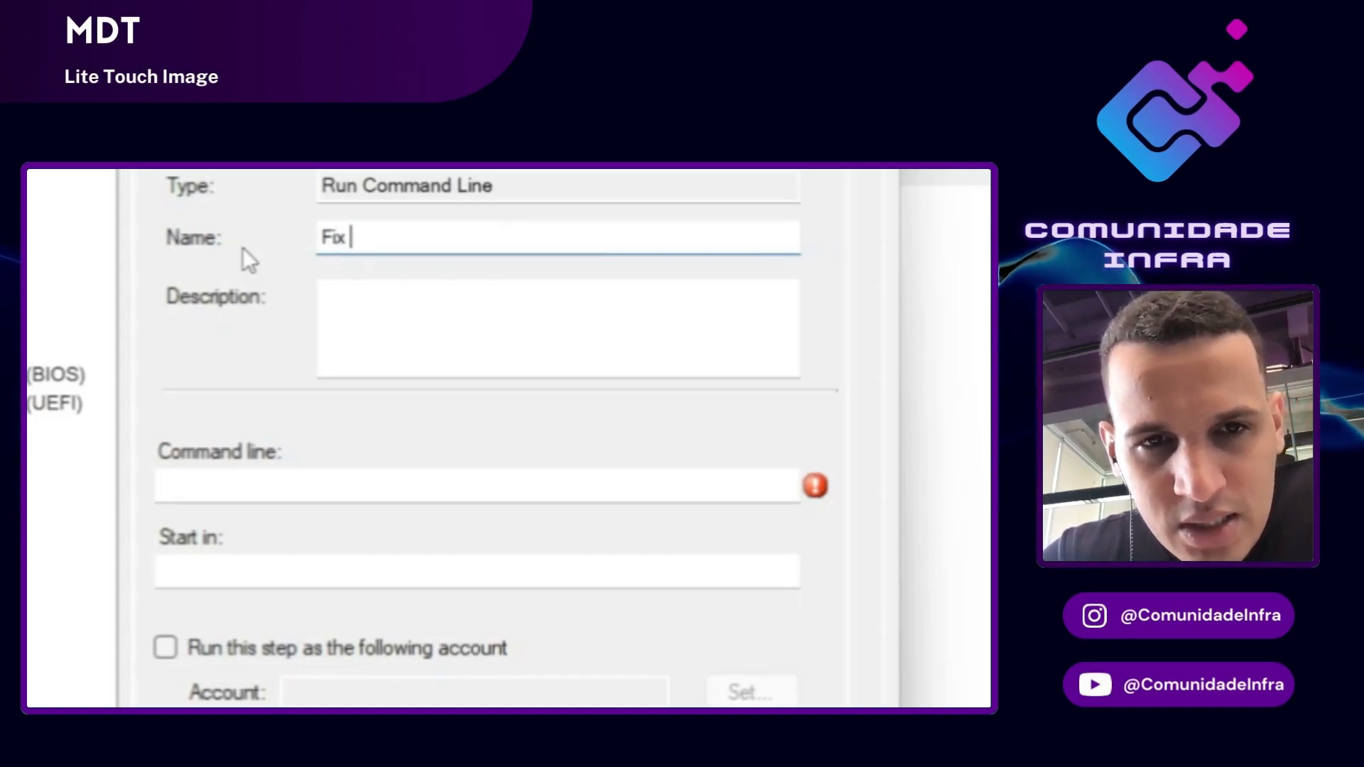
{"action": "type", "text": "UE"}
{"action": "key", "text": "BackSpace"}
{"action": "type", "text": "UEFI "}
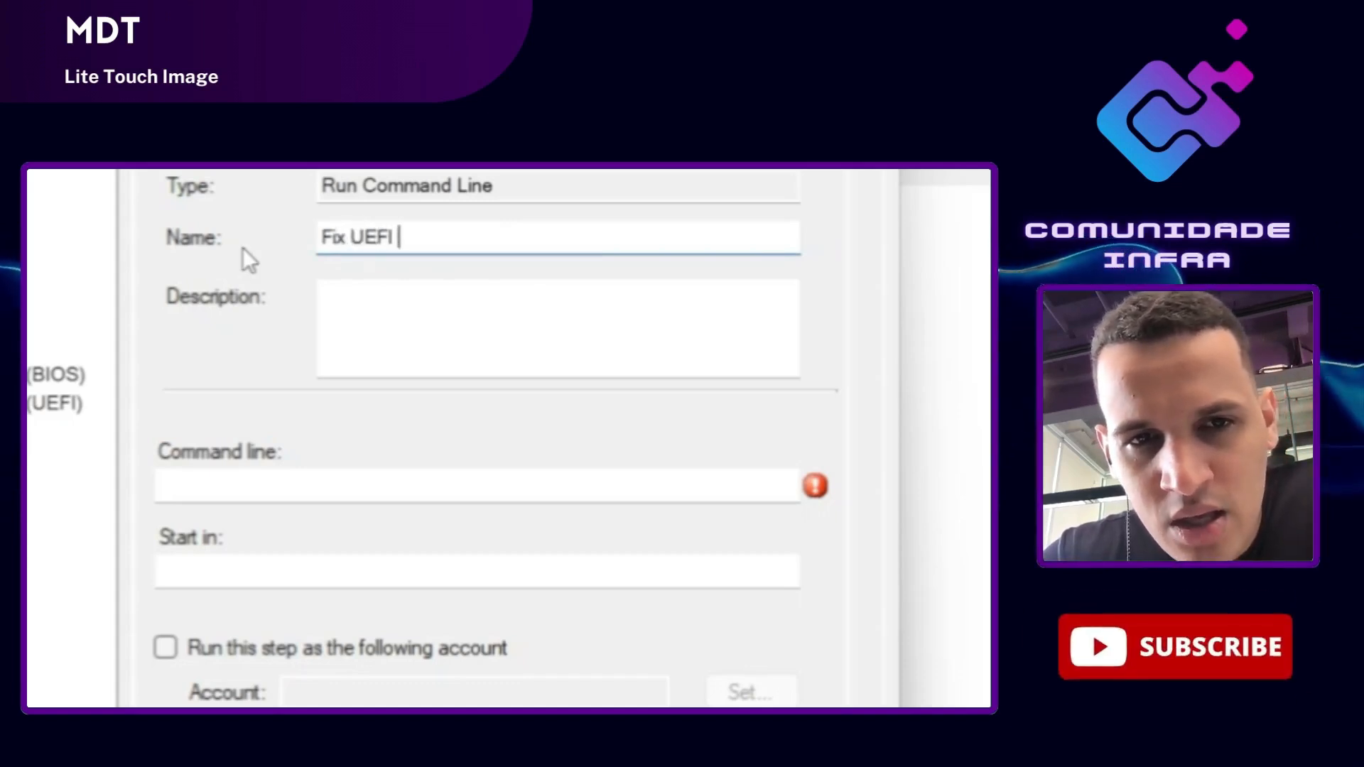
{"action": "type", "text": "C"}
{"action": "key", "text": "BackSpace"}
{"action": "type", "text": "De"}
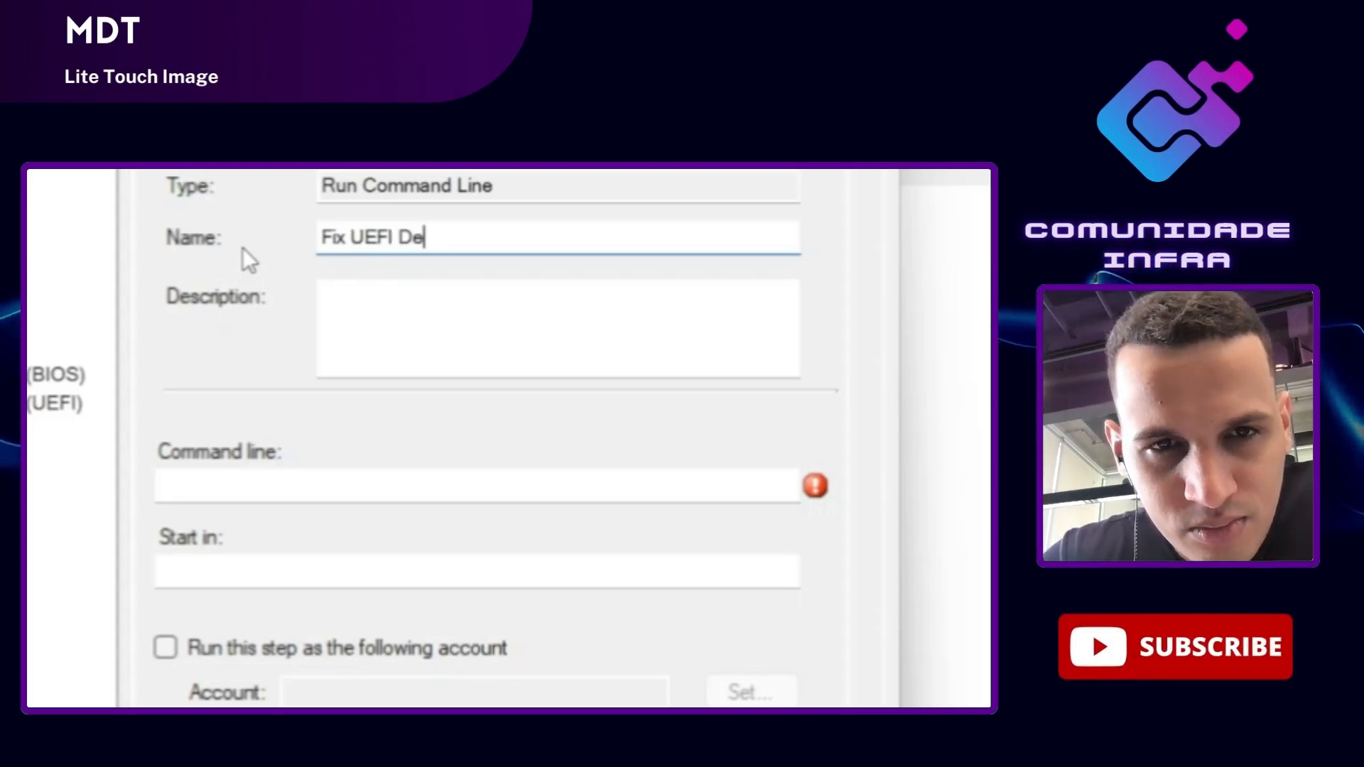
{"action": "type", "text": "tection"}
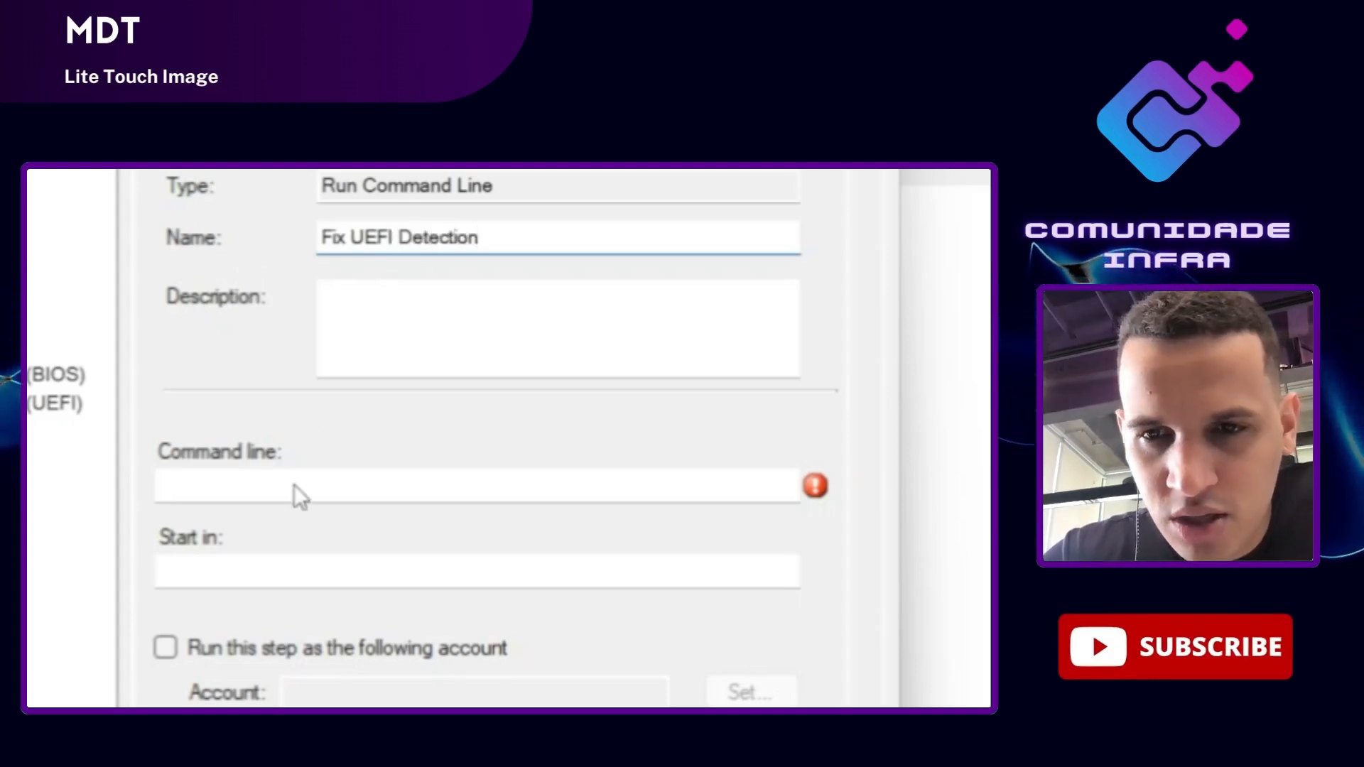
{"action": "left_click", "coordinate": [294, 486]}
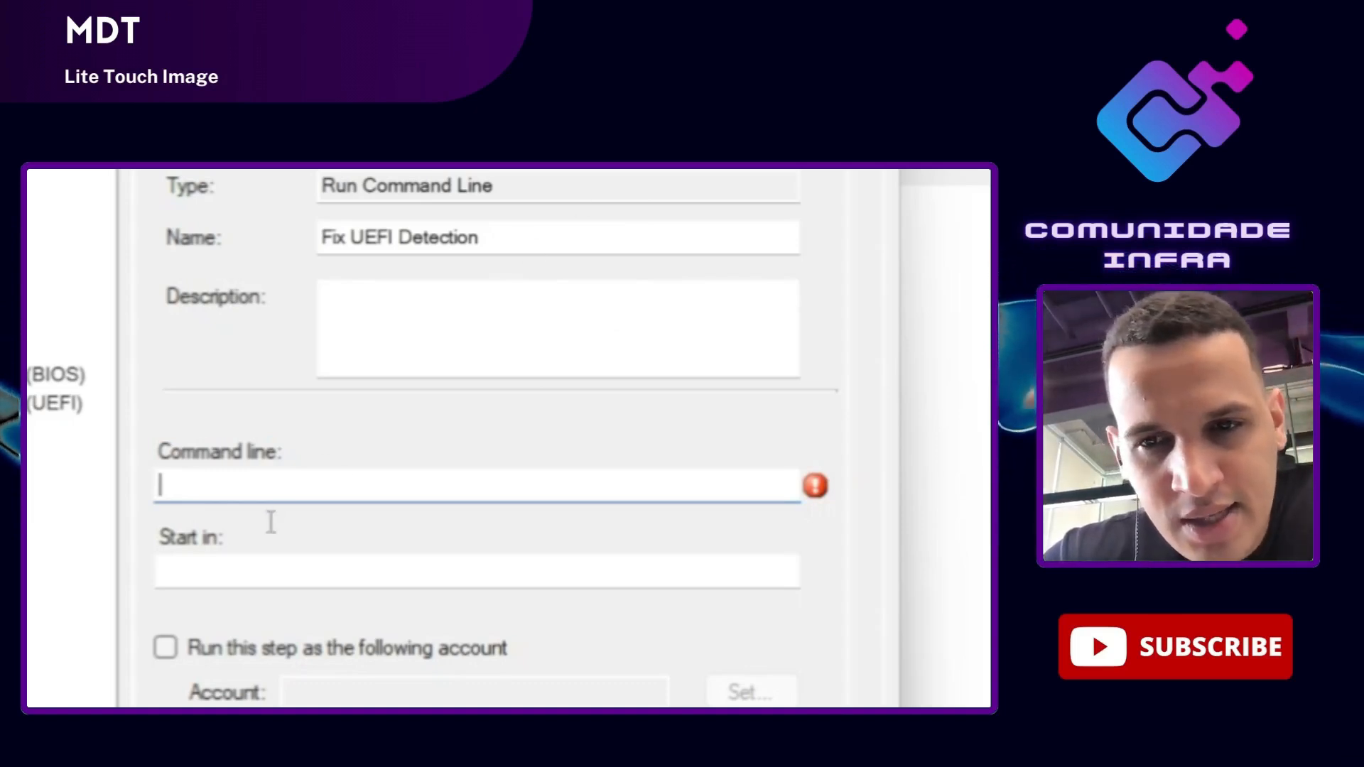
Step: Set the step's command line to cscript.exe "%SCRIPTROOT%\FixUEFIDetection.wsf"
{"action": "type", "text": "CS"}
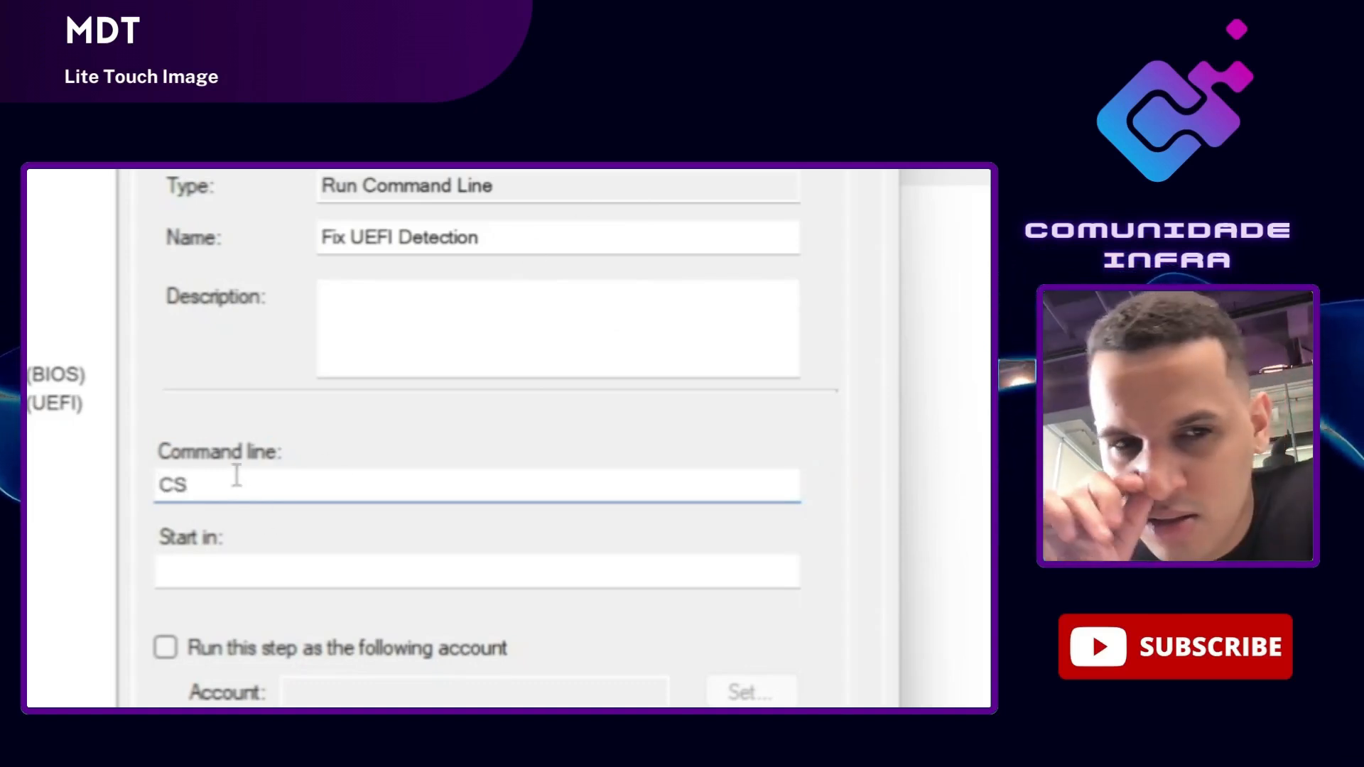
{"action": "type", "text": "s"}
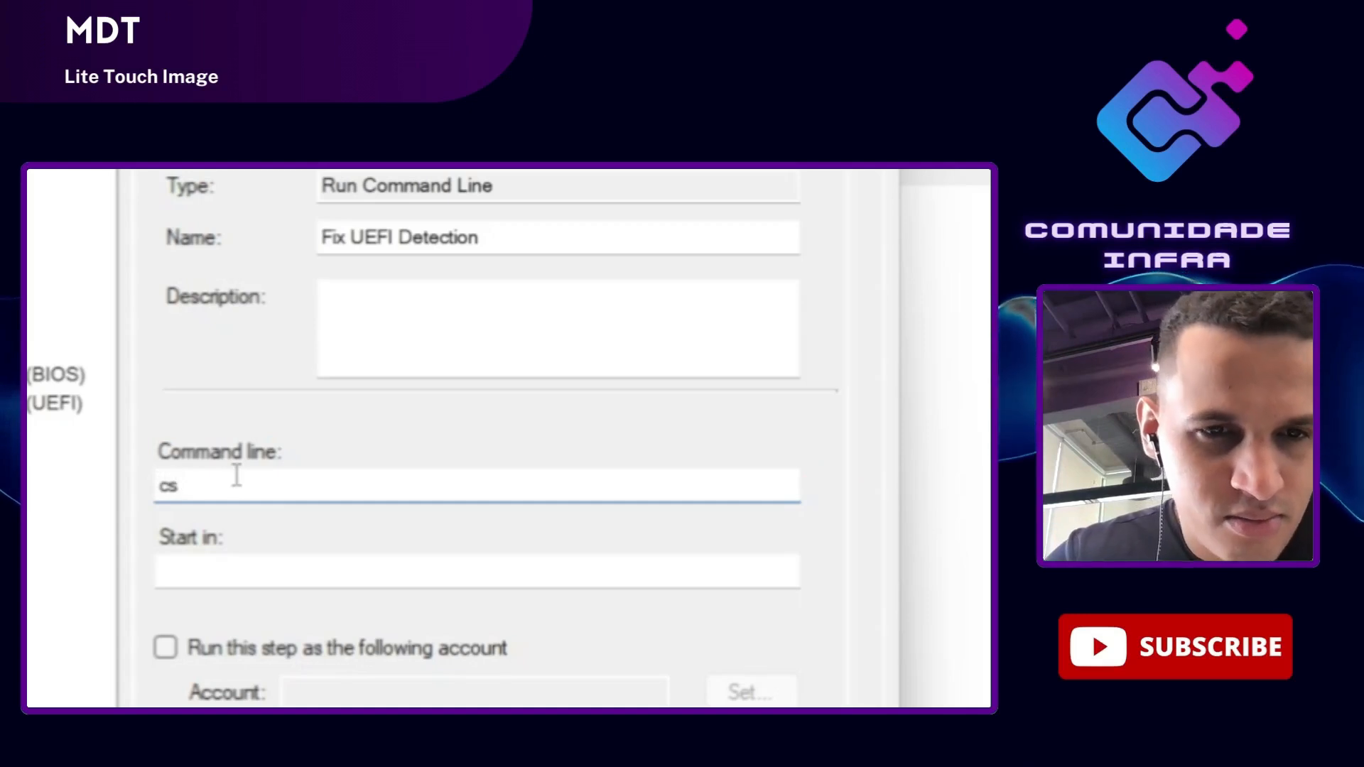
{"action": "type", "text": "cript.exe \"%S%"}
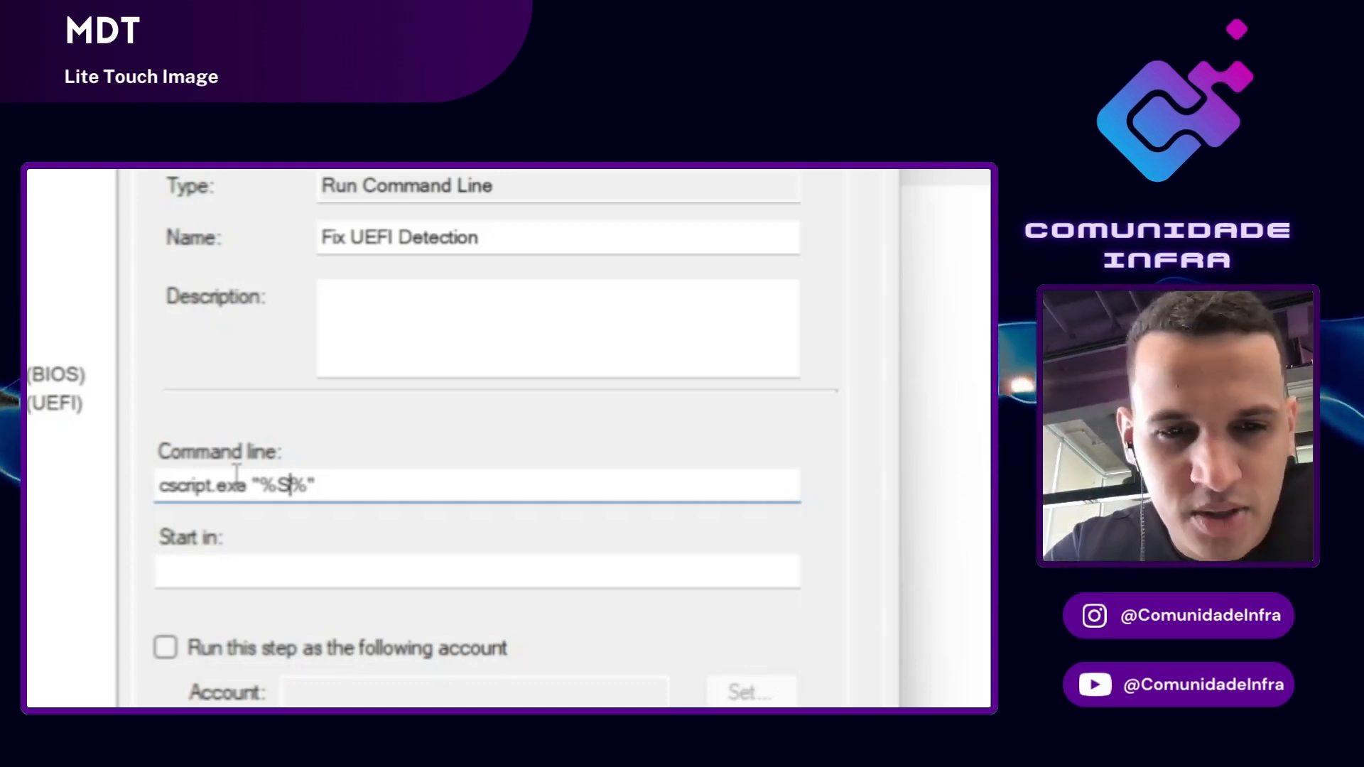
{"action": "type", "text": "CRIPTRO"}
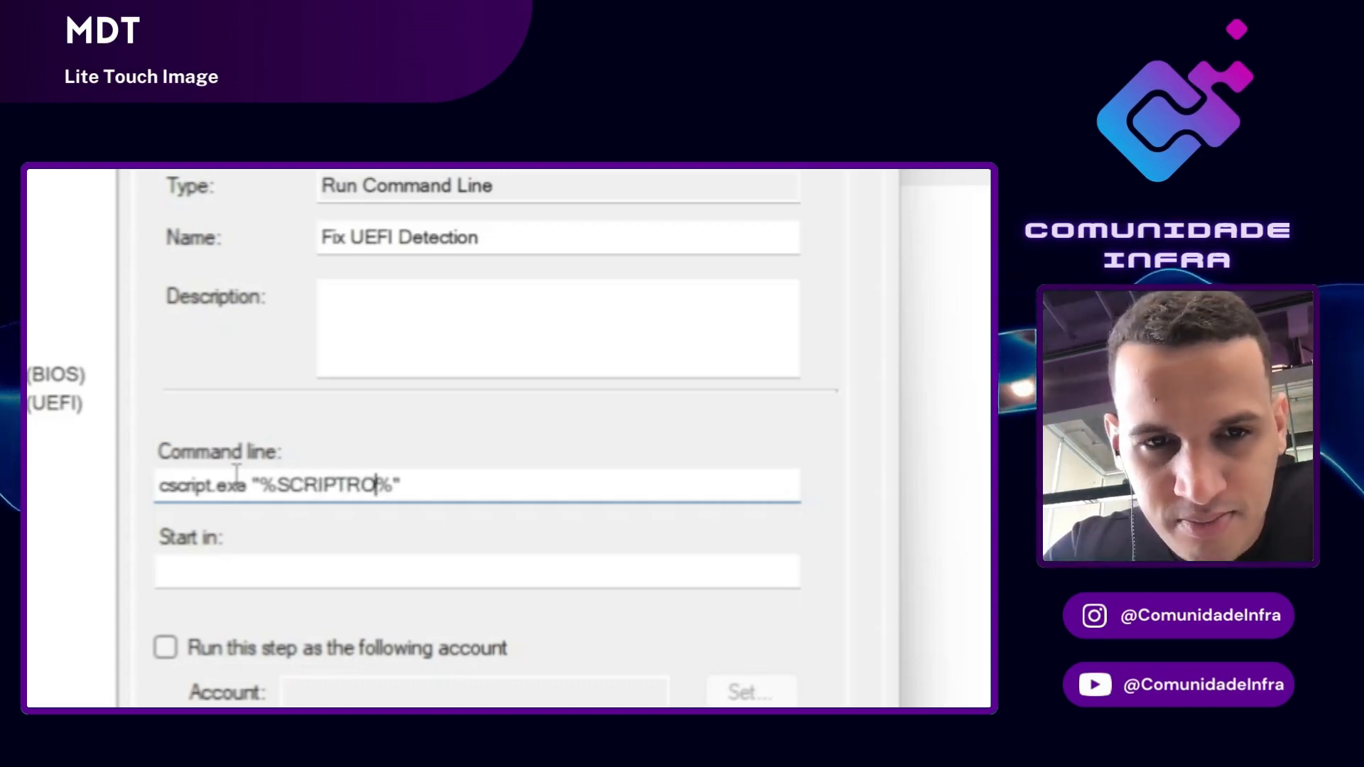
{"action": "type", "text": "OT"}
{"action": "key", "text": "End"}
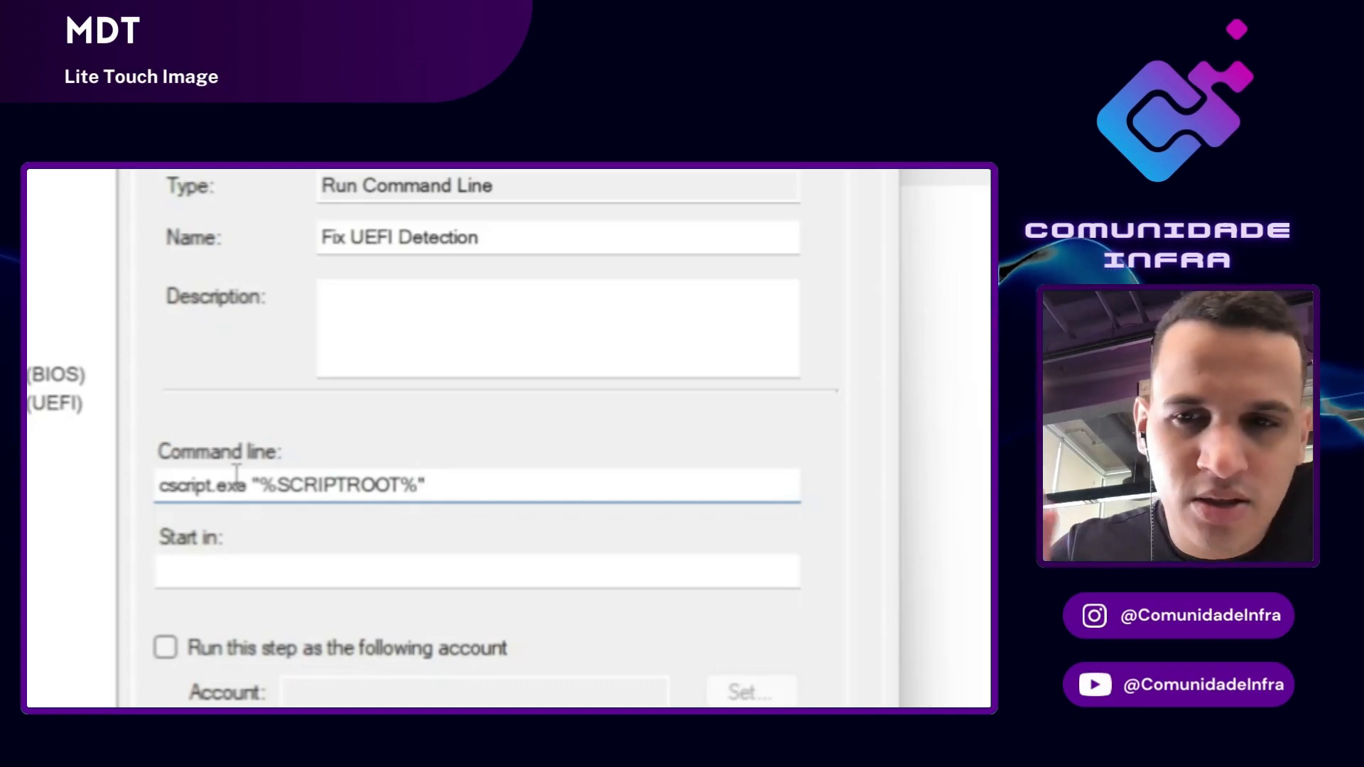
{"action": "type", "text": "\\"}
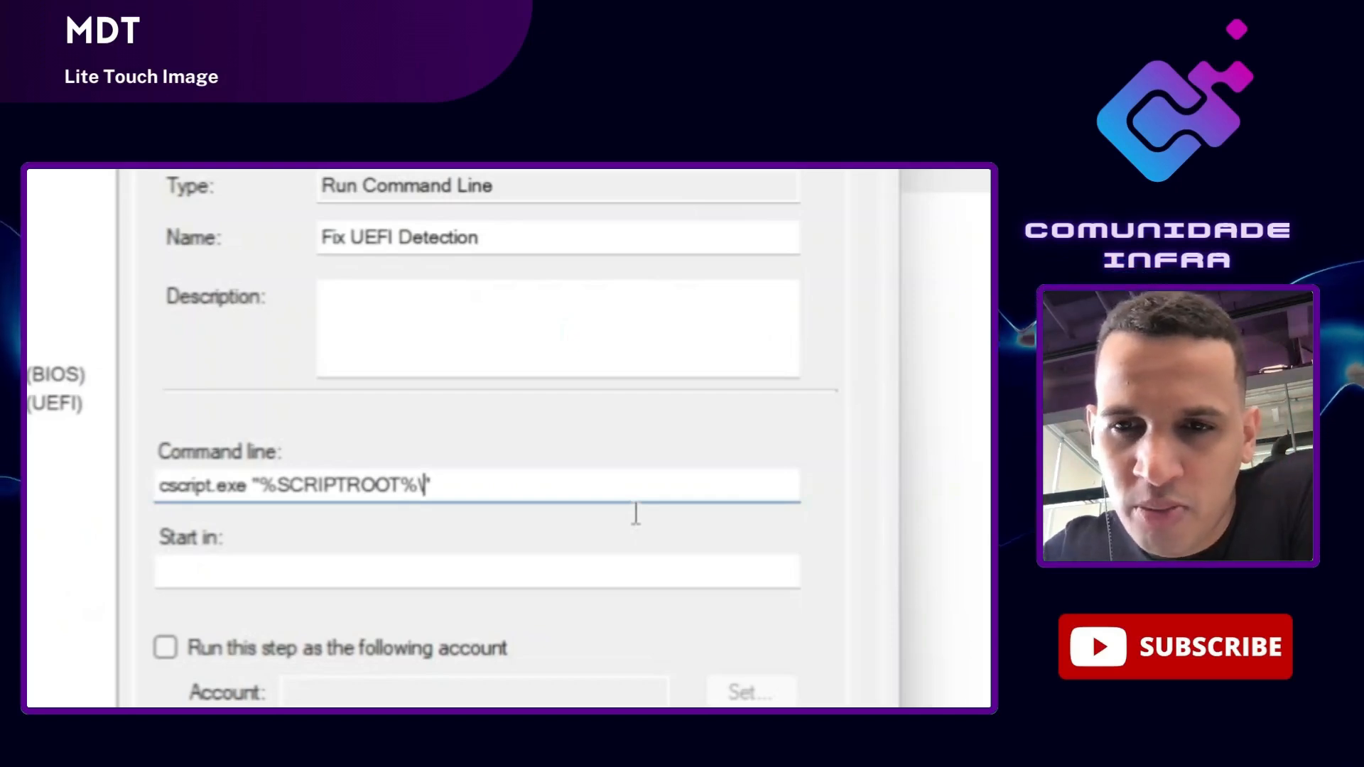
{"action": "type", "text": "FixUEFIDetection.wsf"}
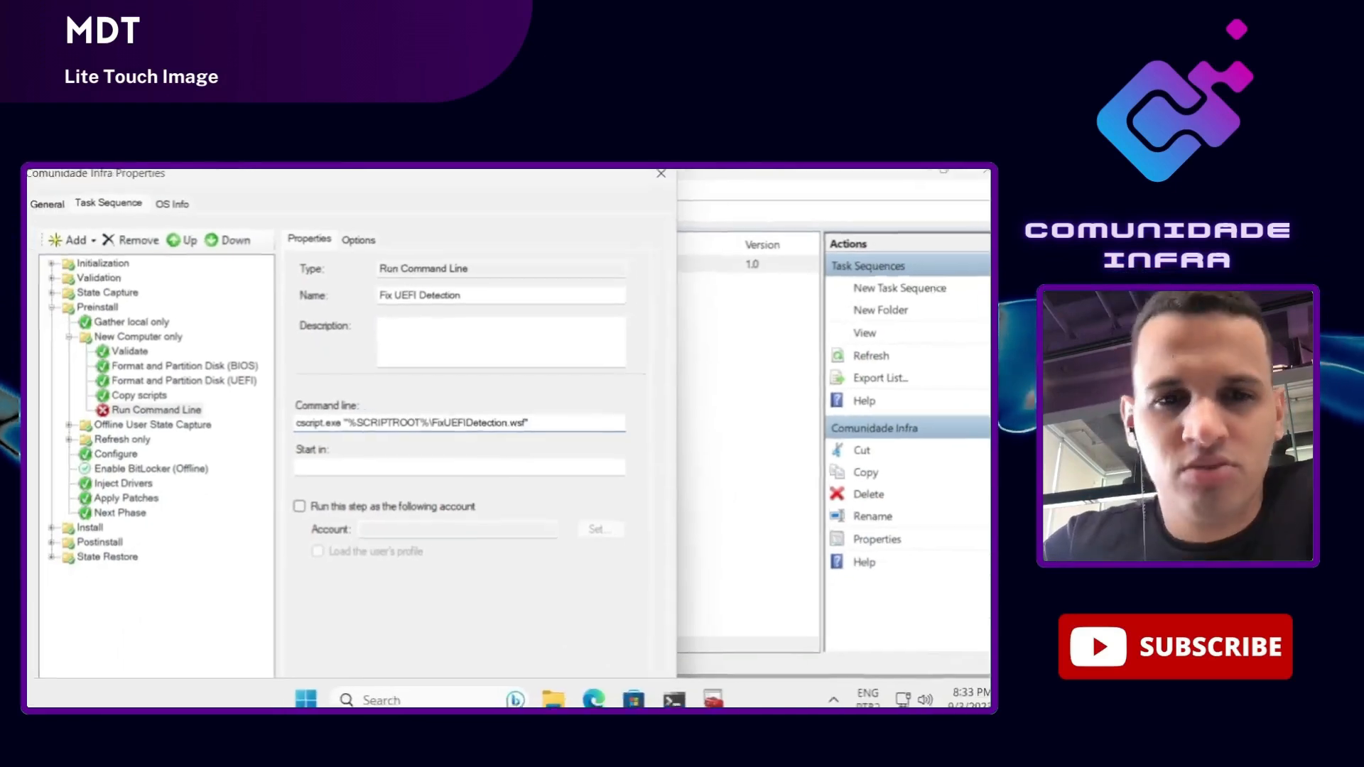
Step: Save the task sequence, update the Comunidade MDT deployment share with default options, and close Deployment Workbench
{"action": "key", "text": "Return"}
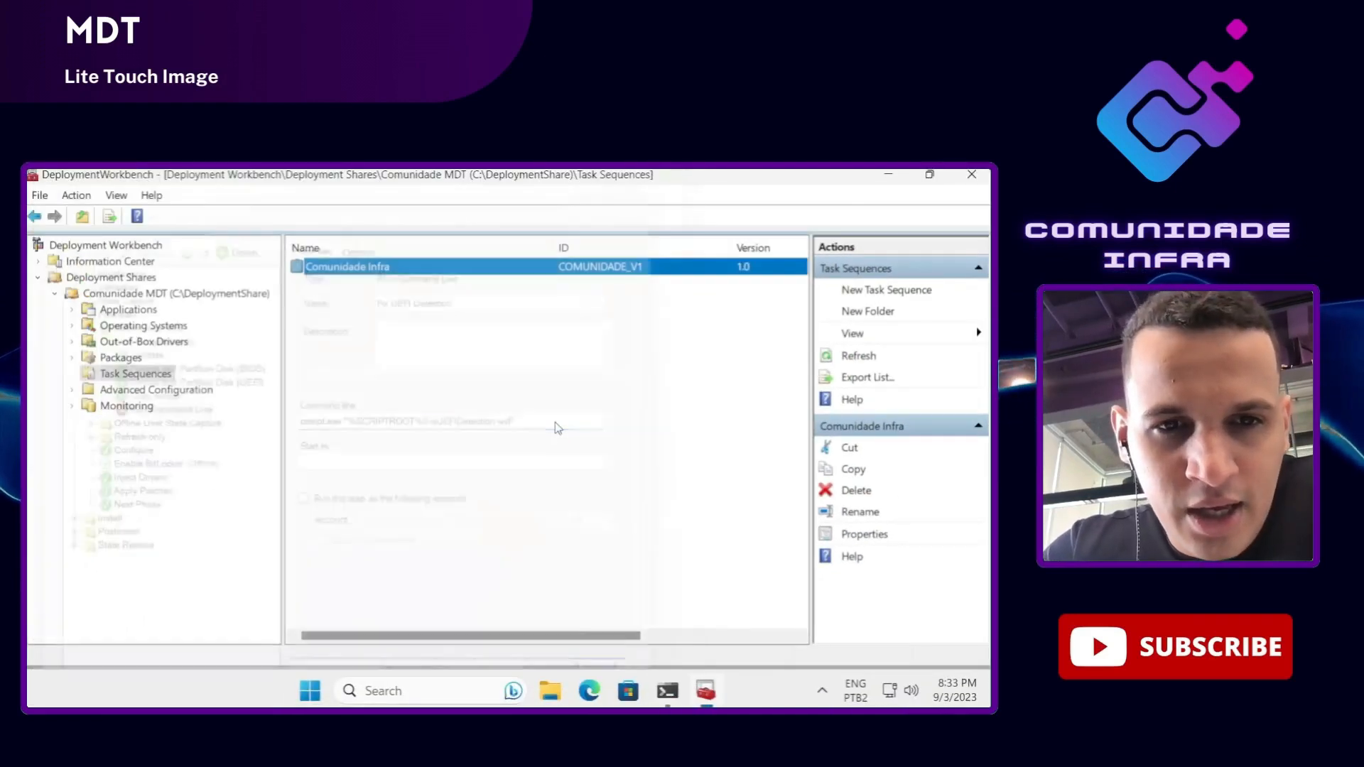
{"action": "right_click", "coordinate": [155, 294]}
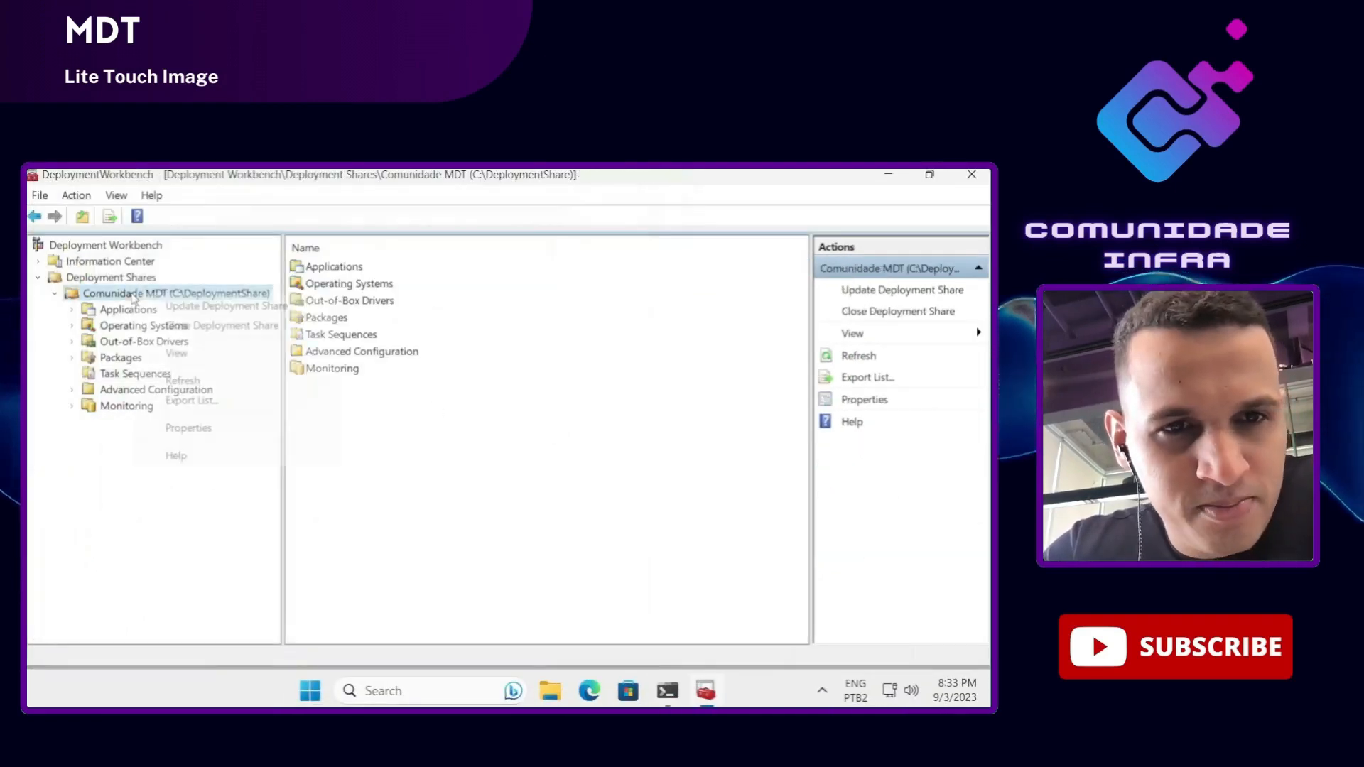
{"action": "left_click", "coordinate": [190, 305]}
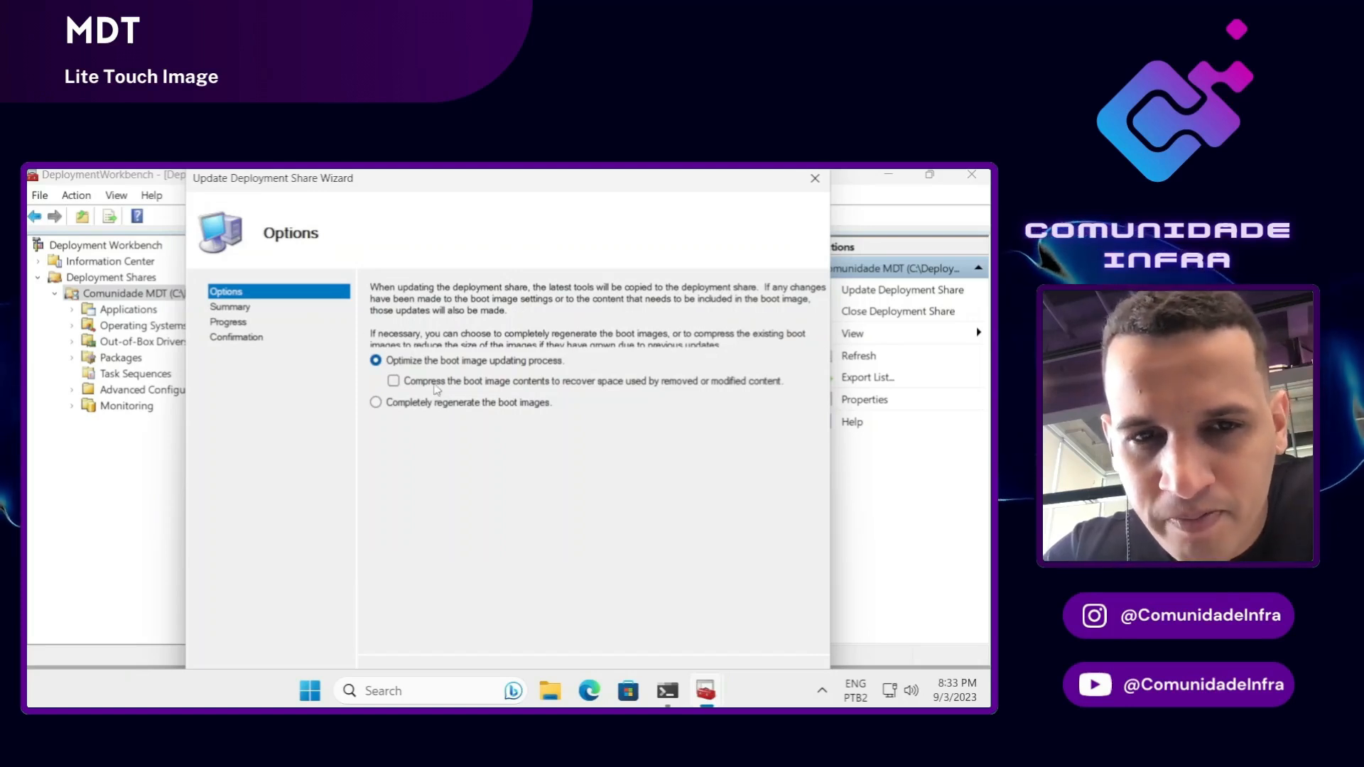
{"action": "key", "text": "Return"}
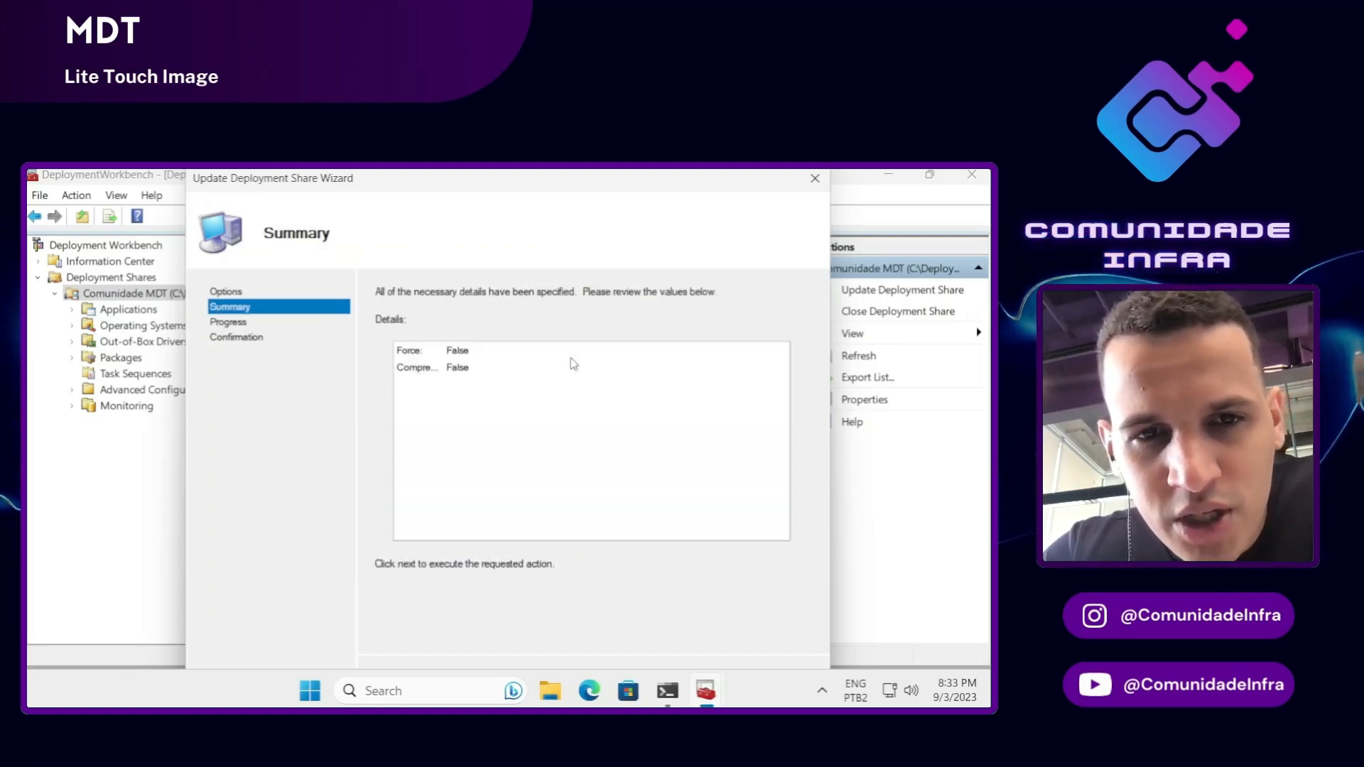
{"action": "key", "text": "Return"}
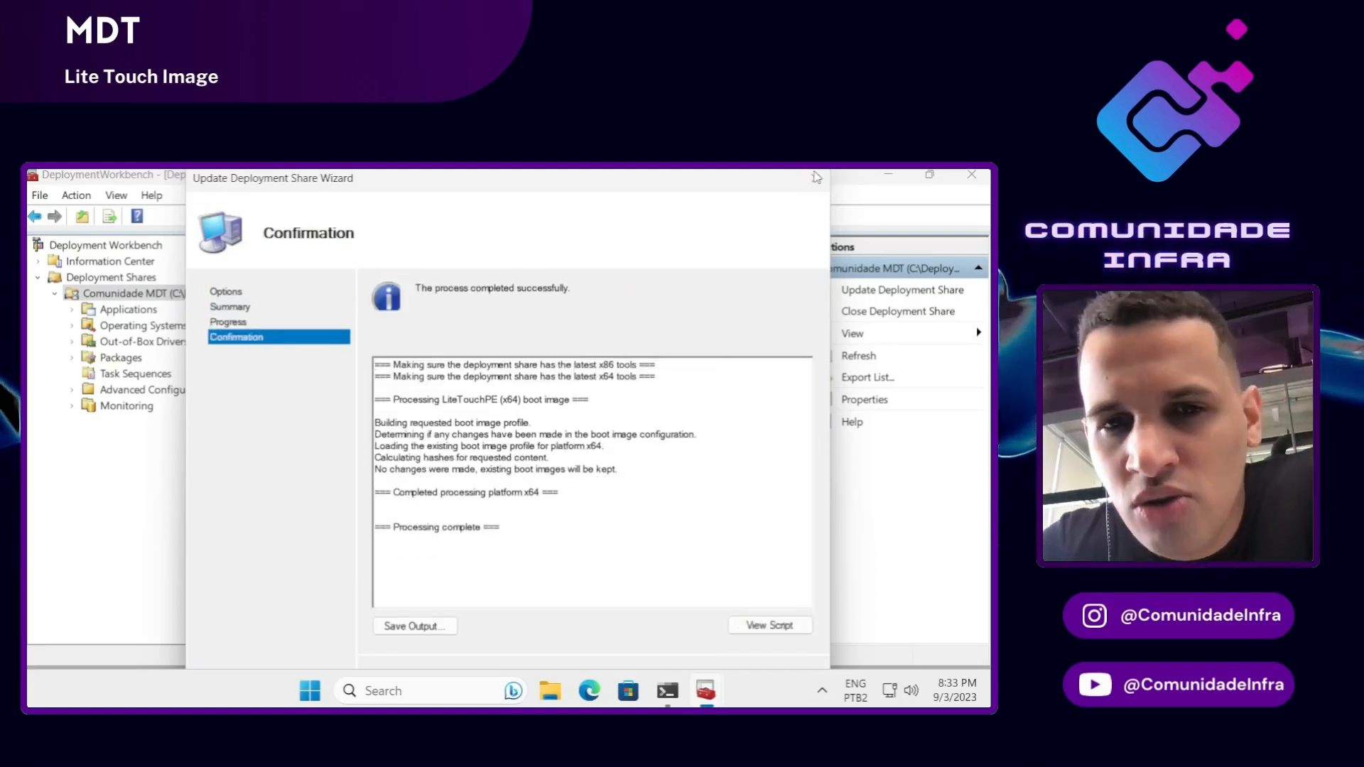
{"action": "key", "text": "Return"}
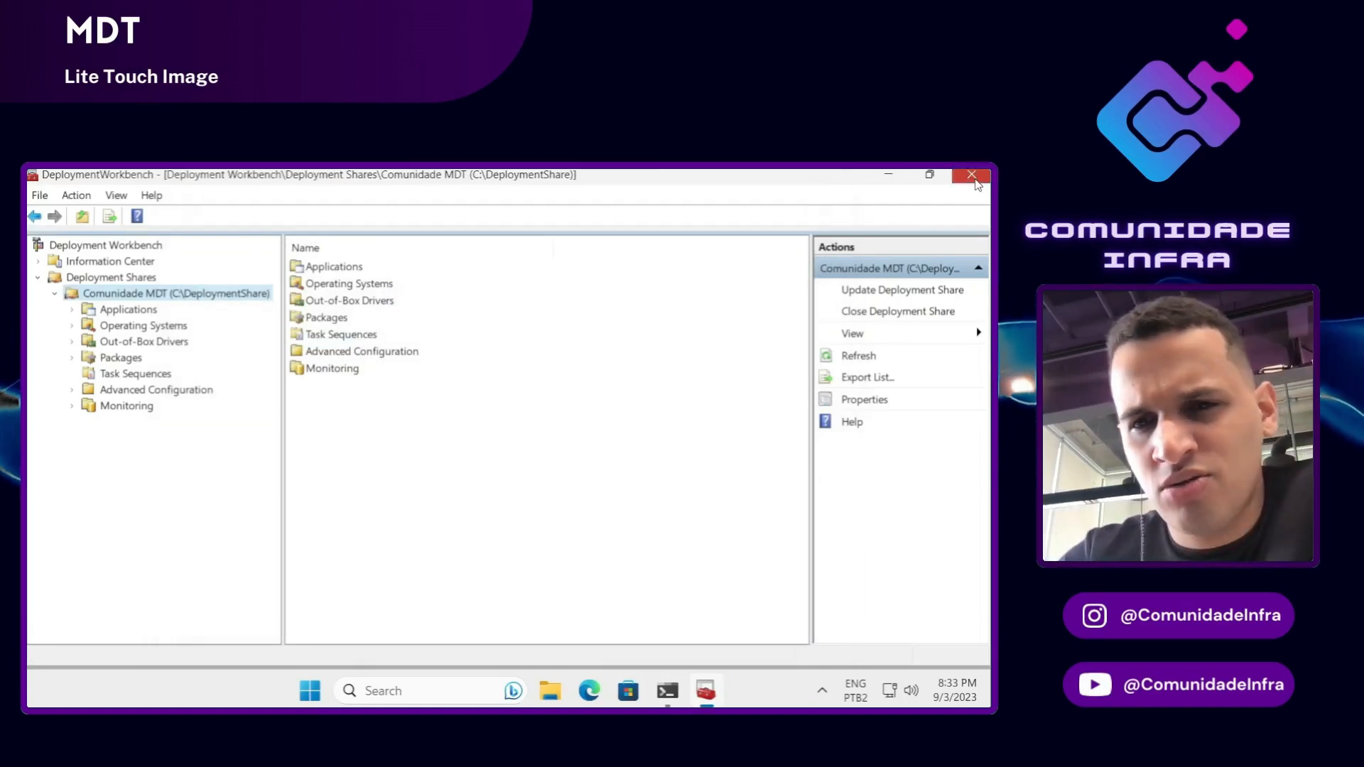
{"action": "left_click", "coordinate": [972, 174]}
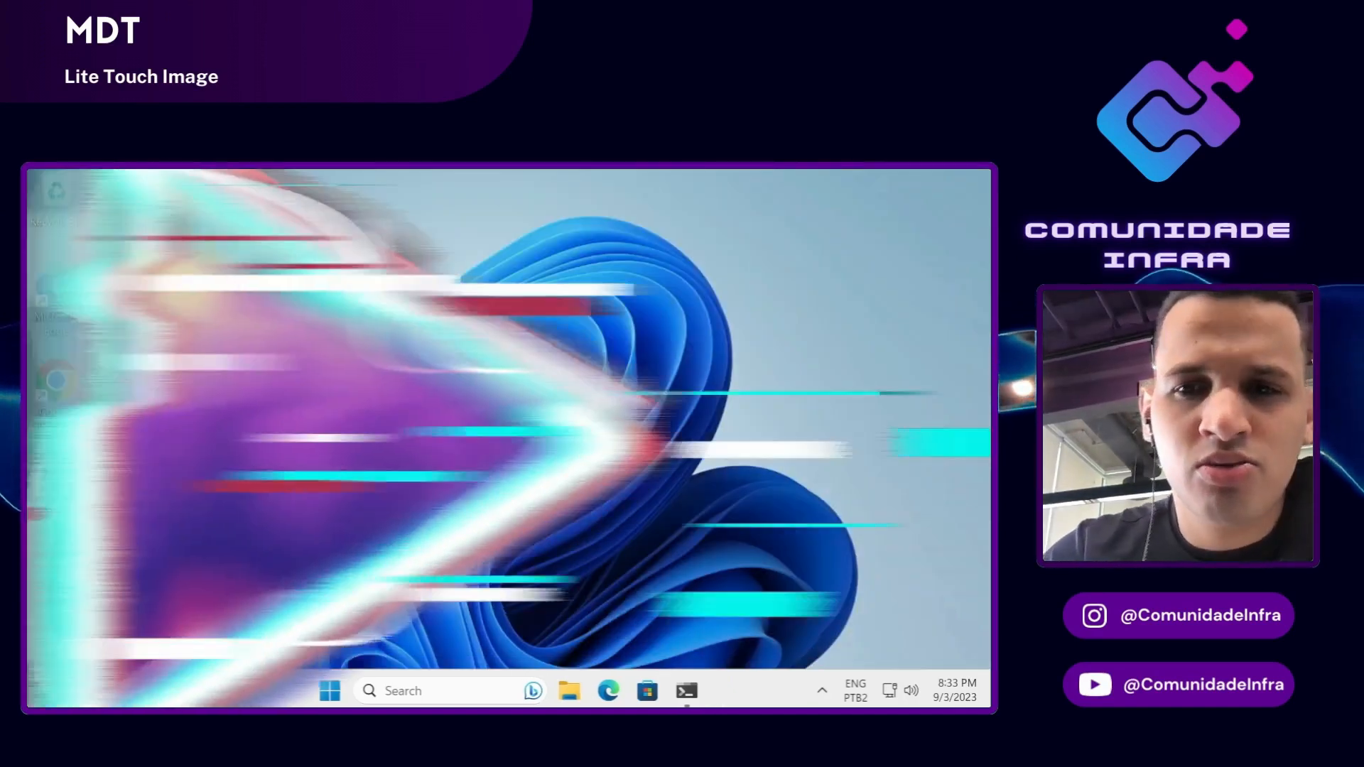